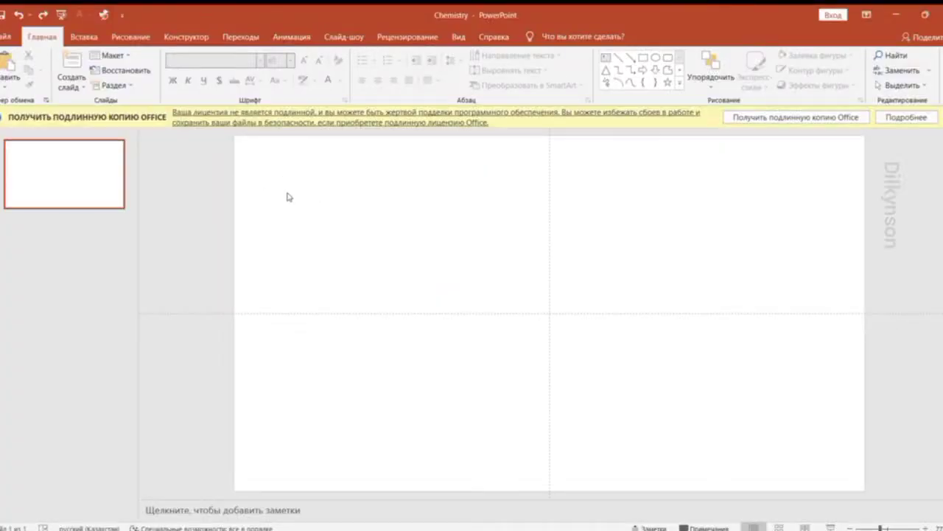
# Paste the lab photo and add a grey square over its top-left corner
pyautogui.hotkey('ctrl', 'v')
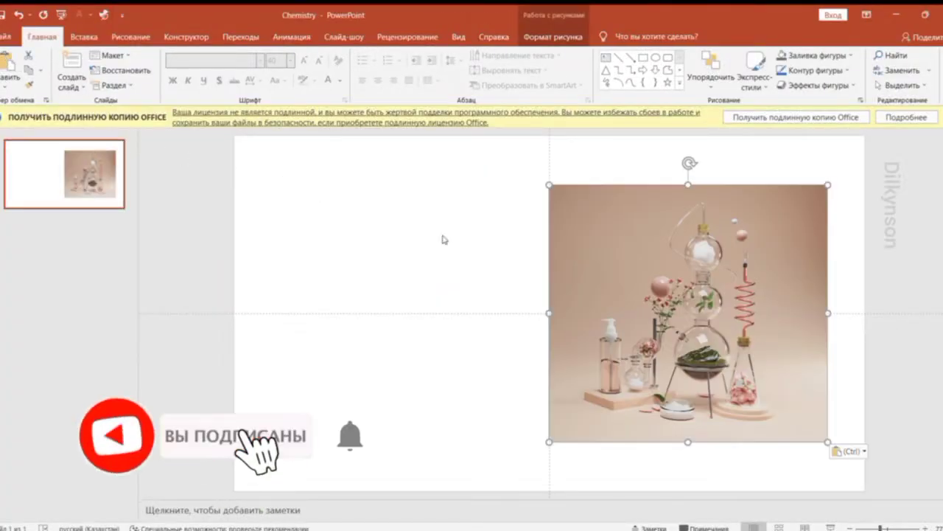
pyautogui.click(442, 240)
pyautogui.click(643, 56)
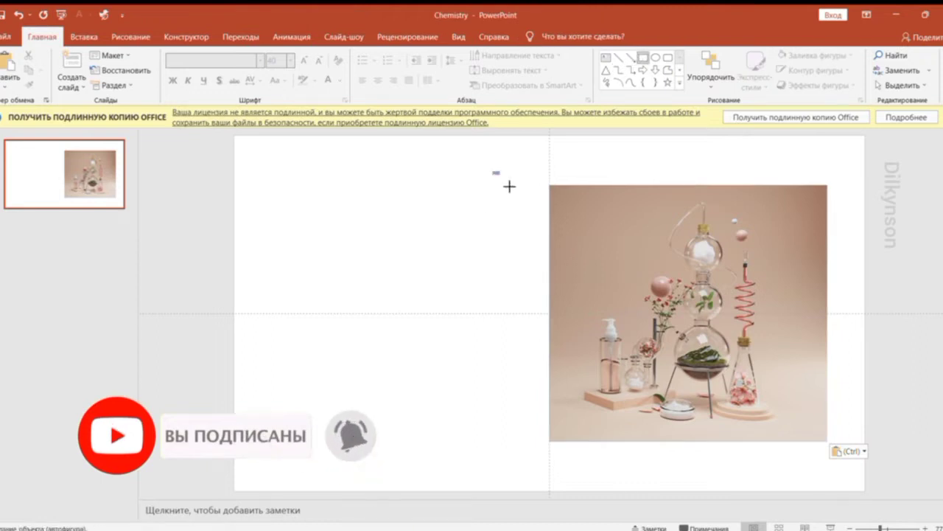
pyautogui.moveTo(509, 186); pyautogui.dragTo(564, 229)
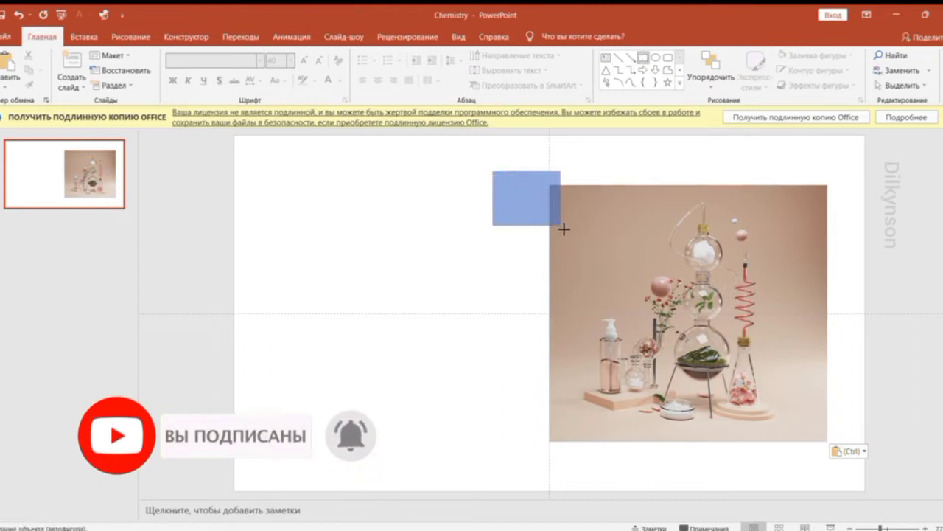
pyautogui.moveTo(564, 229); pyautogui.dragTo(558, 221)
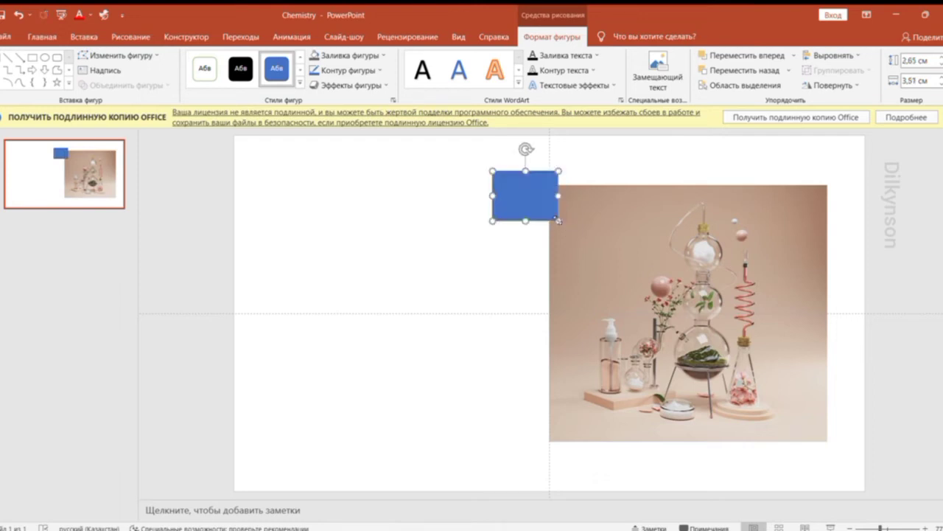
pyautogui.click(343, 56)
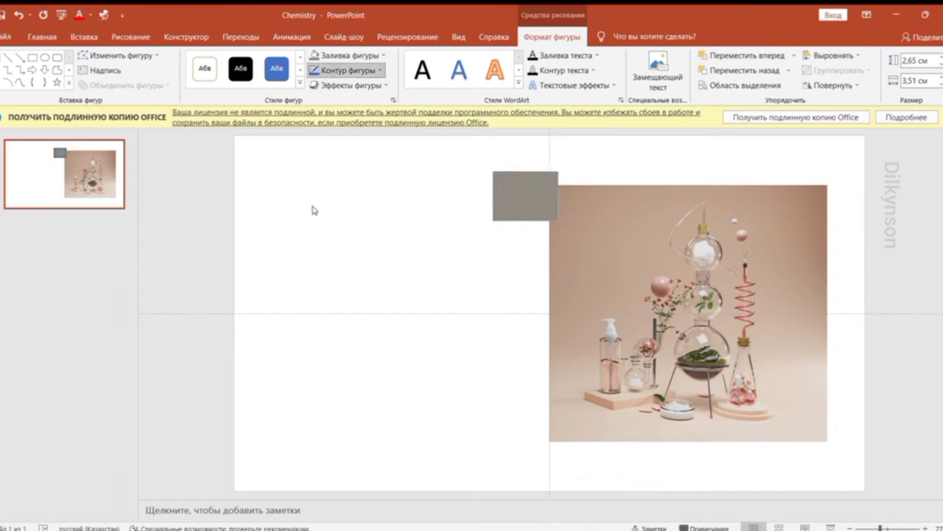
pyautogui.moveTo(521, 206); pyautogui.dragTo(545, 201)
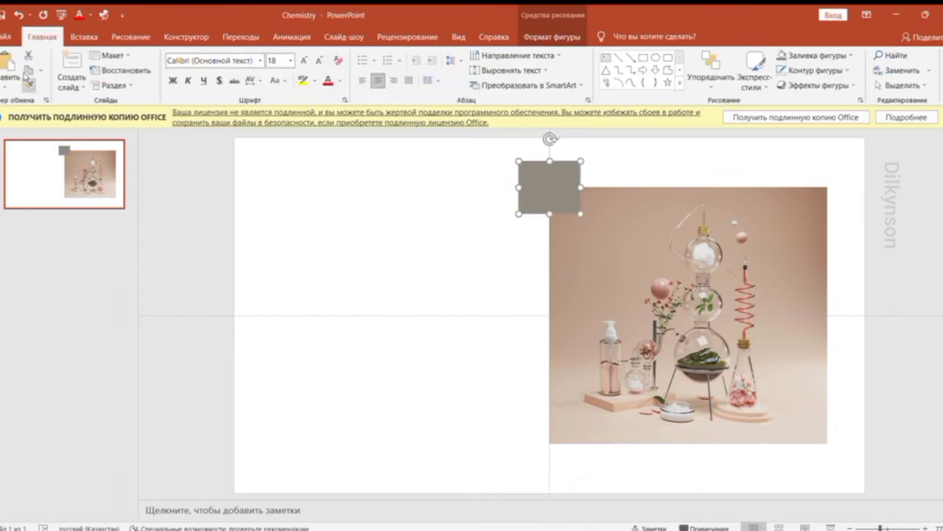
# Put a tan copy behind the photo's bottom-right corner and paste the 'Chemistry Theme PowerPoint Template' title
pyautogui.click(28, 70)
pyautogui.click(9, 62)
pyautogui.moveTo(564, 189)
pyautogui.mouseDown()
pyautogui.moveTo(501, 343)
pyautogui.moveTo(833, 441)
pyautogui.mouseUp()
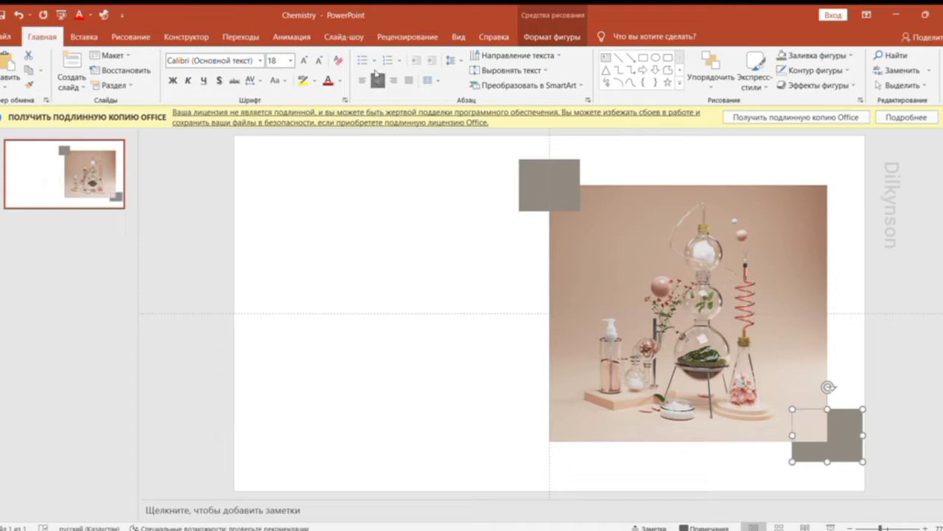
pyautogui.click(551, 36)
pyautogui.click(344, 55)
pyautogui.click(324, 214)
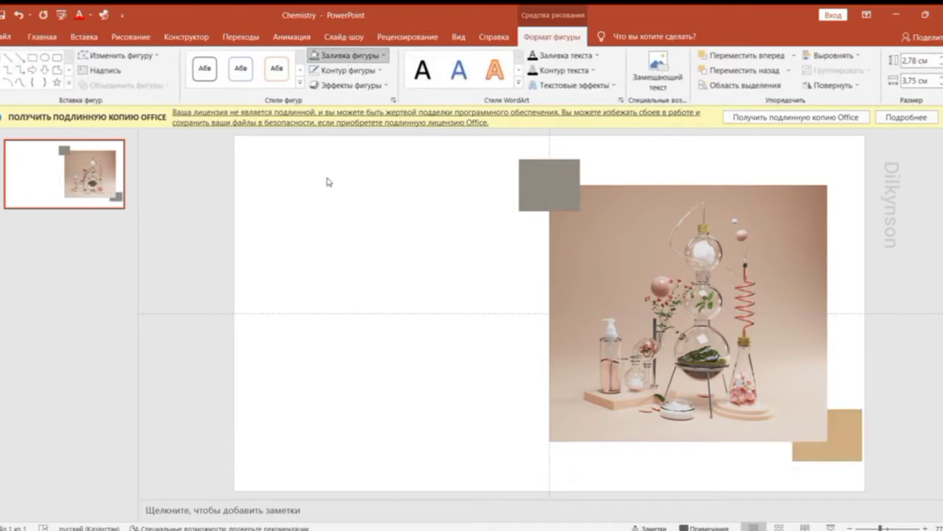
pyautogui.click(746, 320)
pyautogui.moveTo(854, 441); pyautogui.dragTo(847, 442)
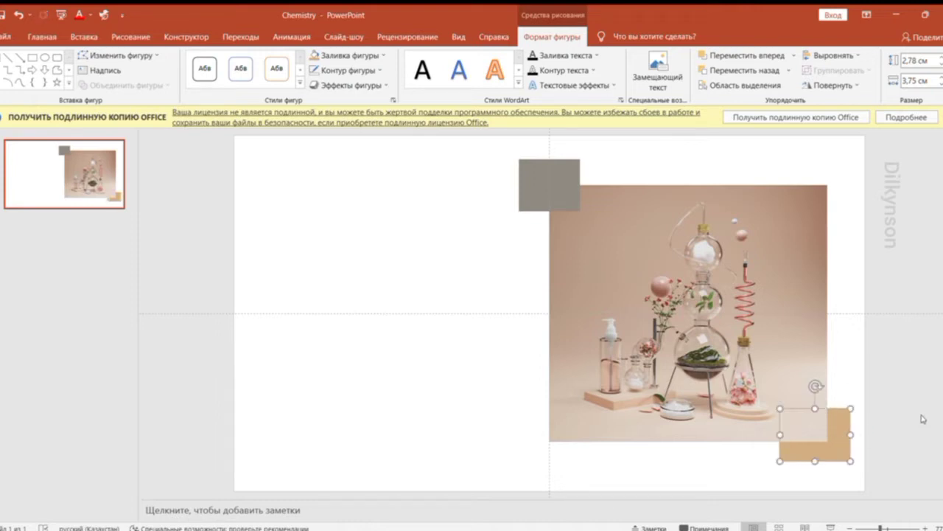
pyautogui.click(881, 258)
pyautogui.hotkey('ctrl', 'v')
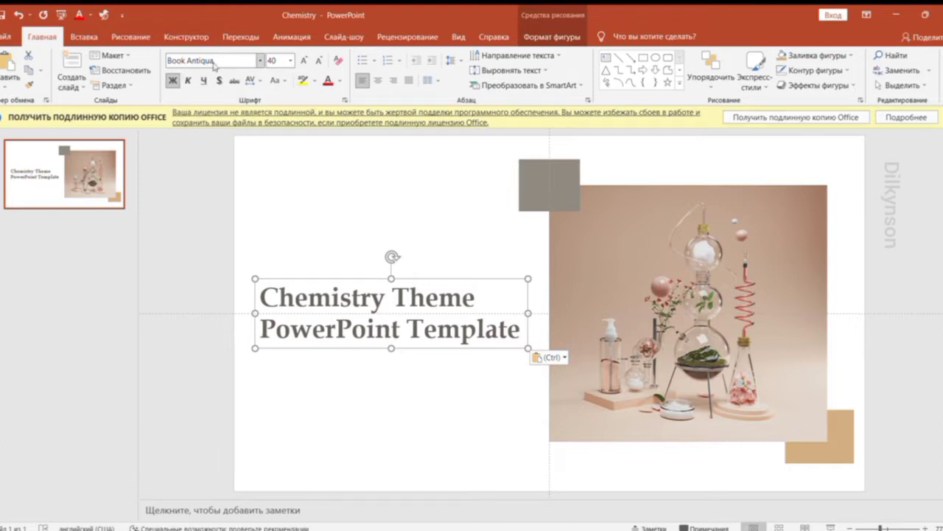
# Paste two molecule and two atom icons around the title, then insert a blank second slide
pyautogui.click(330, 193)
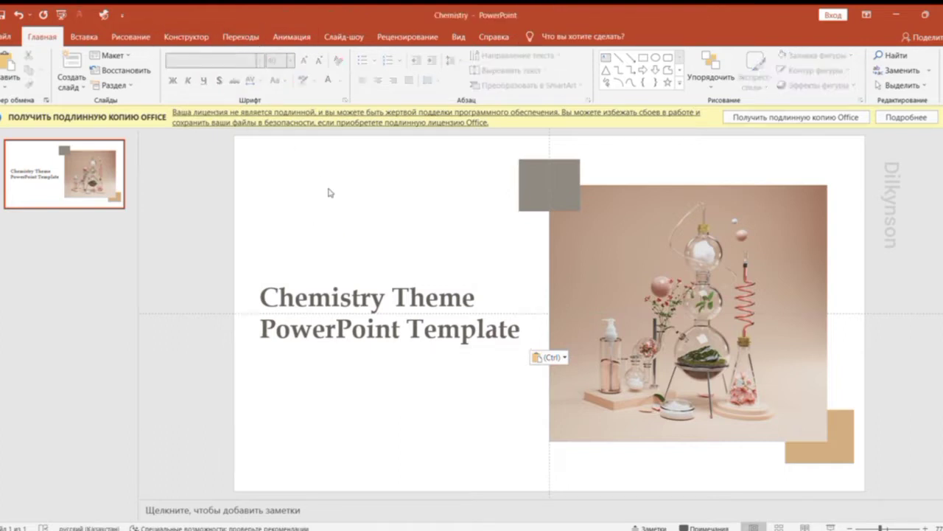
pyautogui.hotkey('ctrl', 'v')
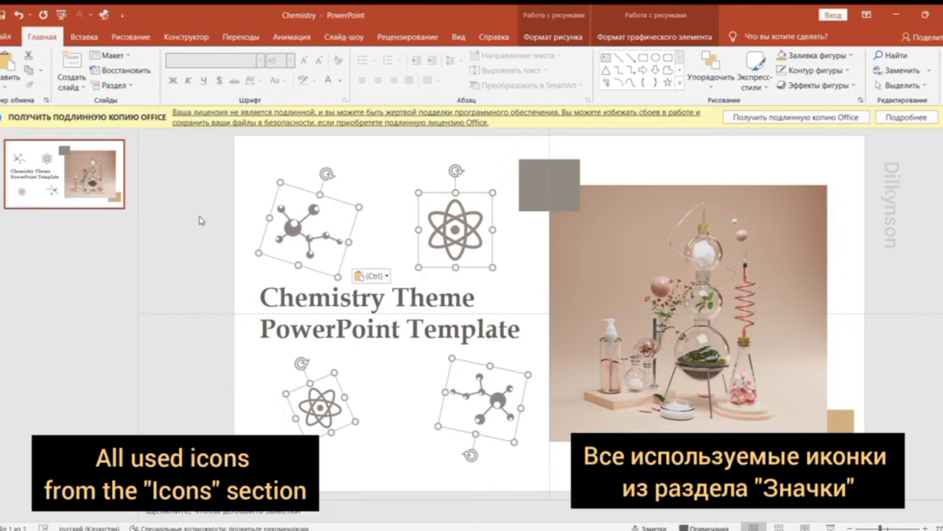
pyautogui.click(199, 220)
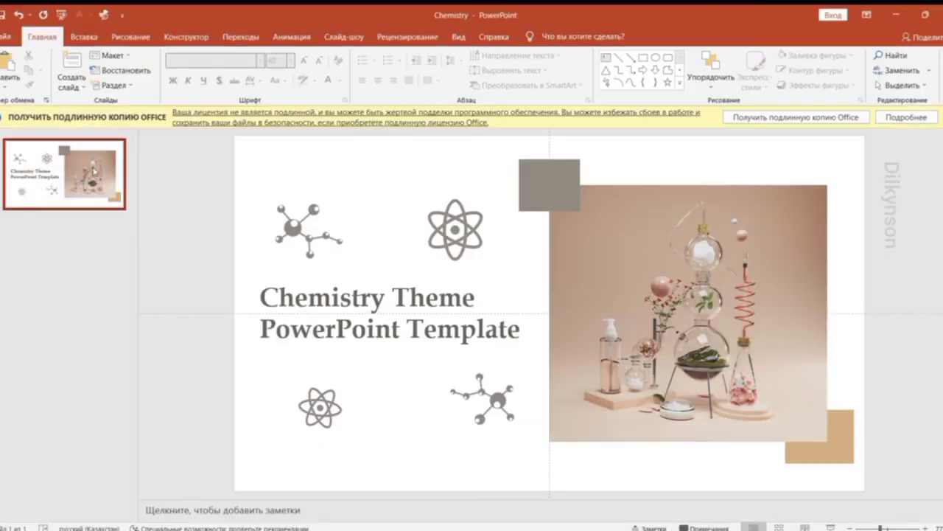
pyautogui.click(72, 80)
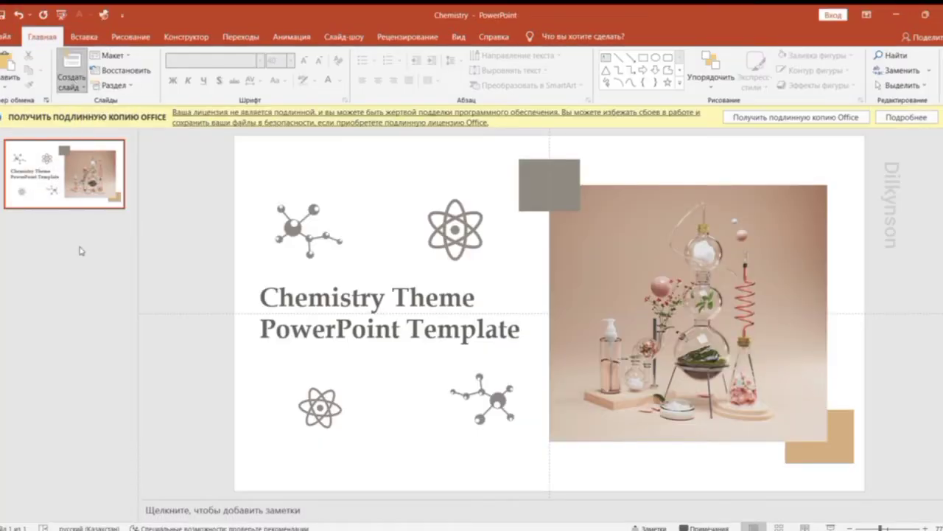
# Paste the Contents heading and place a small dark dot on each side of it
pyautogui.hotkey('ctrl', 'v')
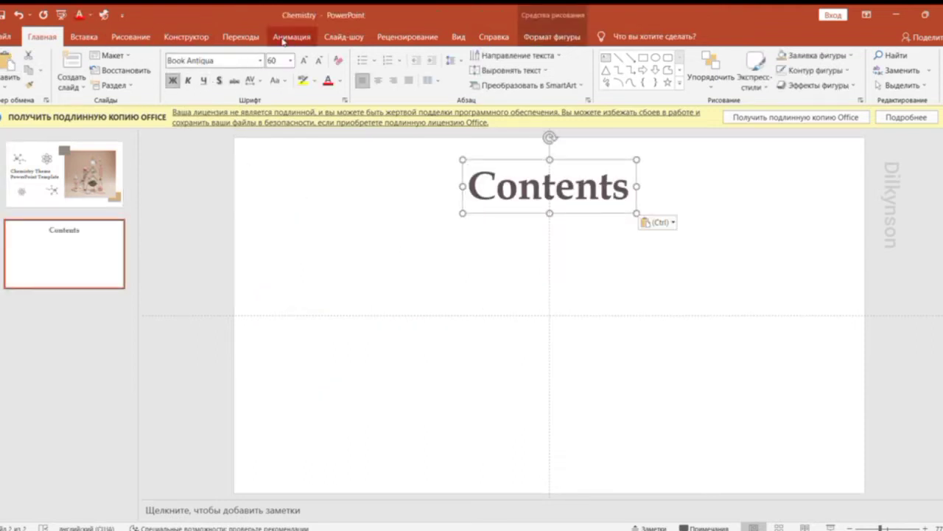
pyautogui.click(328, 209)
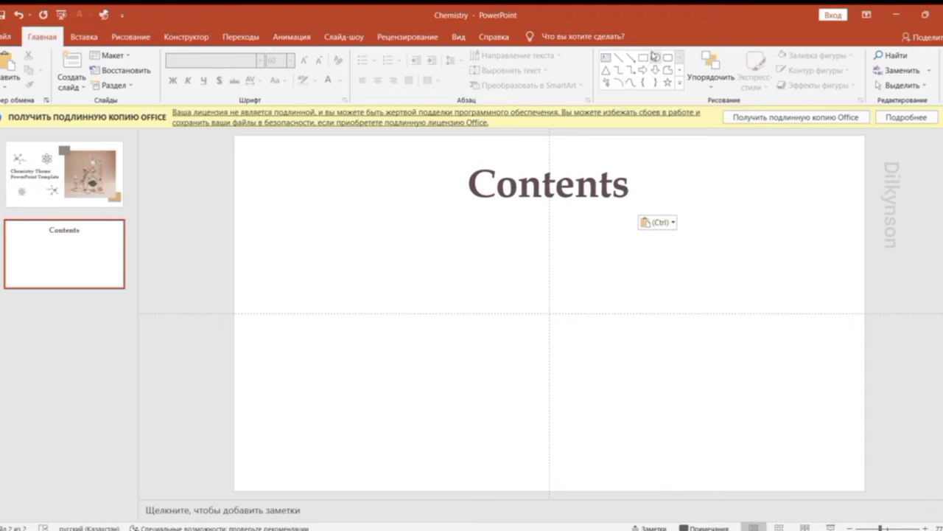
pyautogui.click(655, 57)
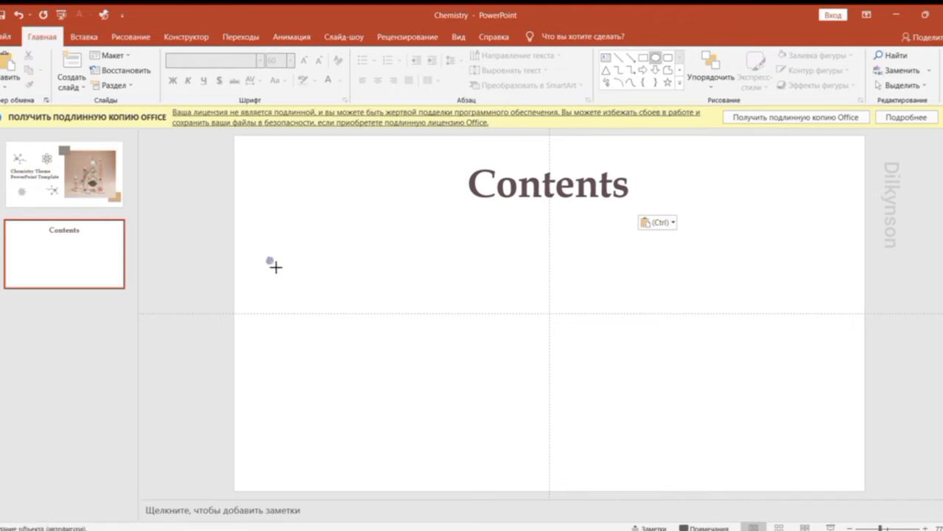
pyautogui.moveTo(275, 267); pyautogui.dragTo(267, 258)
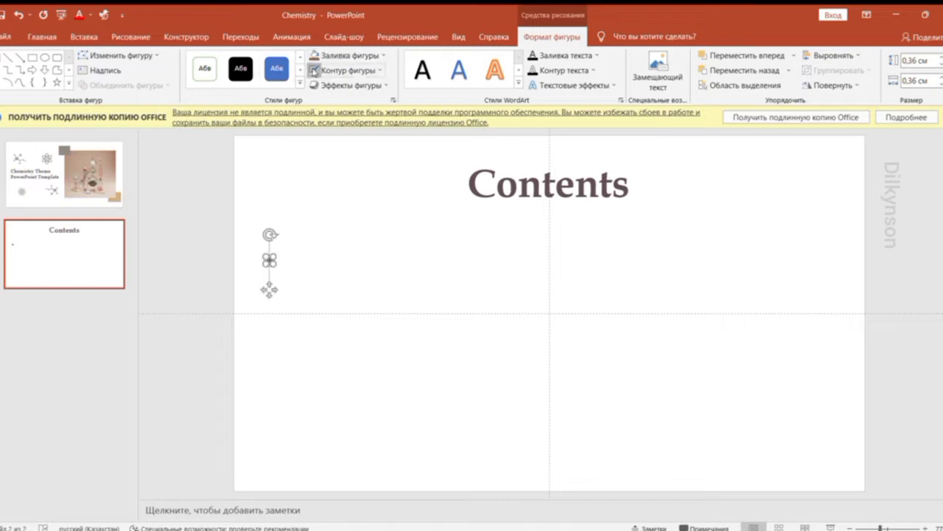
pyautogui.moveTo(270, 290); pyautogui.dragTo(649, 216)
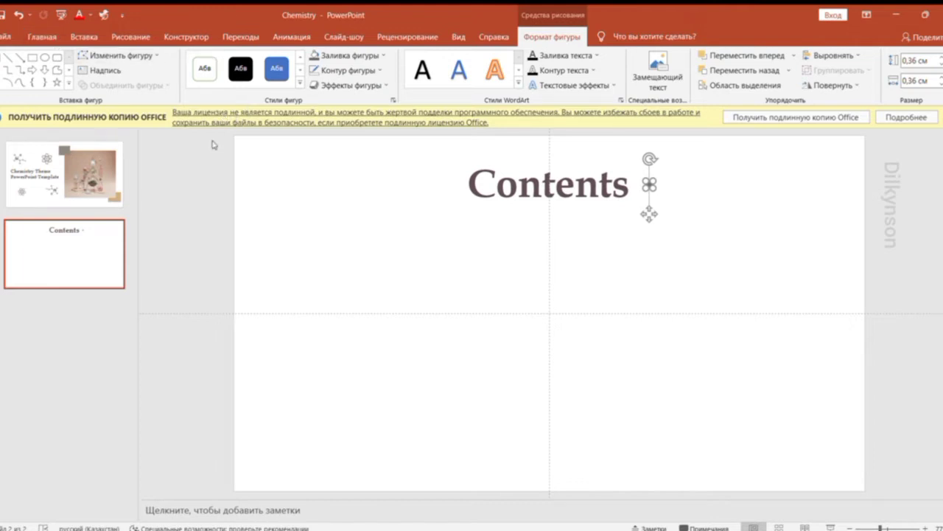
pyautogui.click(316, 228)
pyautogui.hotkey('ctrl', 'v')
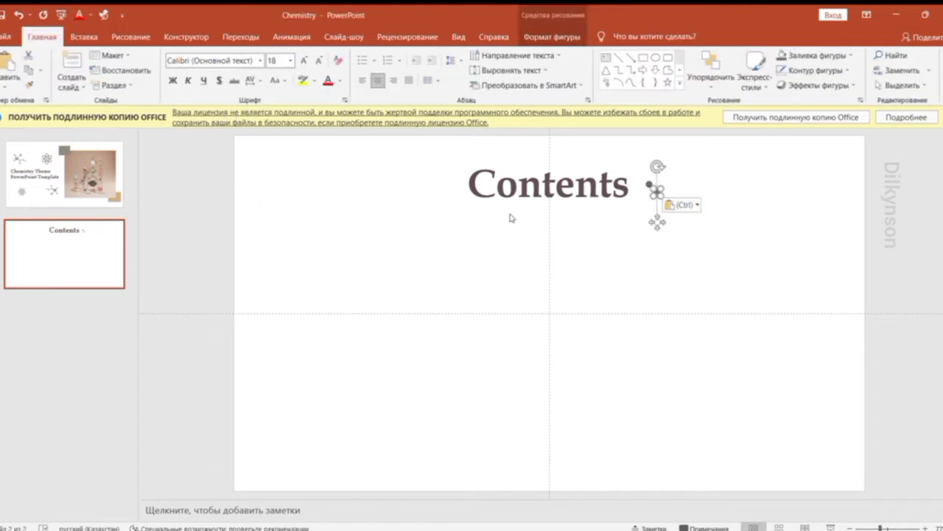
pyautogui.moveTo(642, 227); pyautogui.dragTo(445, 216)
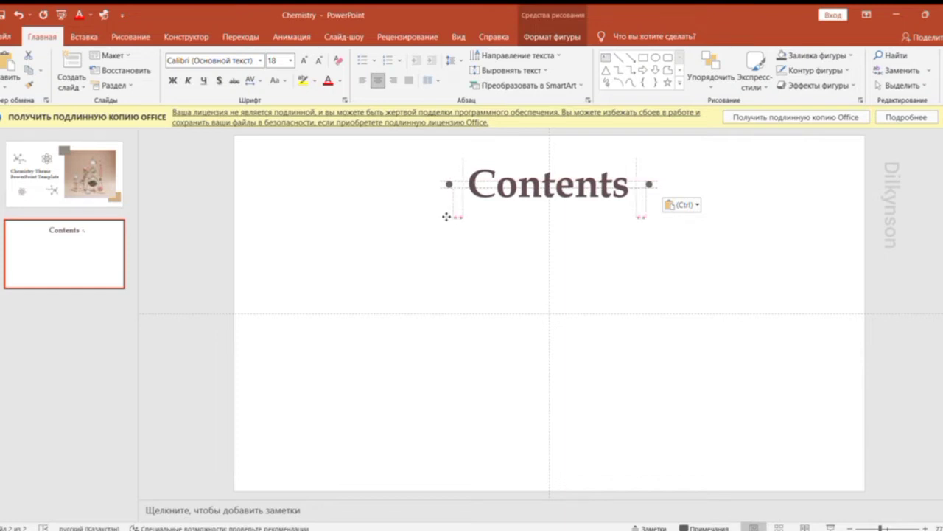
pyautogui.click(395, 233)
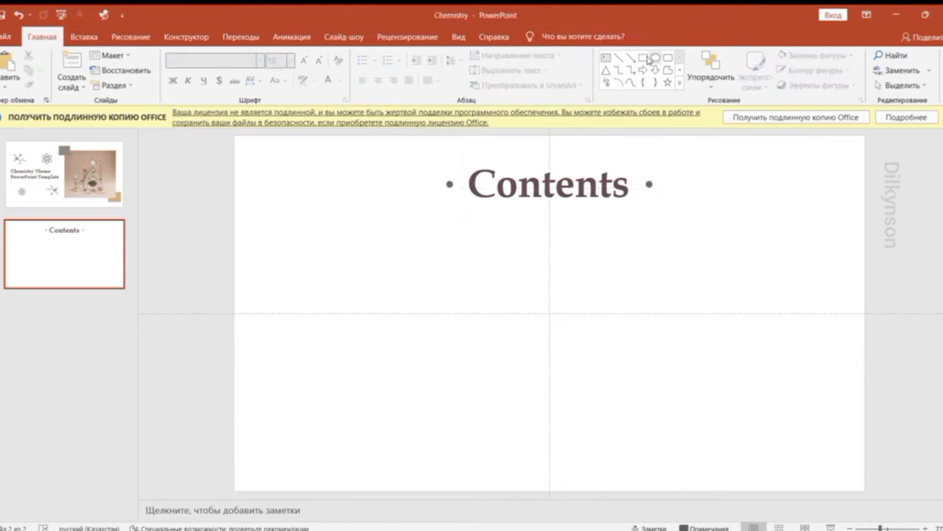
# Add 0.3 cm tan dots just outside each dark dot
pyautogui.click(654, 58)
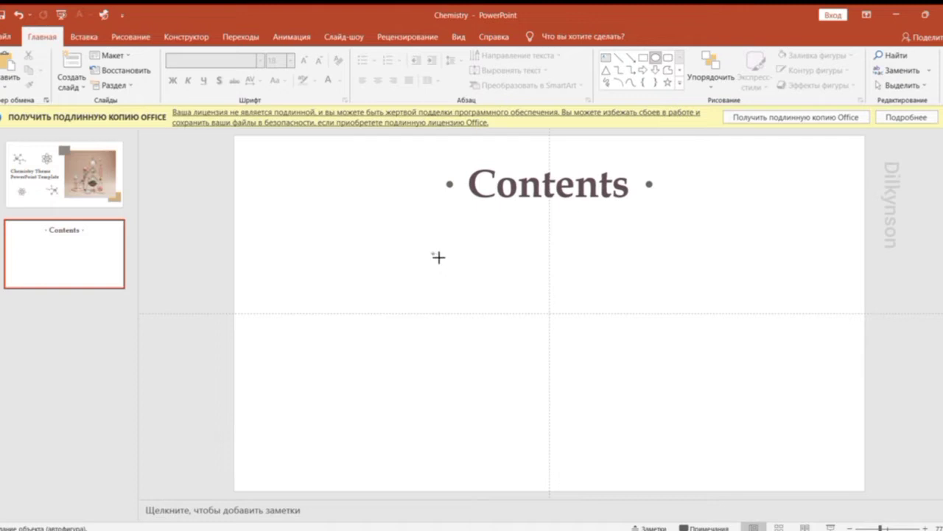
pyautogui.moveTo(432, 252); pyautogui.dragTo(436, 257)
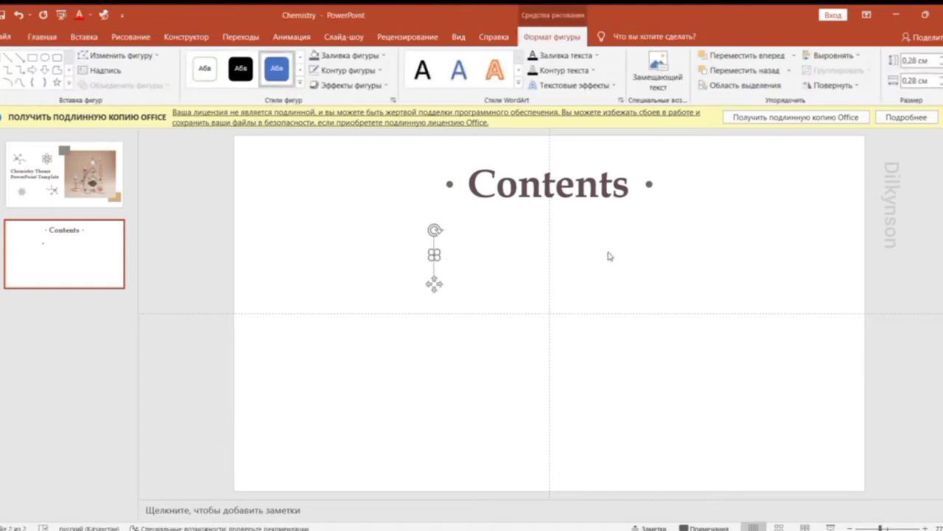
pyautogui.click(936, 58)
pyautogui.click(936, 77)
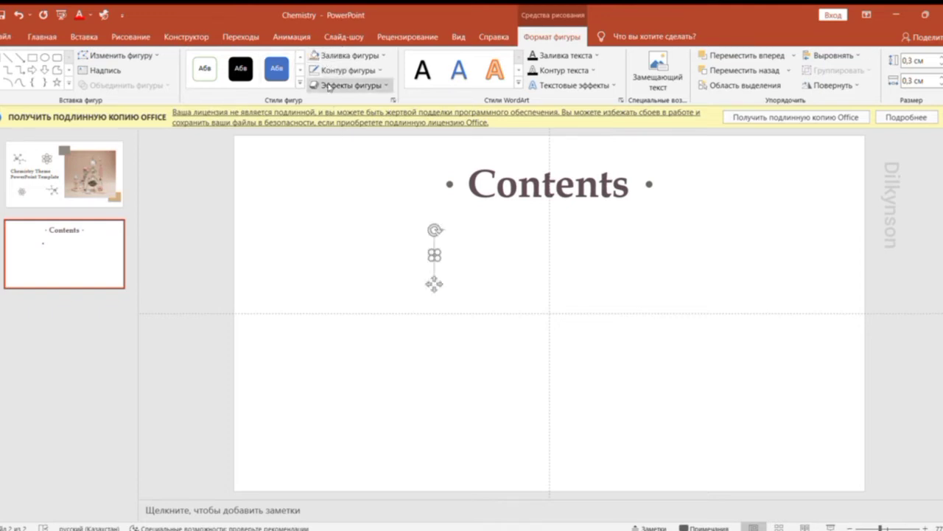
pyautogui.moveTo(435, 285)
pyautogui.mouseDown()
pyautogui.moveTo(671, 217)
pyautogui.moveTo(430, 215)
pyautogui.mouseUp()
pyautogui.hotkey('ctrl', 'v')
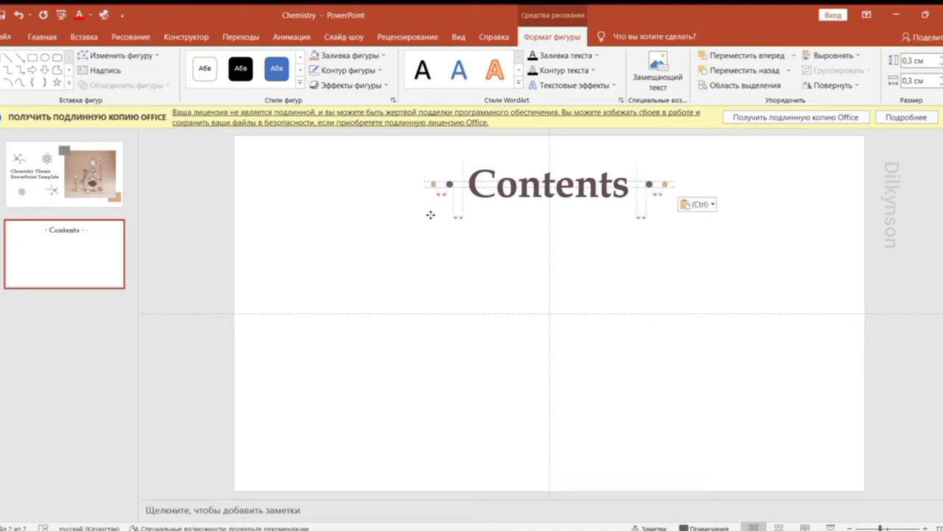
pyautogui.click(430, 288)
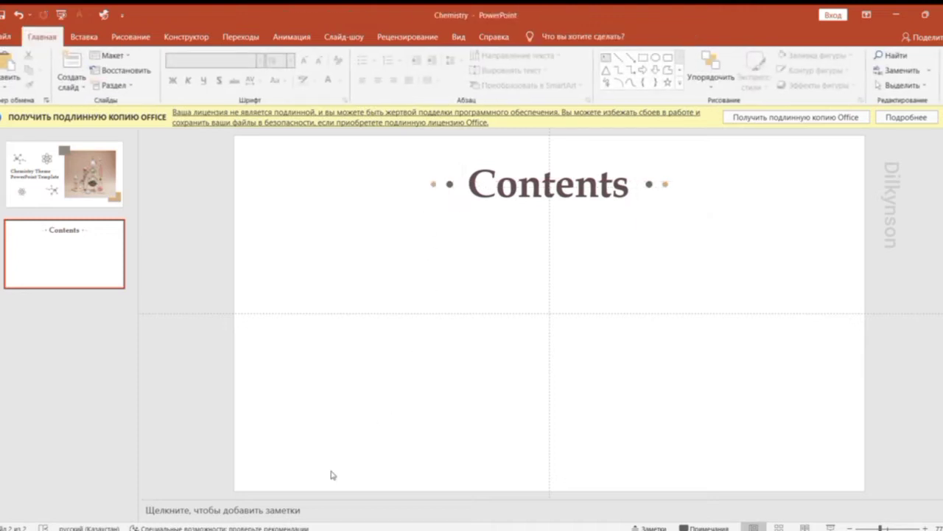
# Add a '01' text box in Book Antiqua 24 below the Contents heading
pyautogui.click(605, 57)
pyautogui.click(398, 282)
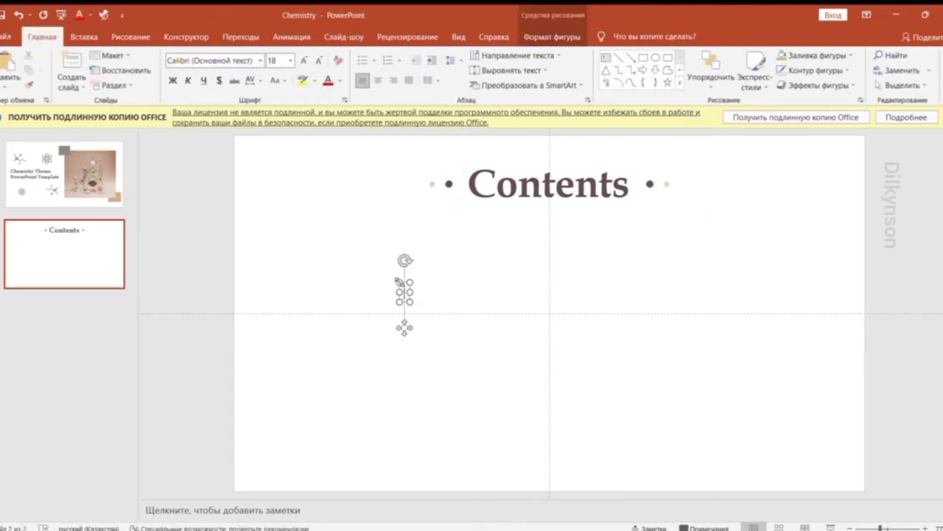
pyautogui.hotkey('alt', 'shift')
pyautogui.write('01')
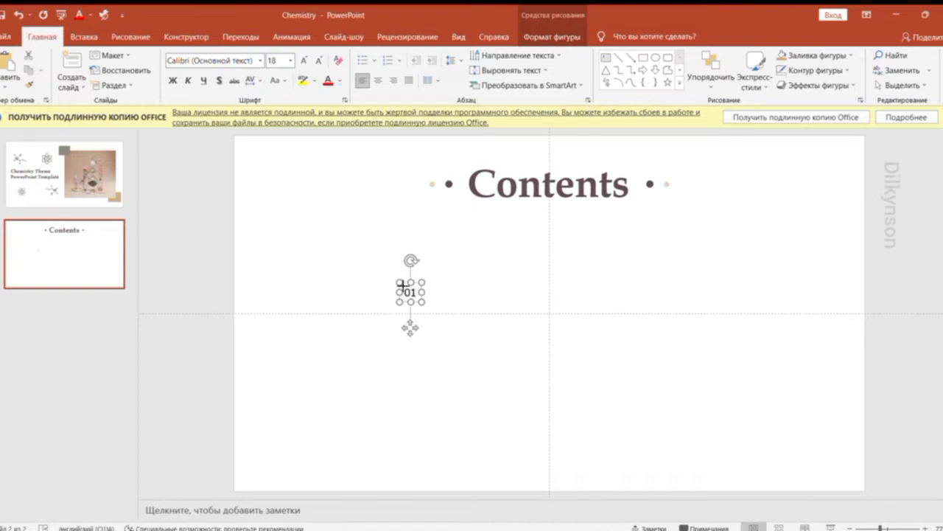
pyautogui.click(260, 61)
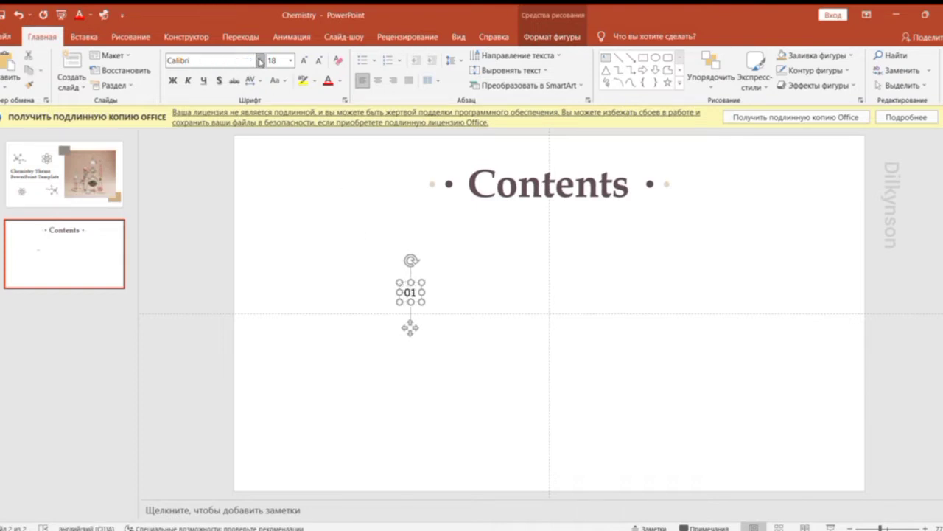
pyautogui.click(259, 61)
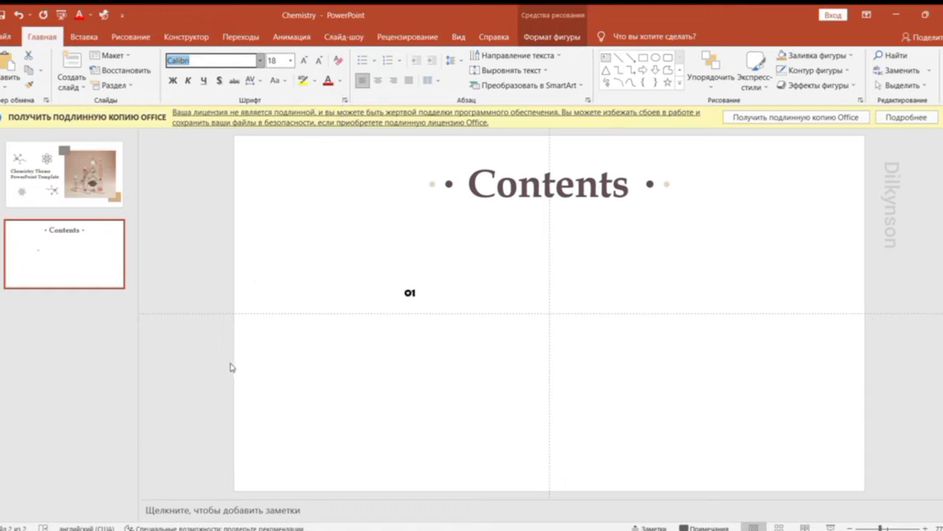
pyautogui.press('Escape')
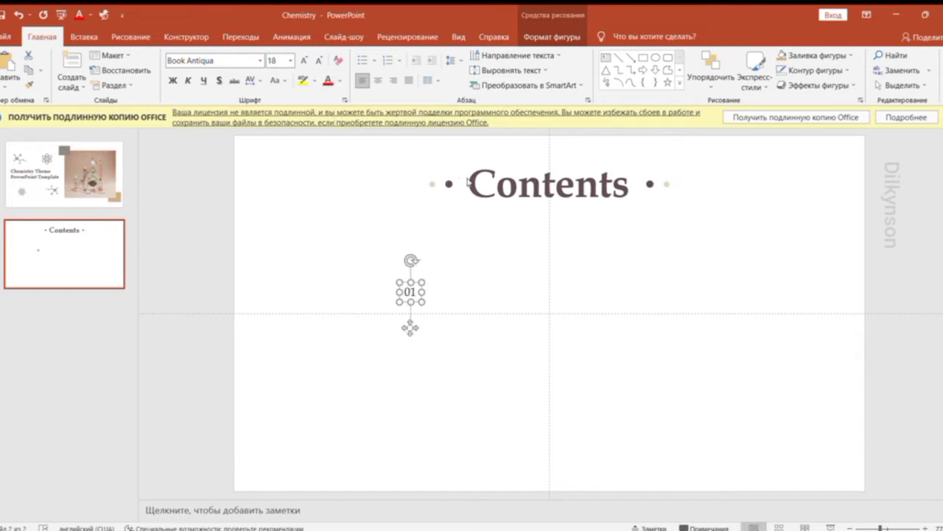
pyautogui.click(303, 61)
pyautogui.click(304, 61)
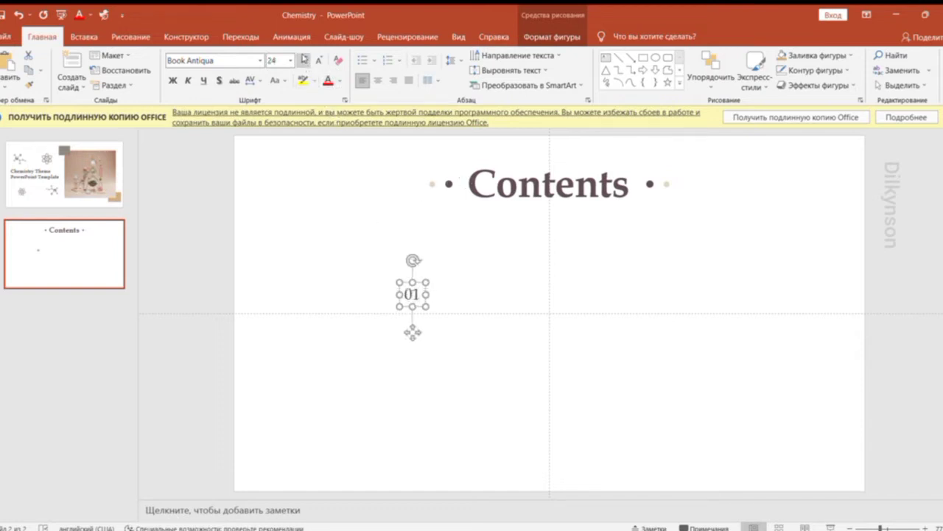
pyautogui.moveTo(413, 333); pyautogui.dragTo(382, 328)
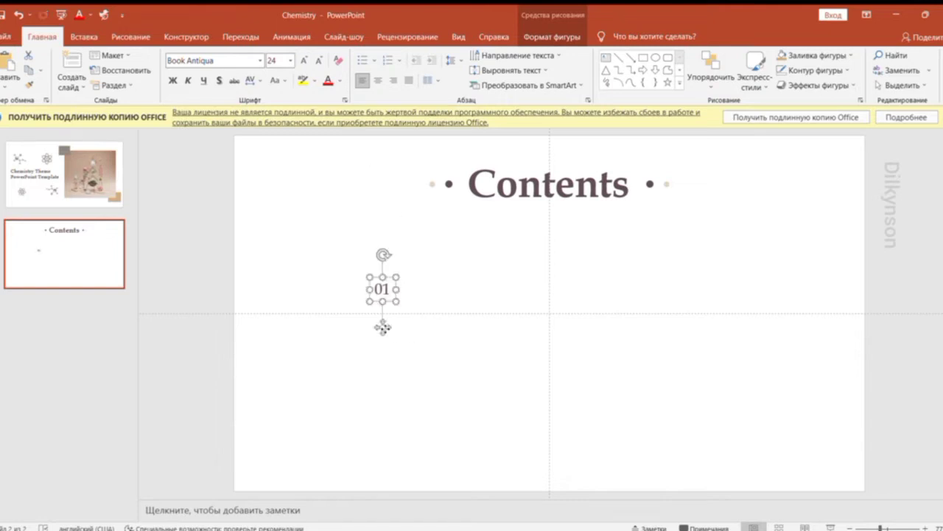
# Circle the 01 with an unfilled, light-outlined oval and group the two
pyautogui.click(655, 57)
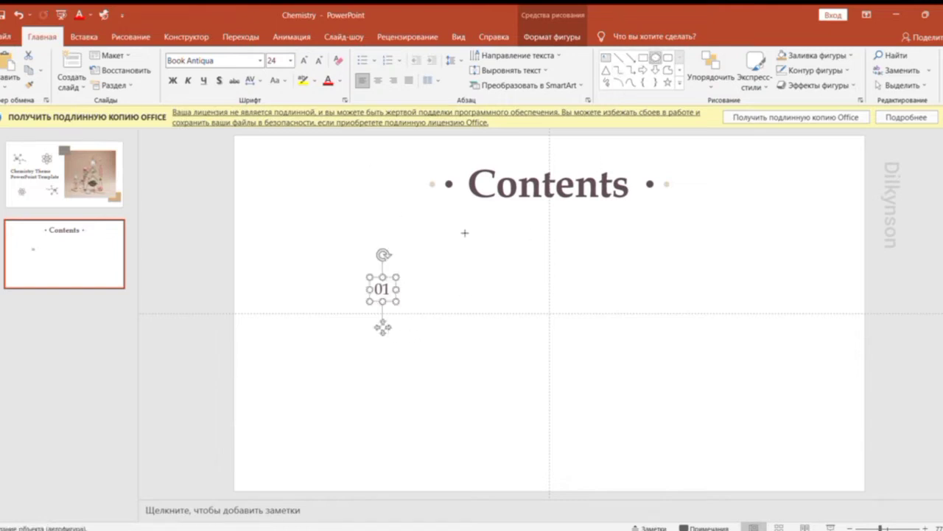
pyautogui.moveTo(381, 290); pyautogui.dragTo(398, 306)
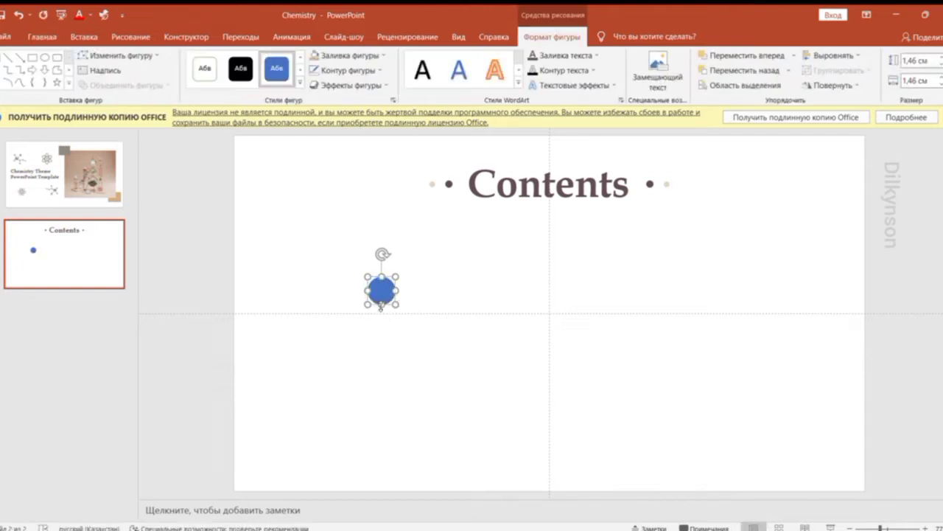
pyautogui.click(333, 56)
pyautogui.click(327, 190)
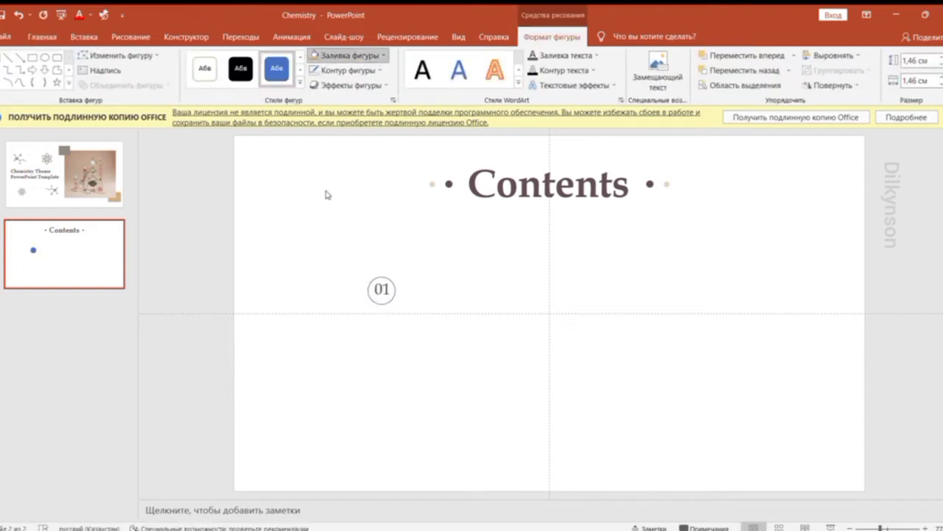
pyautogui.click(320, 179)
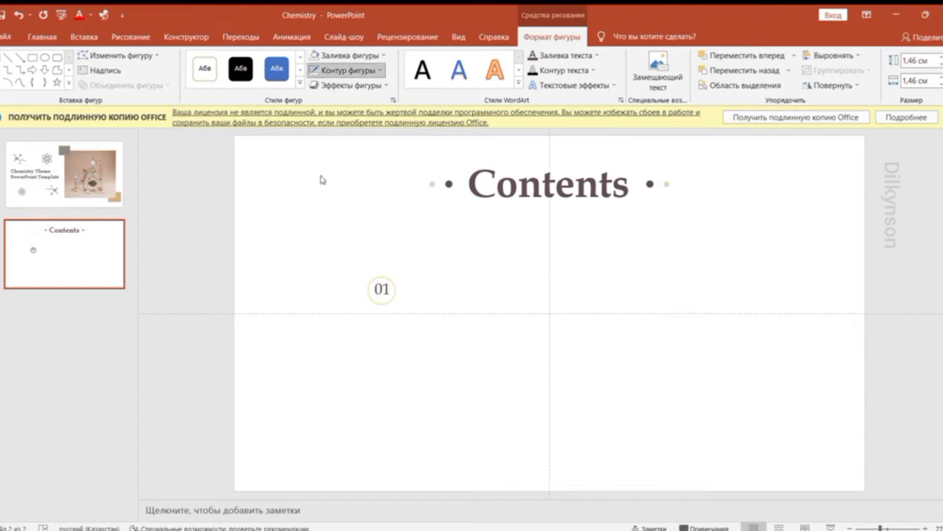
pyautogui.press('Tab')
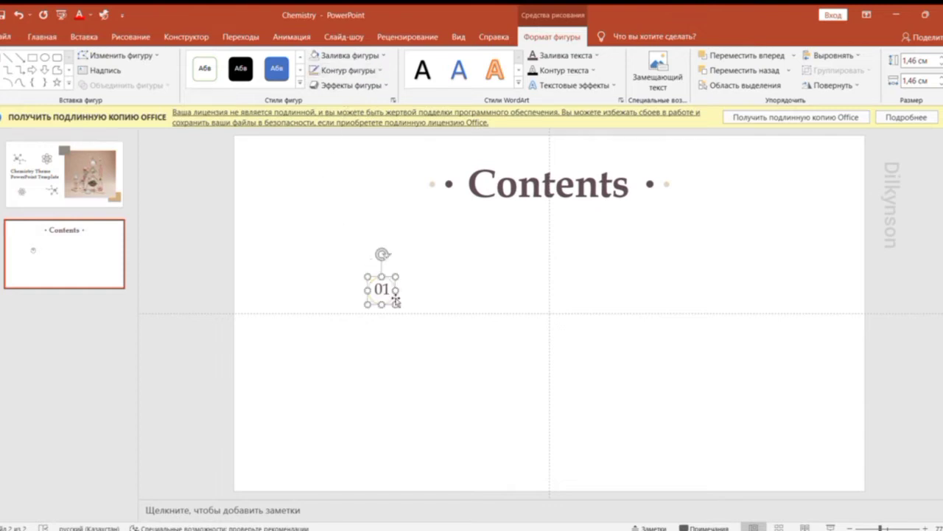
pyautogui.moveTo(395, 300); pyautogui.dragTo(396, 295)
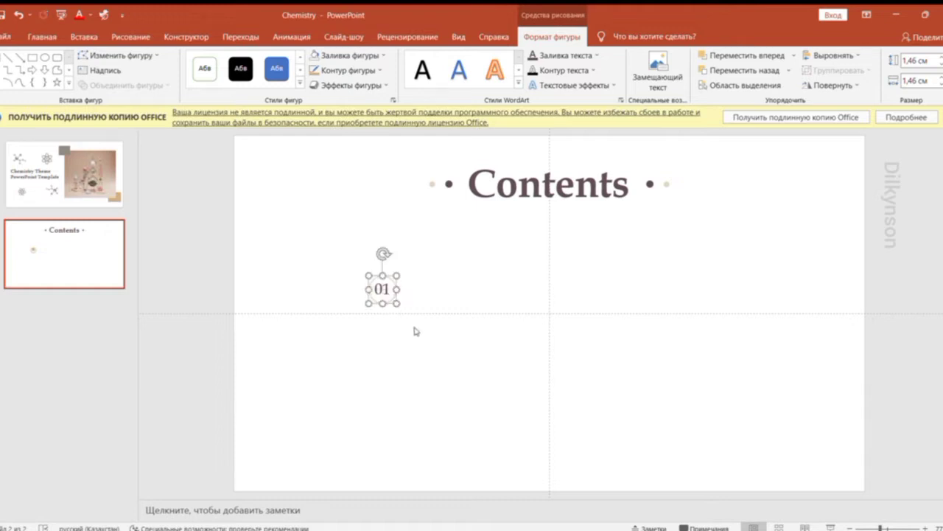
pyautogui.click(413, 323)
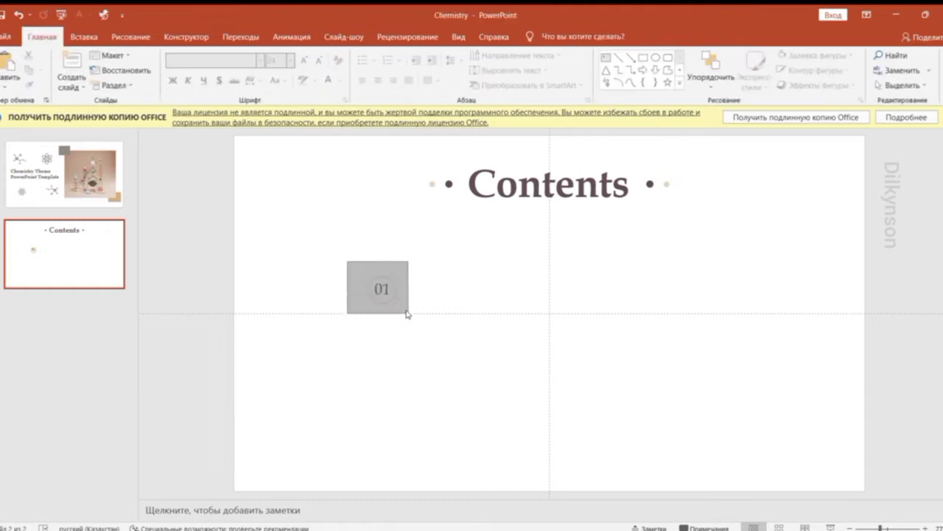
pyautogui.moveTo(343, 261); pyautogui.dragTo(412, 317)
pyautogui.click(574, 37)
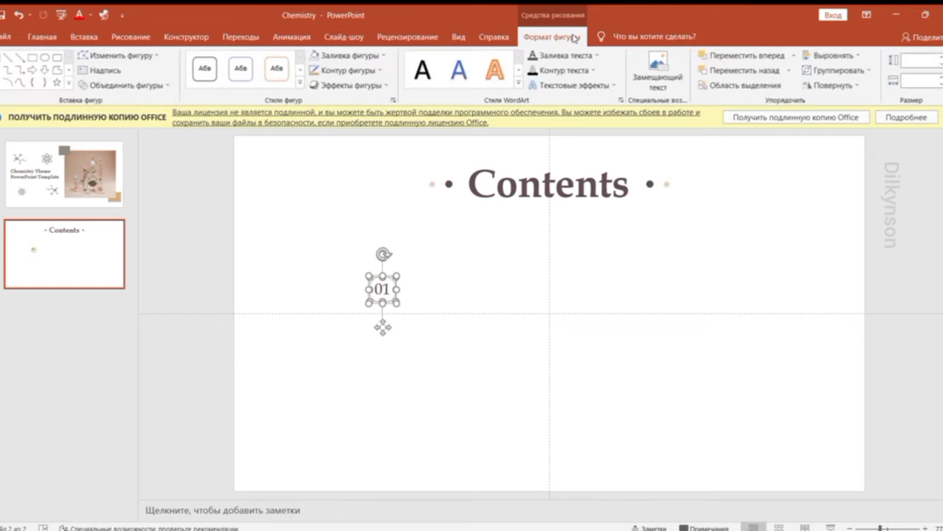
pyautogui.click(831, 70)
pyautogui.click(820, 94)
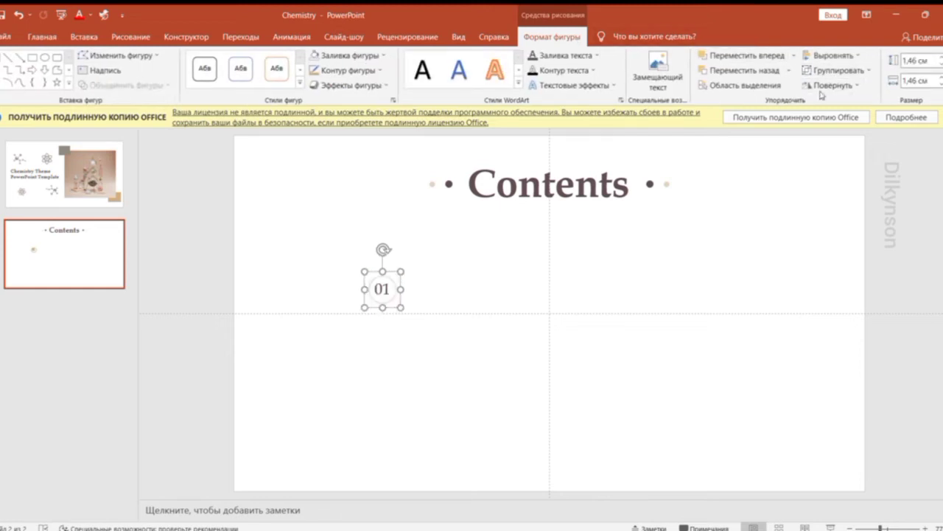
pyautogui.click(570, 293)
pyautogui.click(99, 35)
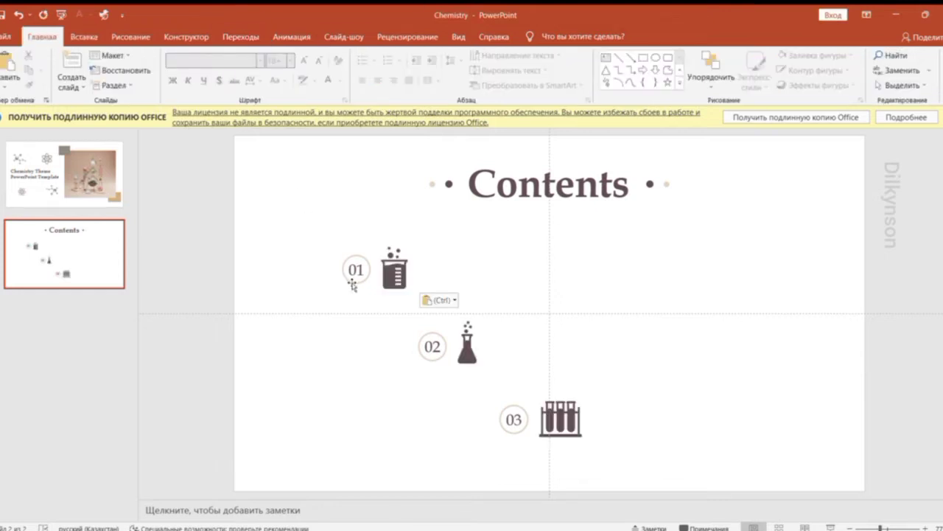
# Place the beaker, flask and test-tube icons with Text №1–3 blocks, then add a blank third slide
pyautogui.click(388, 269)
pyautogui.click(590, 36)
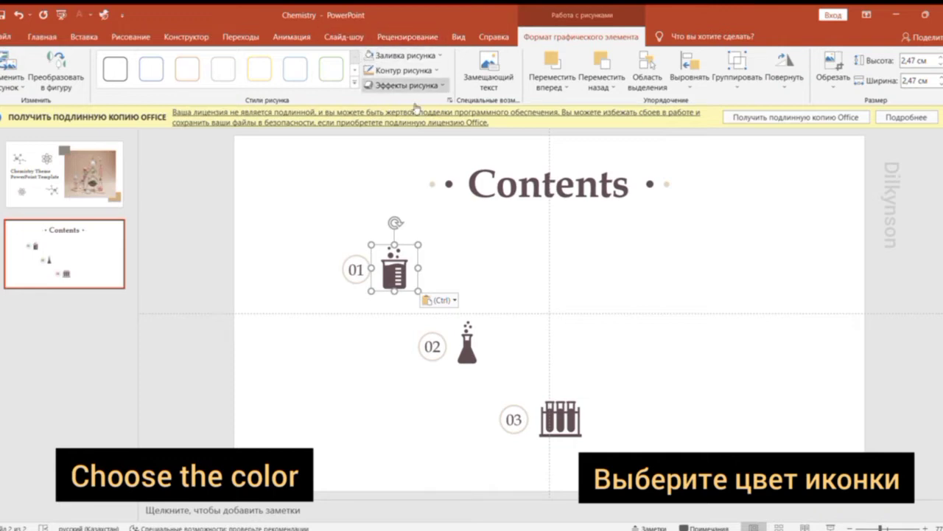
pyautogui.click(327, 197)
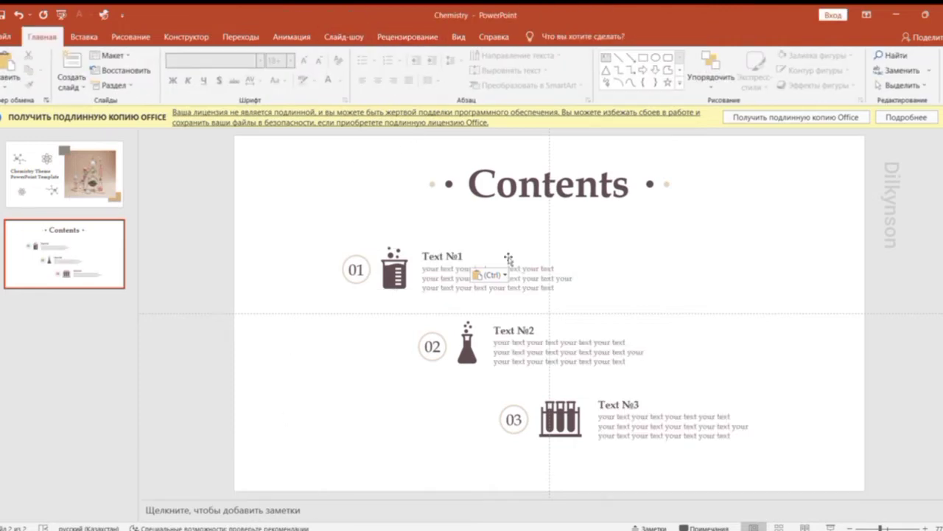
pyautogui.click(442, 256)
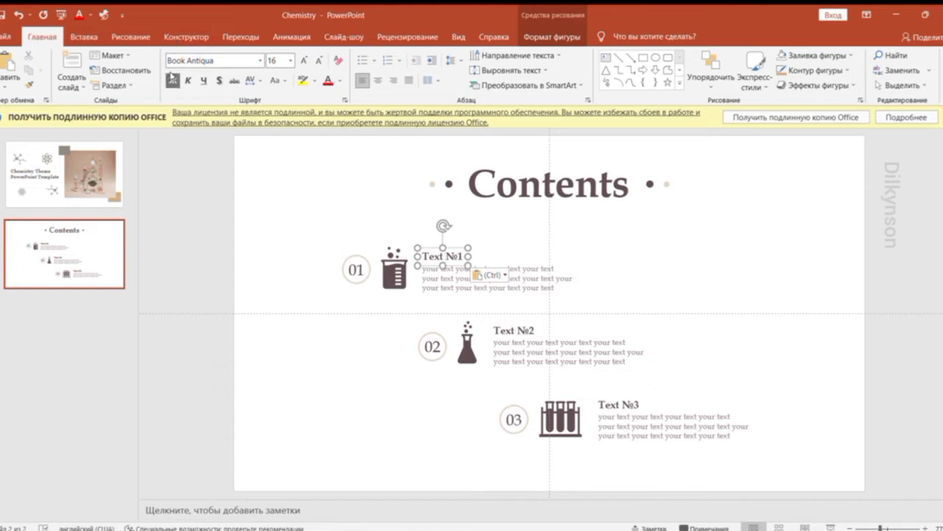
pyautogui.click(539, 275)
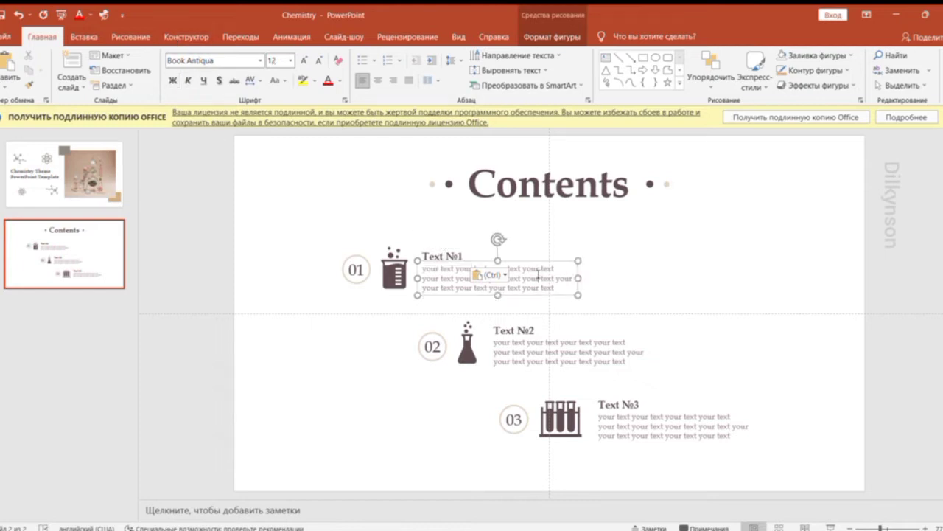
pyautogui.click(654, 292)
pyautogui.click(71, 74)
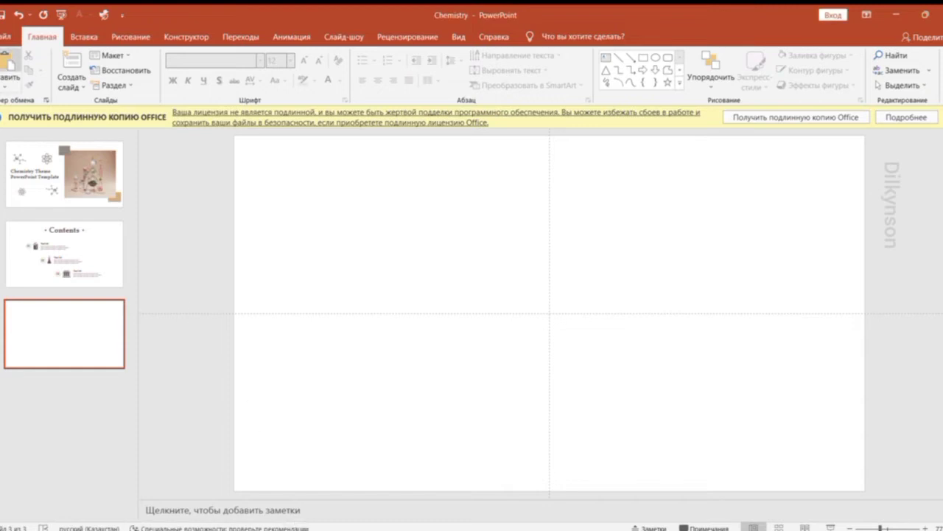
# Paste the chemistry photo and frame it with an unfilled, slightly offset rectangle
pyautogui.click(14, 63)
pyautogui.click(644, 57)
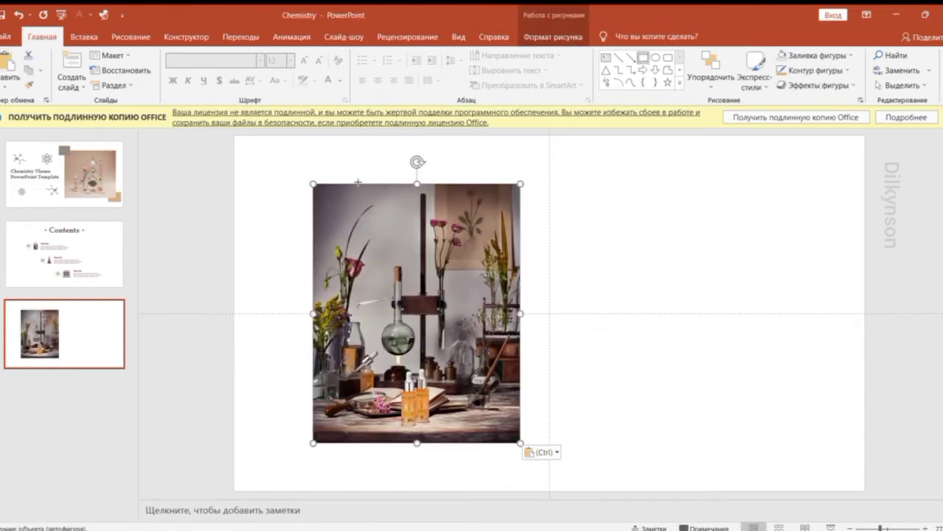
pyautogui.moveTo(309, 180); pyautogui.dragTo(529, 453)
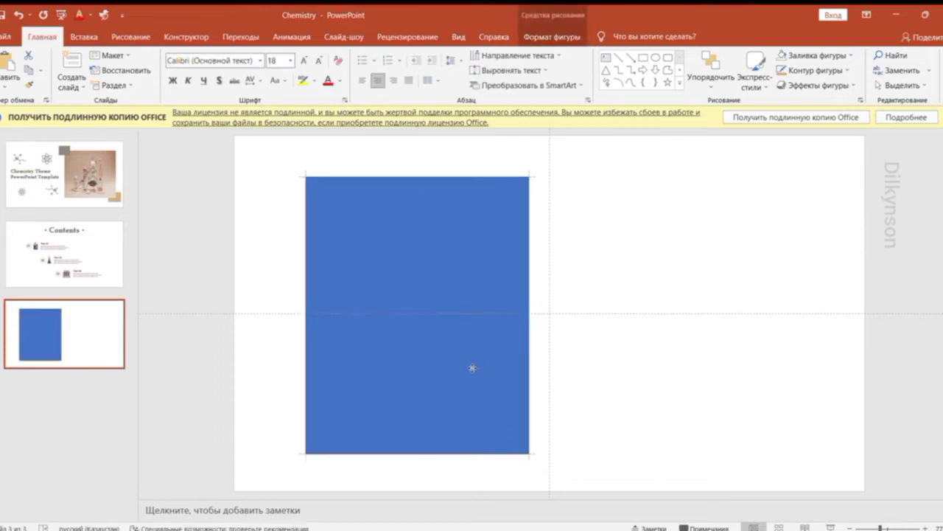
pyautogui.click(552, 36)
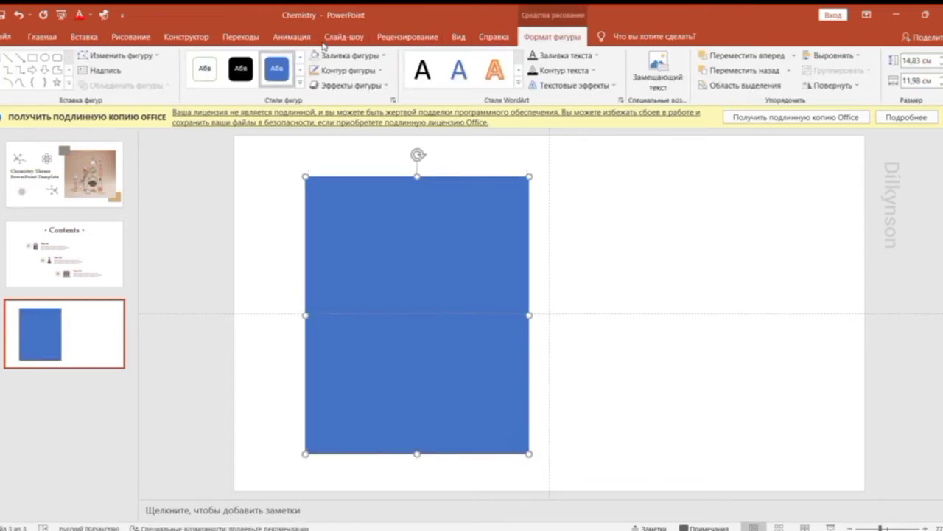
pyautogui.click(312, 55)
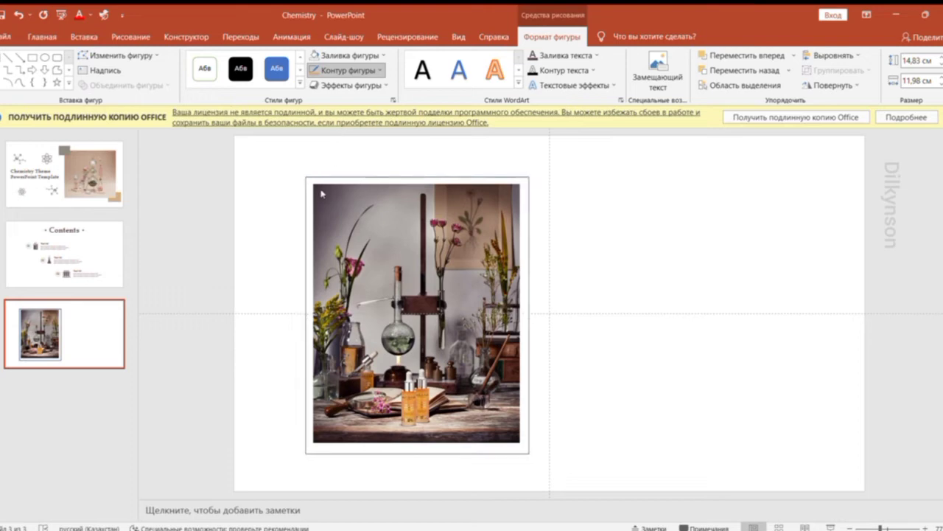
pyautogui.moveTo(363, 177); pyautogui.dragTo(361, 174)
# Add a mauve panel with a dark bar right of the photo, plus 'Your title' and body text
pyautogui.hotkey('ctrl', 'v')
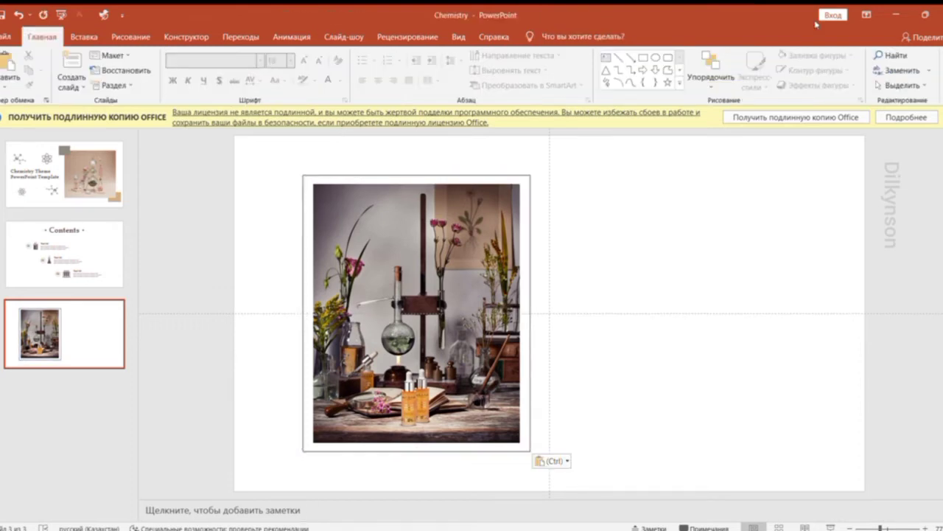
pyautogui.click(642, 56)
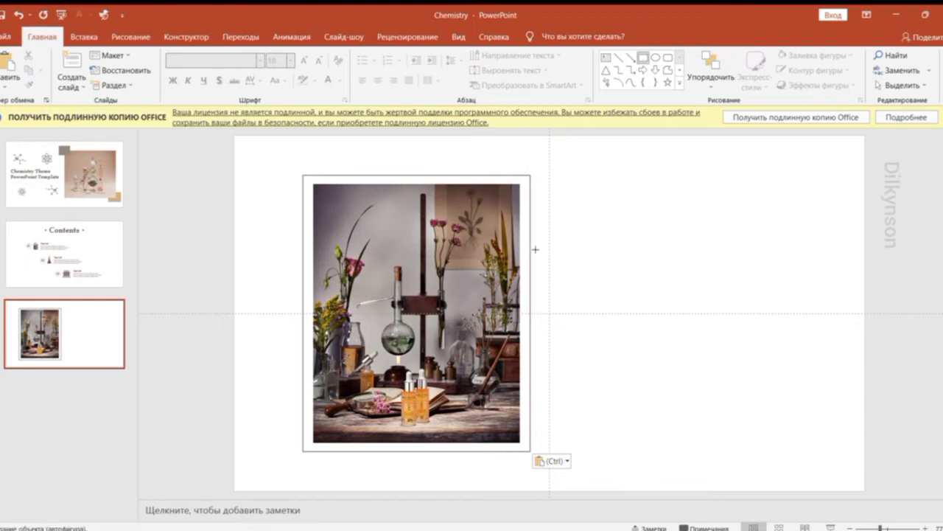
pyautogui.moveTo(535, 249); pyautogui.dragTo(698, 396)
pyautogui.moveTo(742, 411); pyautogui.dragTo(759, 408)
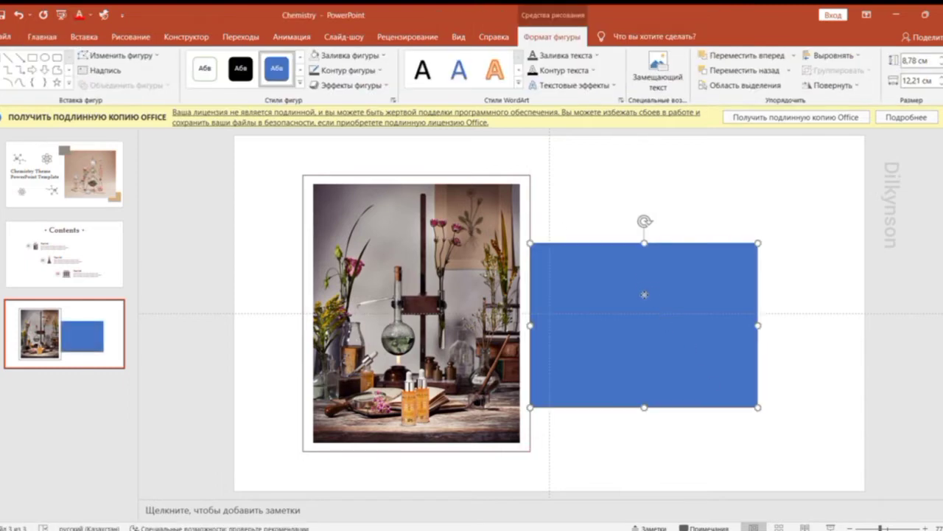
pyautogui.moveTo(644, 294); pyautogui.dragTo(644, 282)
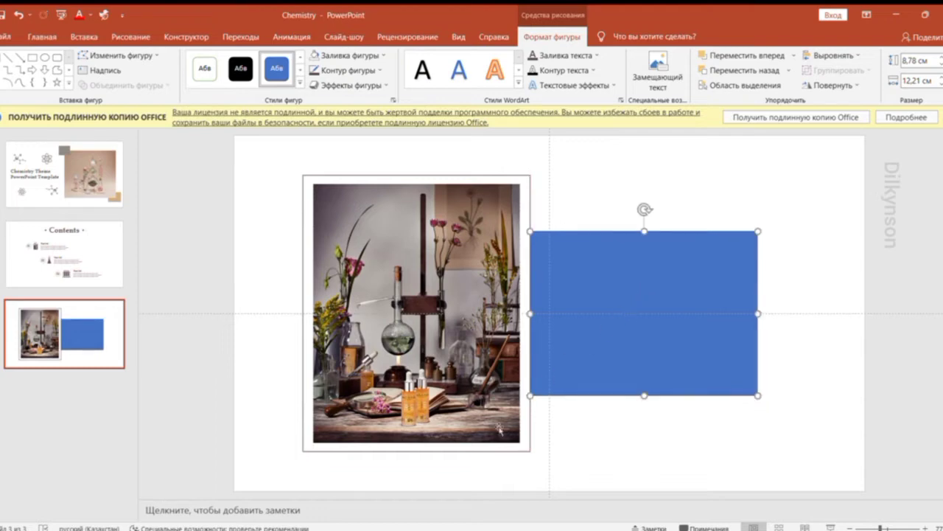
pyautogui.hotkey('ctrl', 'v')
pyautogui.click(824, 320)
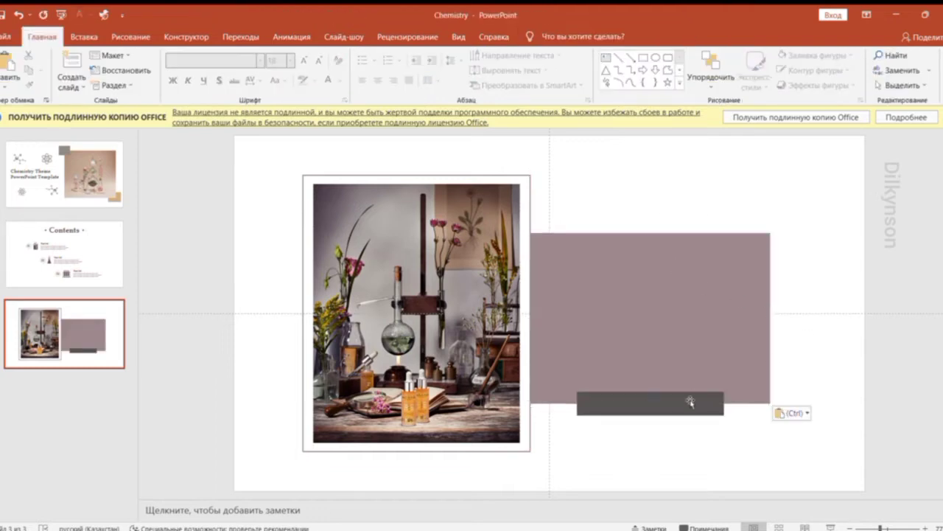
pyautogui.click(688, 403)
pyautogui.click(664, 451)
pyautogui.hotkey('ctrl', 'v')
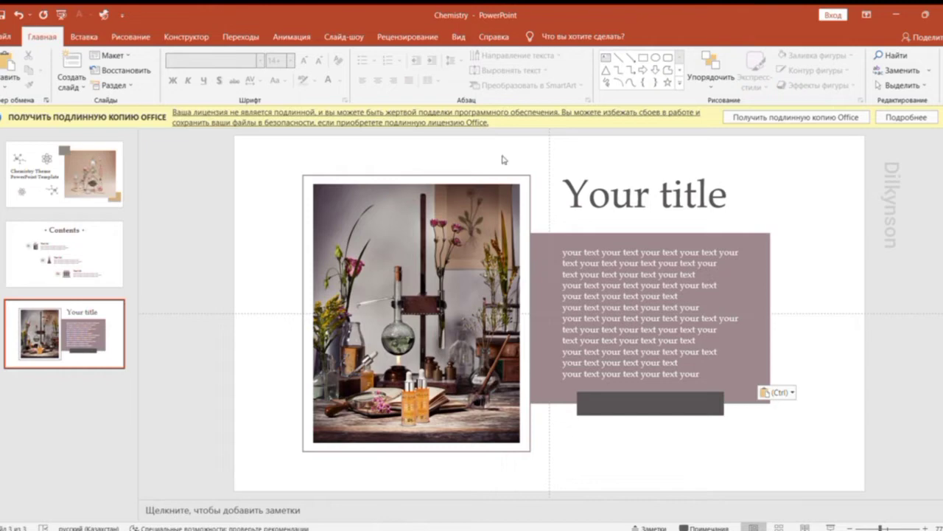
pyautogui.click(609, 197)
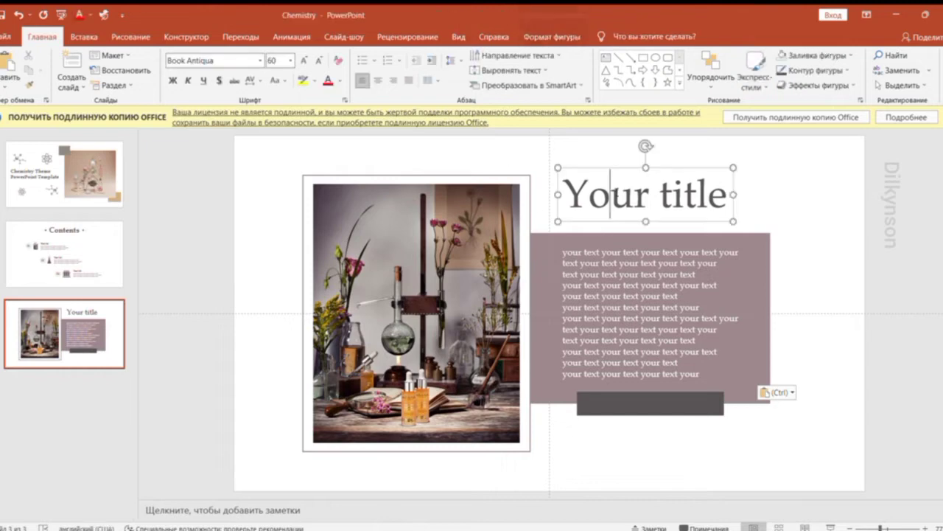
pyautogui.click(595, 294)
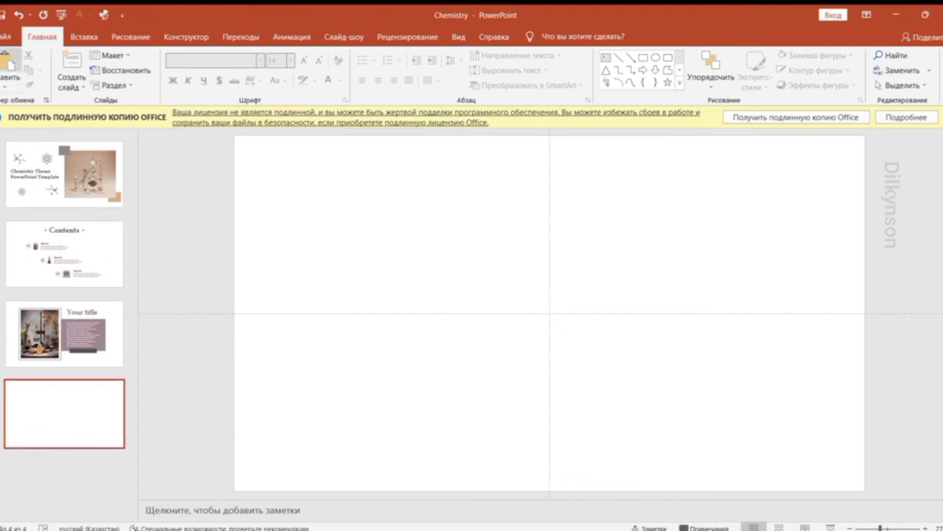
# Paste the test-tube photo and put a pale pinkish-grey strip behind its left edge
pyautogui.click(9, 64)
pyautogui.click(504, 257)
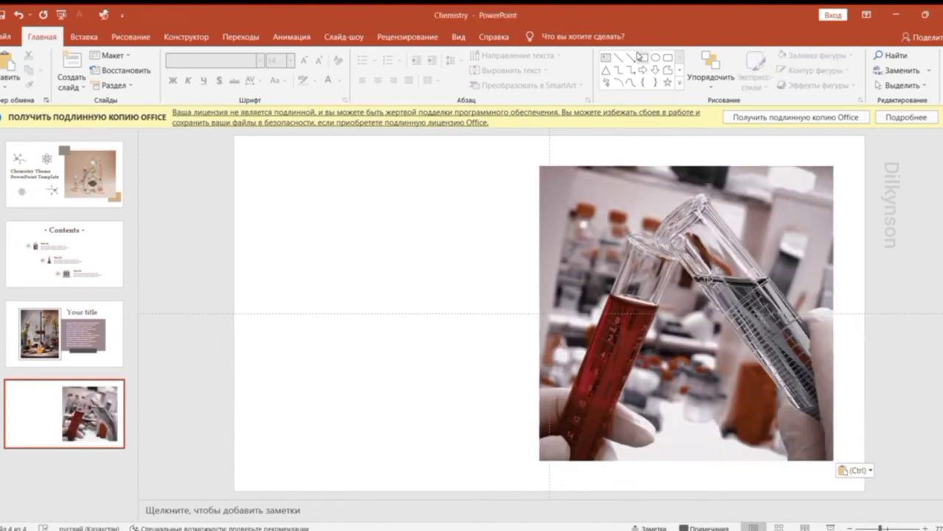
pyautogui.click(643, 57)
pyautogui.moveTo(507, 152); pyautogui.dragTo(578, 482)
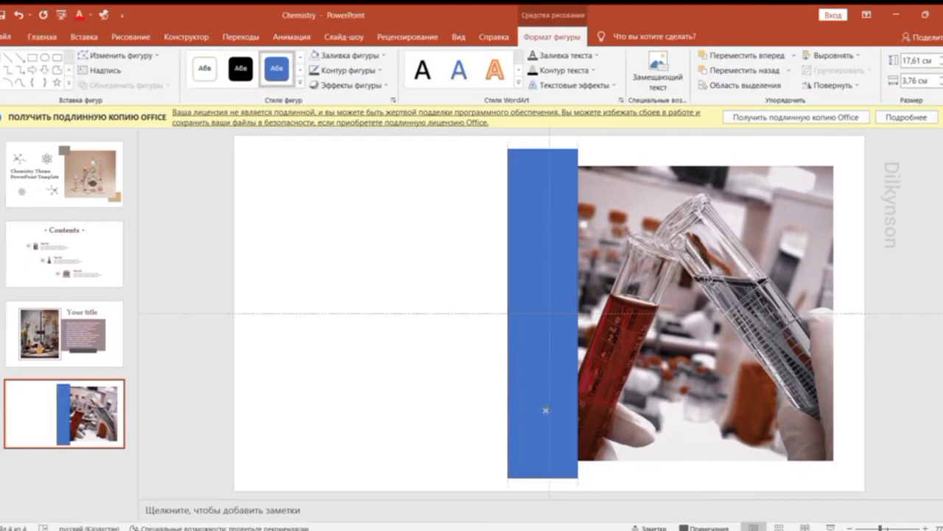
pyautogui.moveTo(546, 409); pyautogui.dragTo(546, 411)
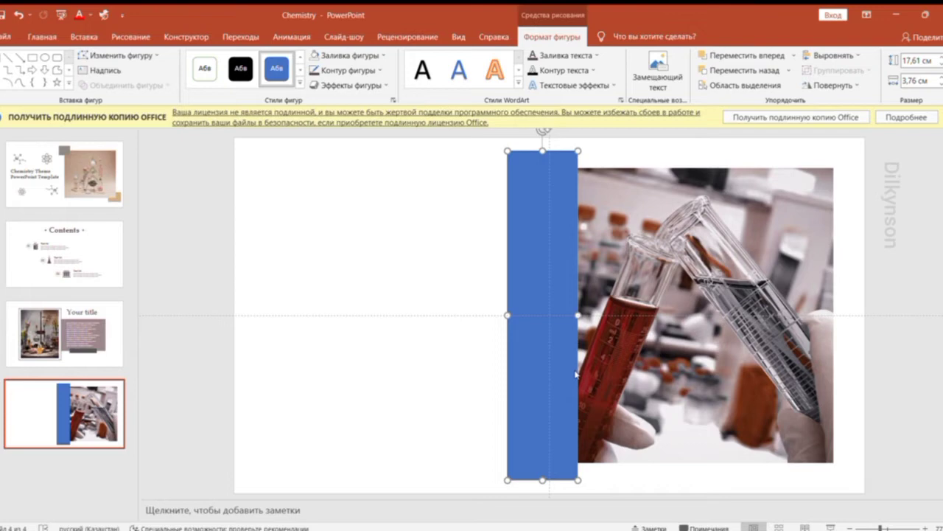
pyautogui.hotkey('ctrl', '[')
pyautogui.click(415, 373)
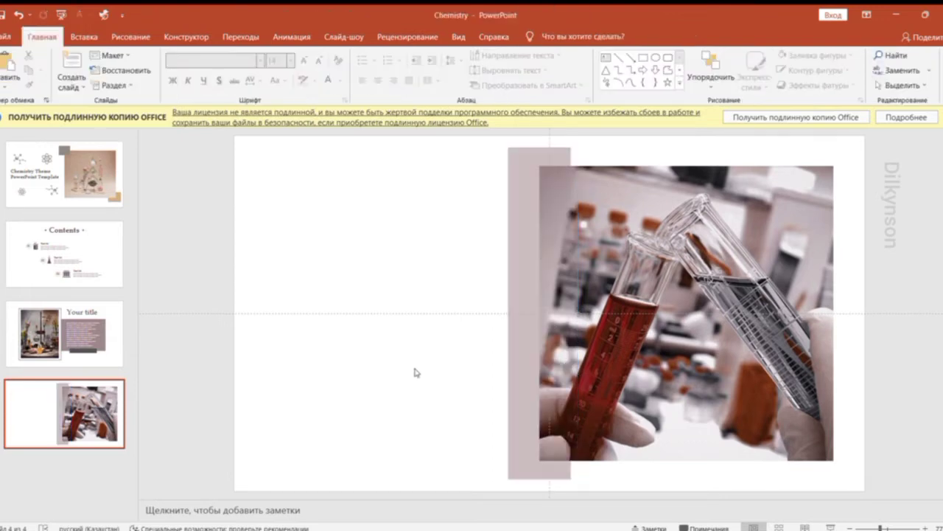
# Add three chemistry icons with 'Your title' and the Text №1–3 blocks
pyautogui.hotkey('ctrl', 'v')
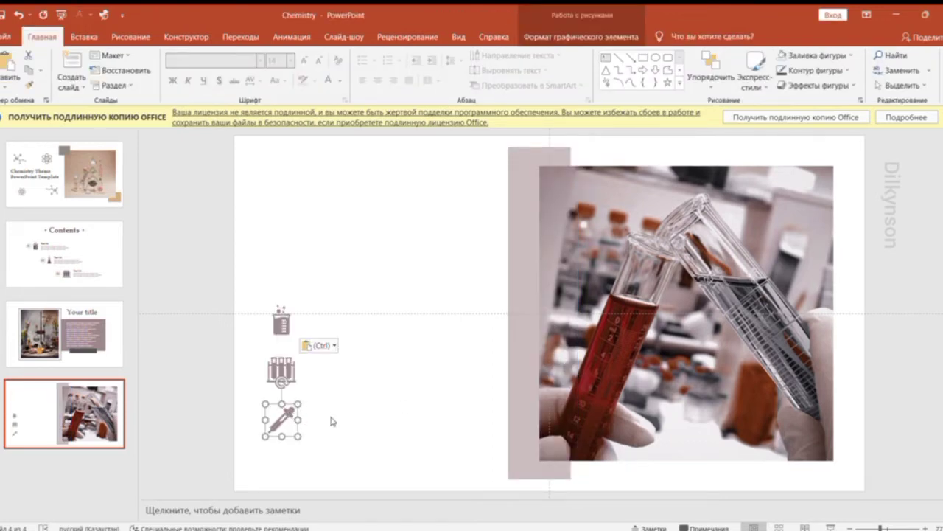
pyautogui.click(84, 36)
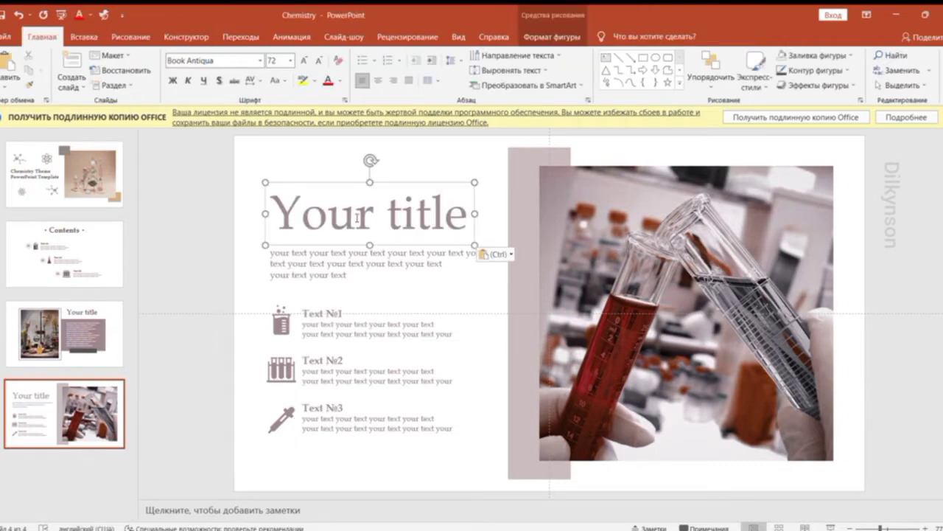
pyautogui.click(338, 263)
pyautogui.click(355, 332)
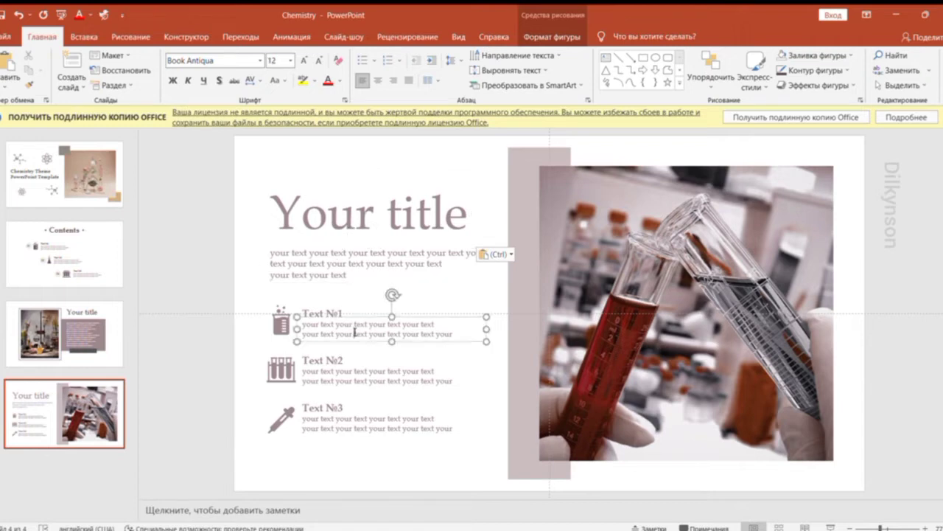
pyautogui.click(220, 262)
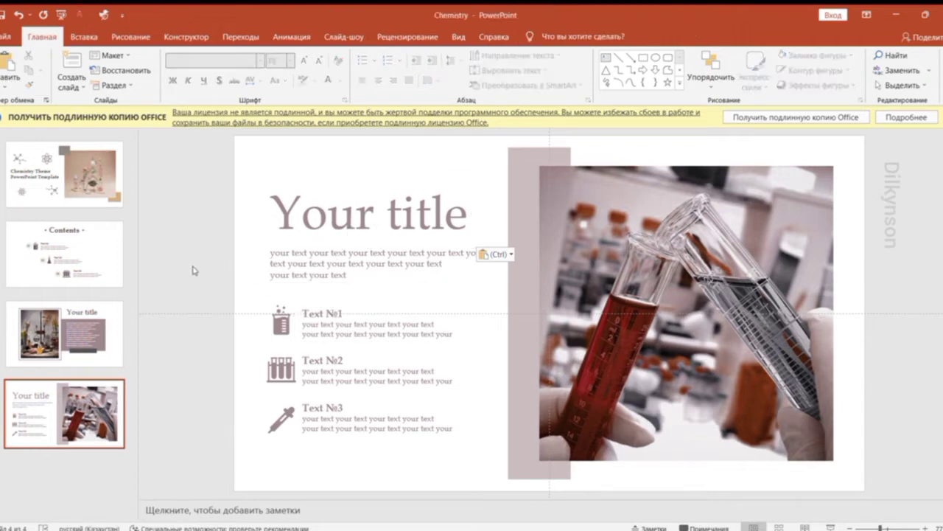
# Create slide 5 with the flower and lab photos and a beige block behind the lab photo
pyautogui.click(71, 74)
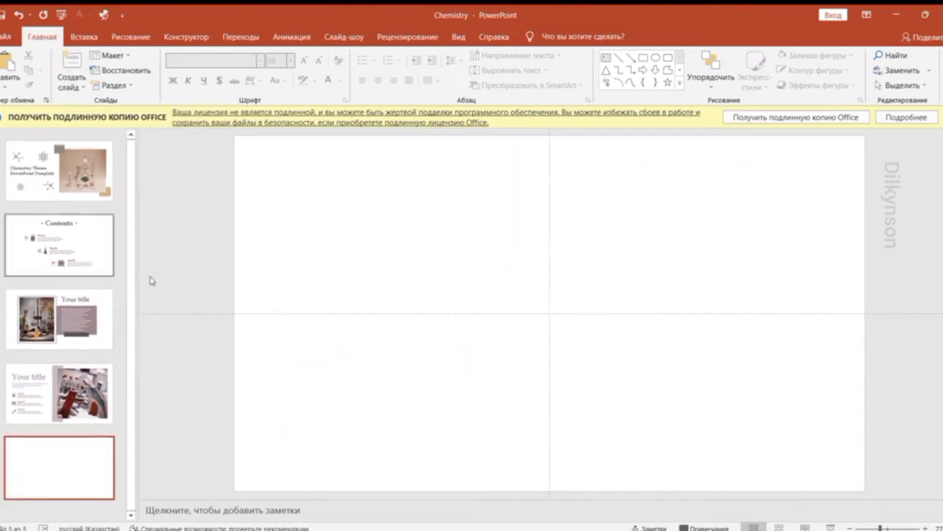
pyautogui.click(9, 61)
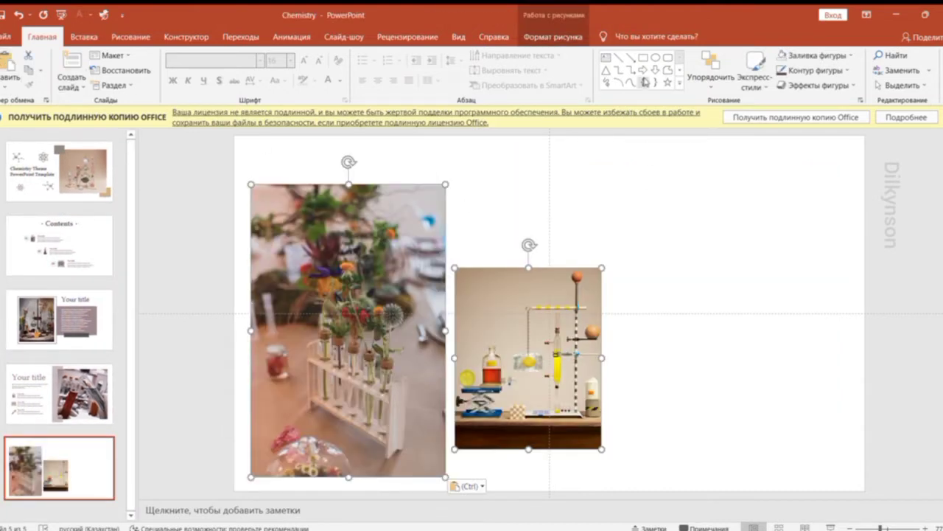
pyautogui.click(642, 57)
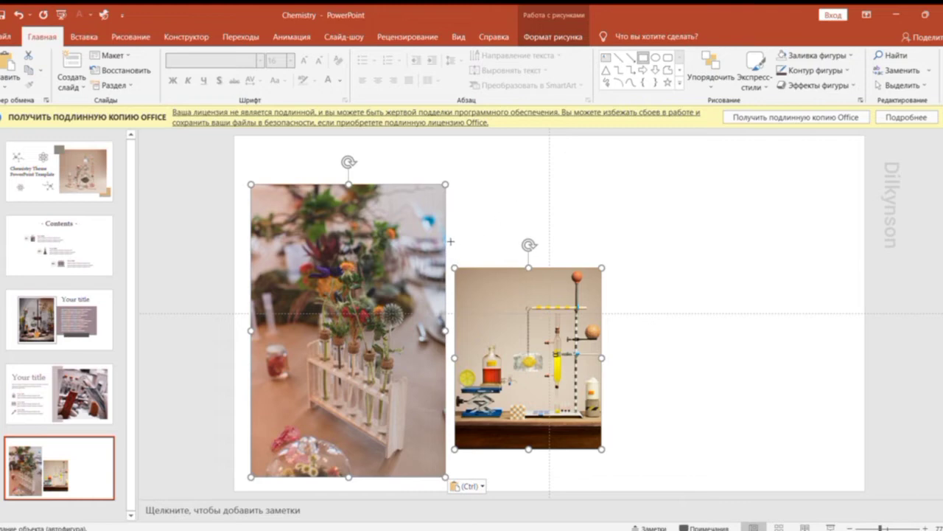
pyautogui.moveTo(450, 241); pyautogui.dragTo(608, 466)
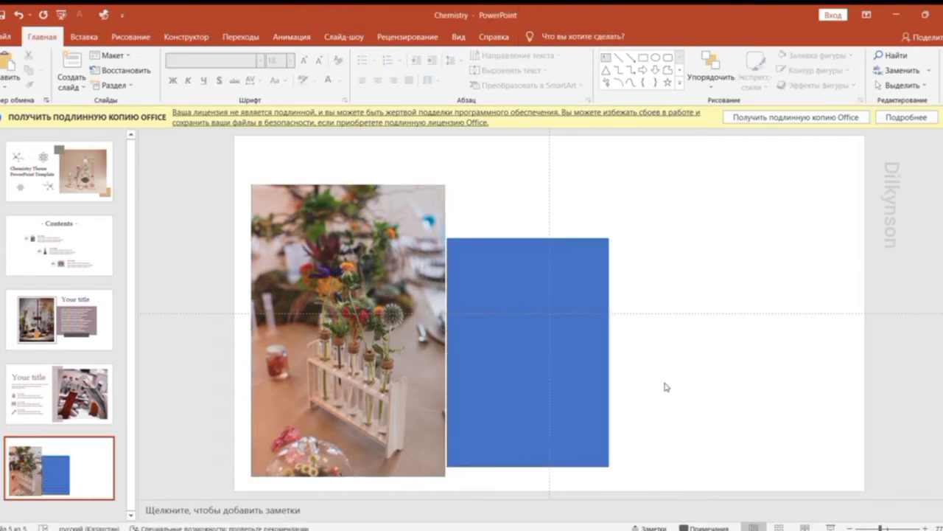
pyautogui.moveTo(561, 360); pyautogui.dragTo(558, 349)
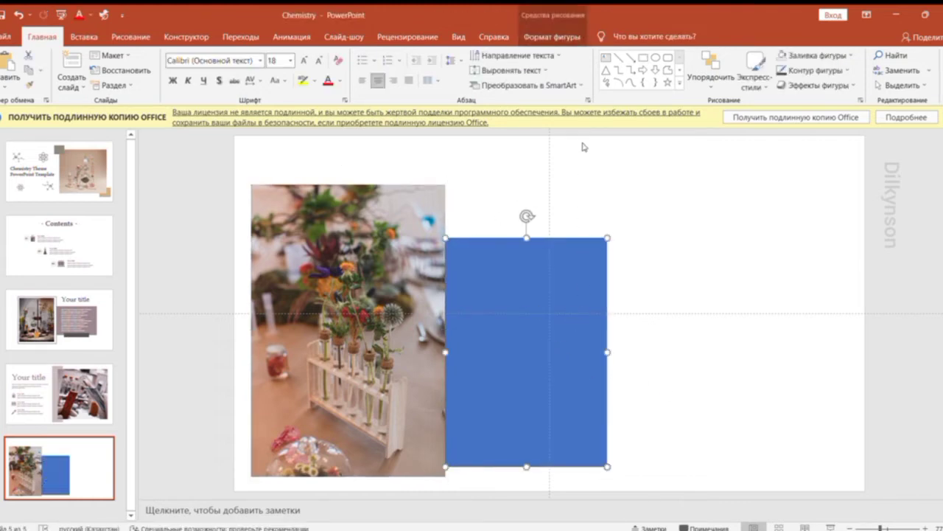
pyautogui.hotkey('ctrl', 'z')
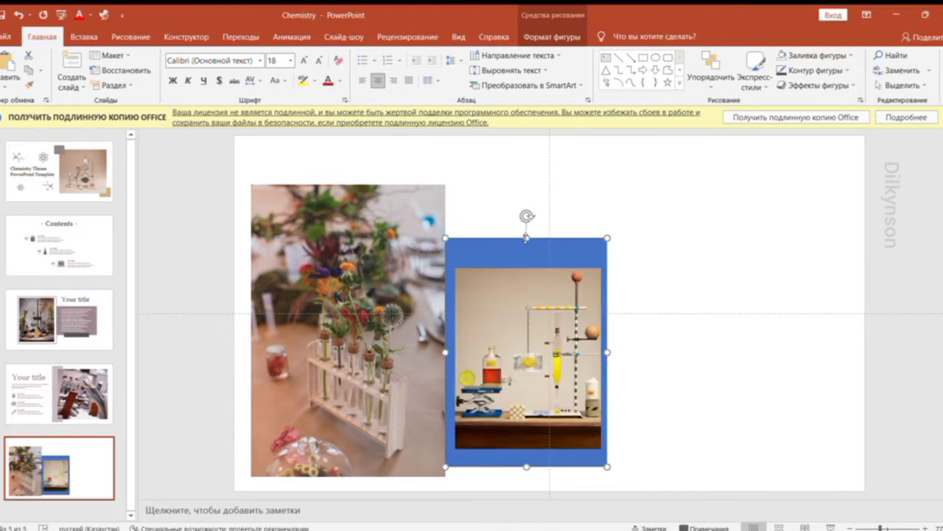
pyautogui.moveTo(526, 236); pyautogui.dragTo(527, 231)
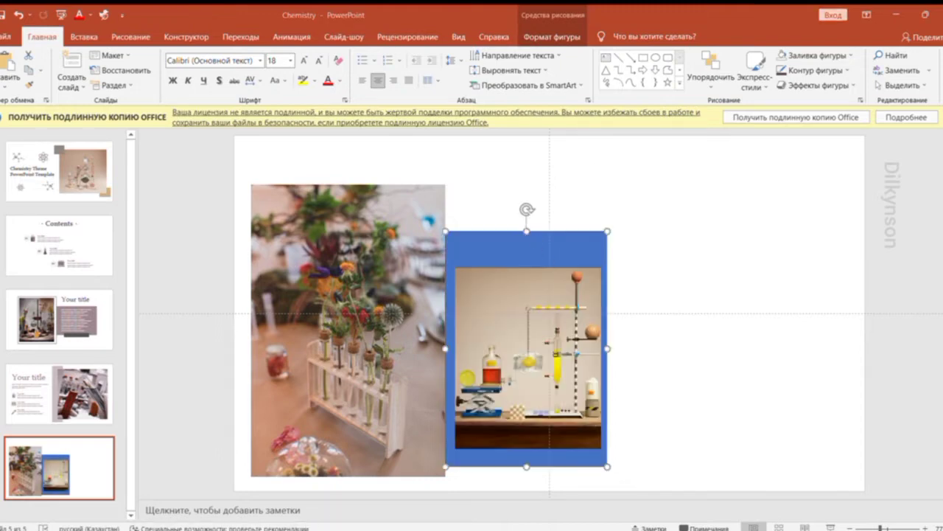
pyautogui.click(578, 240)
# Paste 'Your title' and the three body paragraphs beside the photos
pyautogui.hotkey('ctrl', 'v')
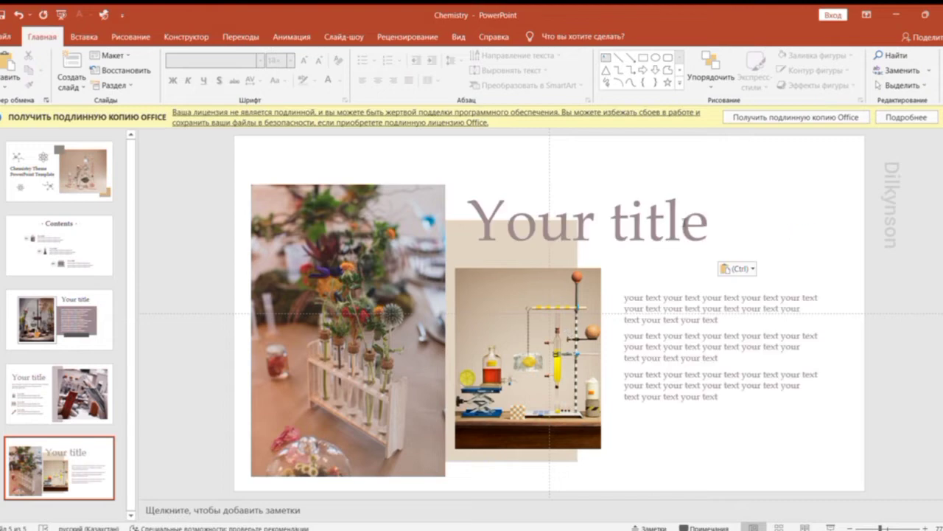
pyautogui.click(593, 223)
pyautogui.click(730, 323)
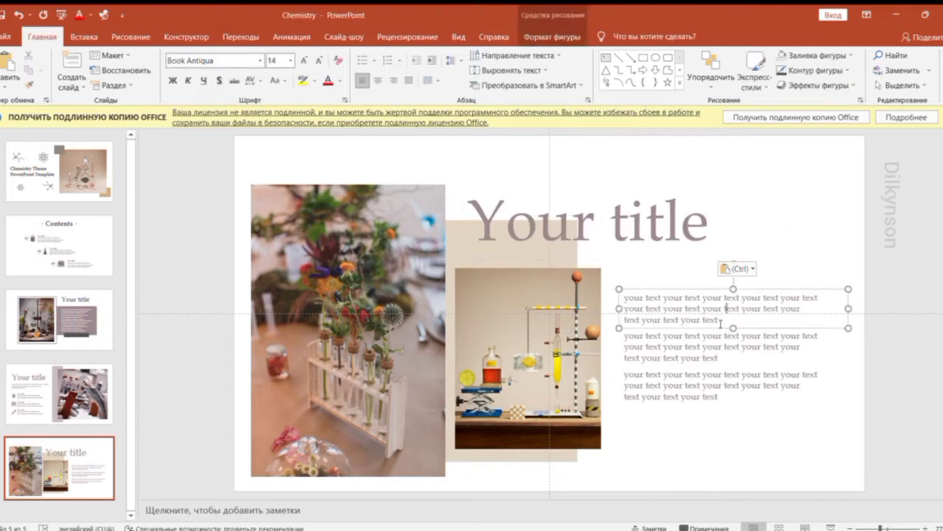
pyautogui.click(710, 347)
pyautogui.click(712, 384)
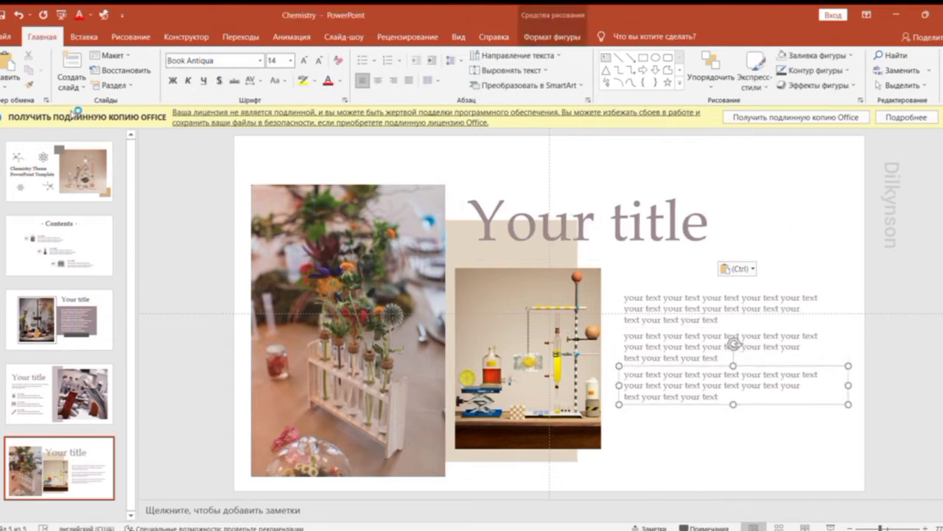
# Add slide 6 and paste the flask-pouring photo onto it
pyautogui.hotkey('ctrl', 'm')
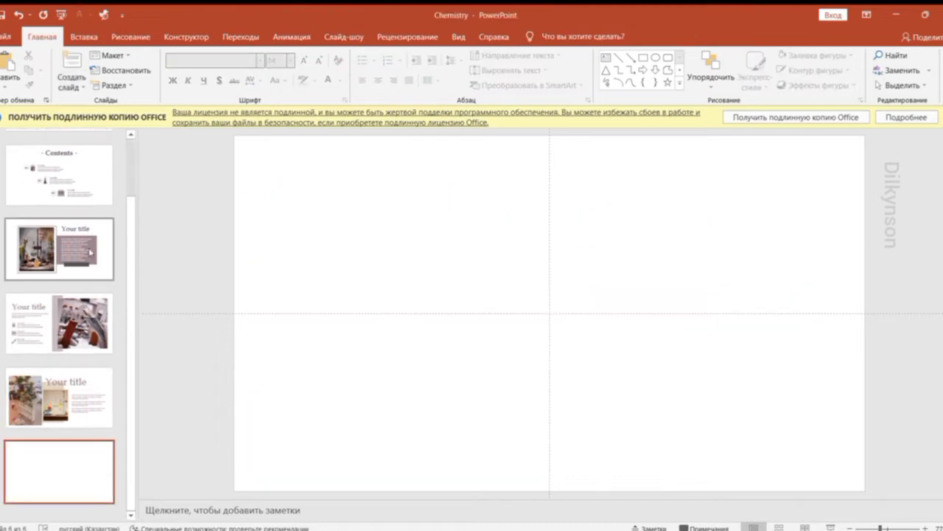
pyautogui.hotkey('ctrl', 'v')
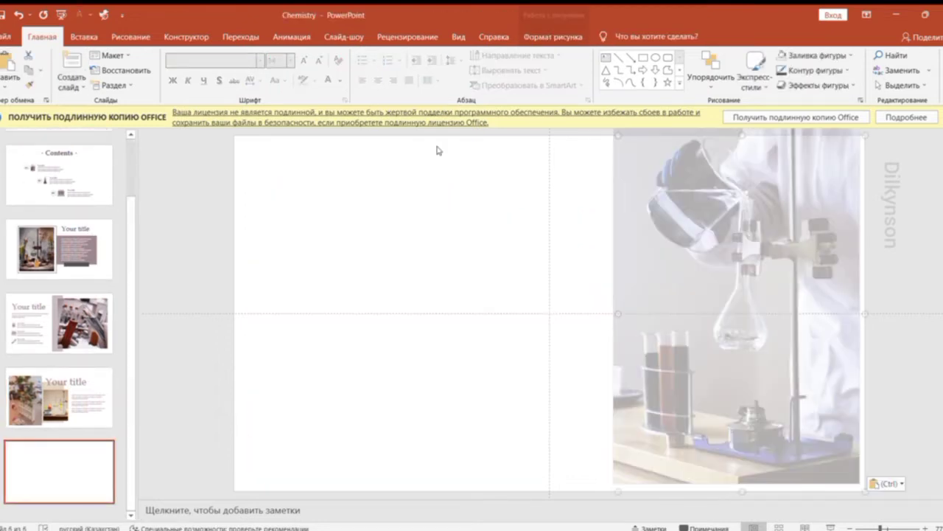
pyautogui.click(569, 205)
# Draw a light grey backing rectangle beside the photo, widened toward the slide centre
pyautogui.click(643, 56)
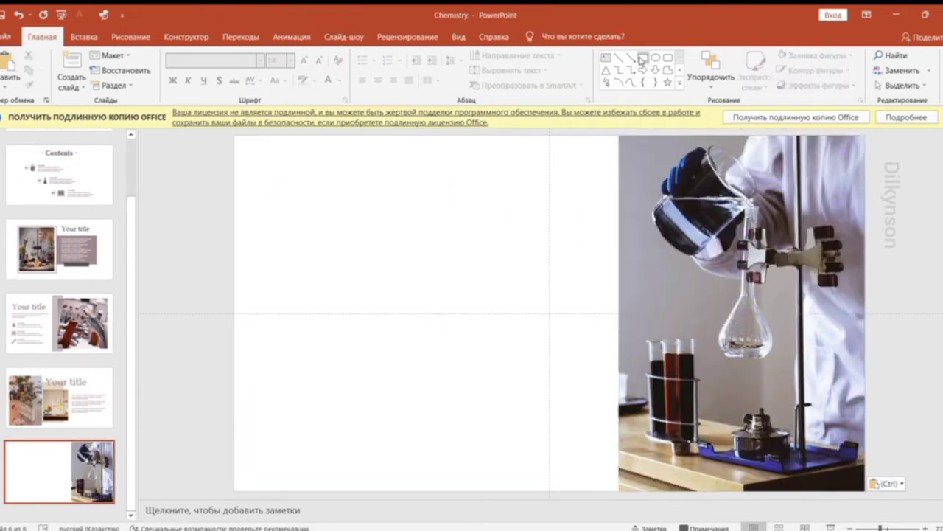
pyautogui.moveTo(507, 168); pyautogui.dragTo(537, 229)
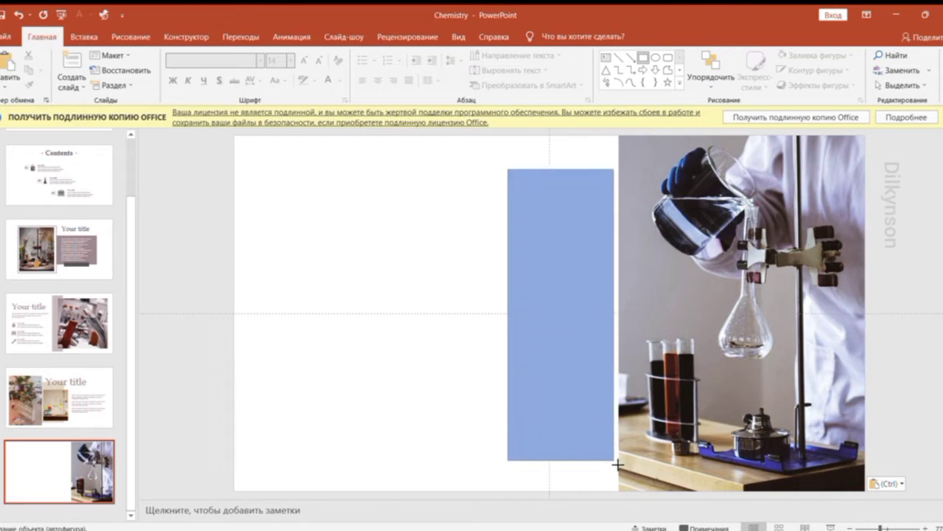
pyautogui.moveTo(566, 293); pyautogui.dragTo(618, 462)
pyautogui.moveTo(514, 323); pyautogui.dragTo(442, 306)
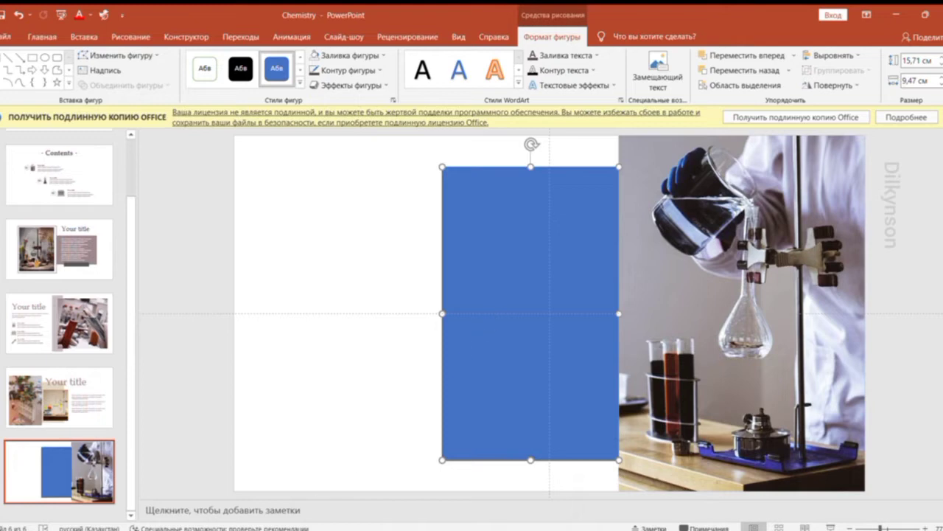
pyautogui.hotkey('ctrl', 'v')
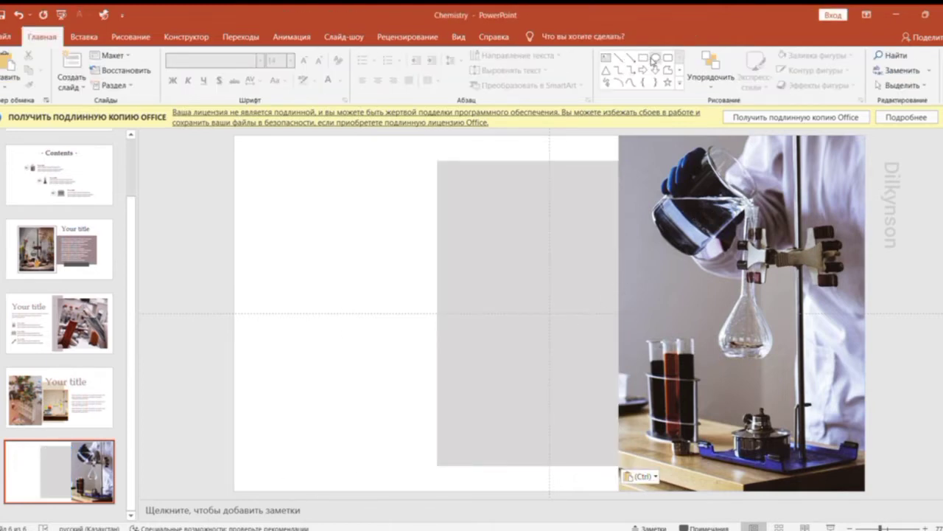
# Stack three circles in mauve, cream and tan along the photo's left edge
pyautogui.click(655, 56)
pyautogui.moveTo(345, 233); pyautogui.dragTo(376, 263)
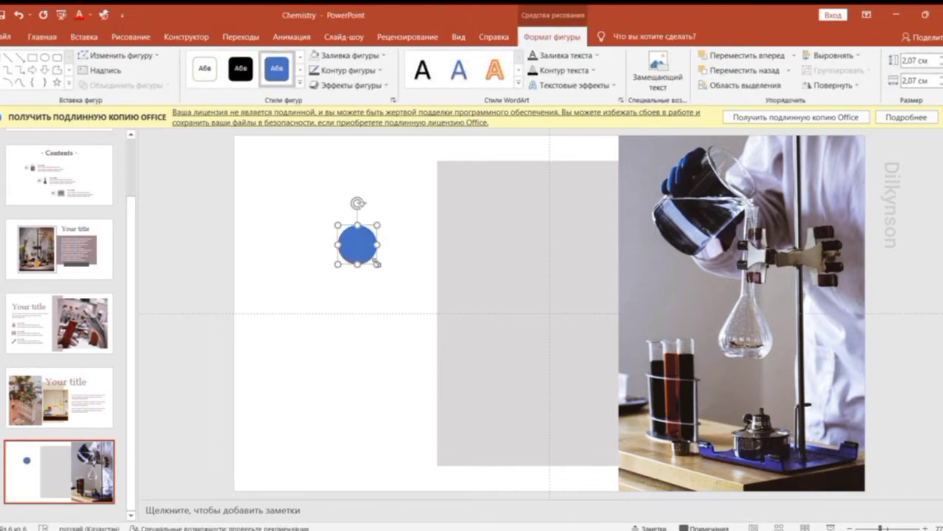
pyautogui.moveTo(377, 263)
pyautogui.mouseDown()
pyautogui.moveTo(388, 275)
pyautogui.moveTo(631, 247)
pyautogui.moveTo(631, 319)
pyautogui.mouseUp()
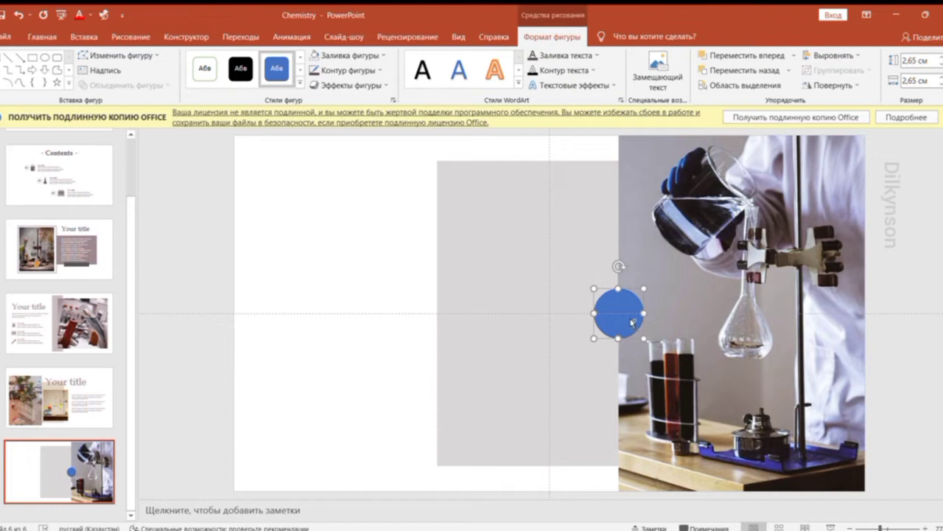
pyautogui.keyDown('ctrl'); pyautogui.moveTo(632, 322); pyautogui.dragTo(617, 230); pyautogui.keyUp('ctrl')
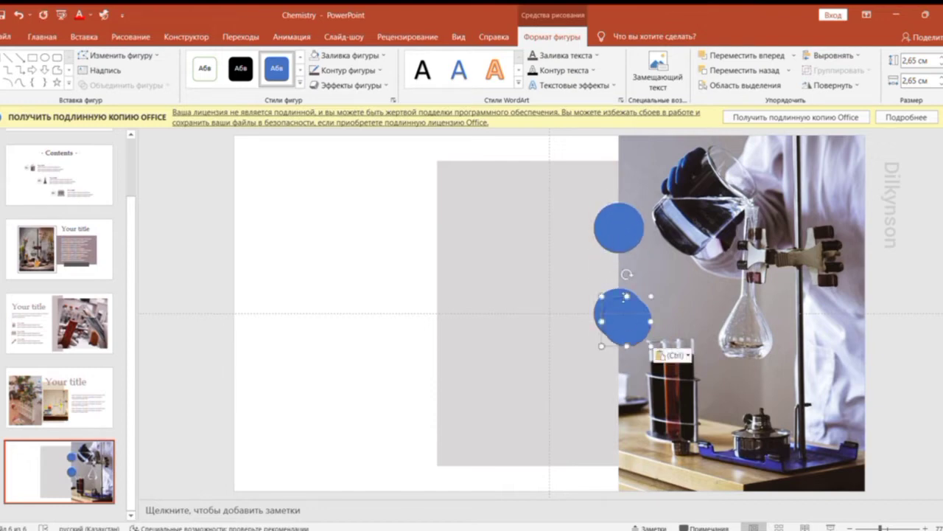
pyautogui.moveTo(619, 313)
pyautogui.keyDown('ctrl'); pyautogui.mouseDown()
pyautogui.moveTo(619, 408)
pyautogui.moveTo(618, 398)
pyautogui.mouseUp(); pyautogui.keyUp('ctrl')
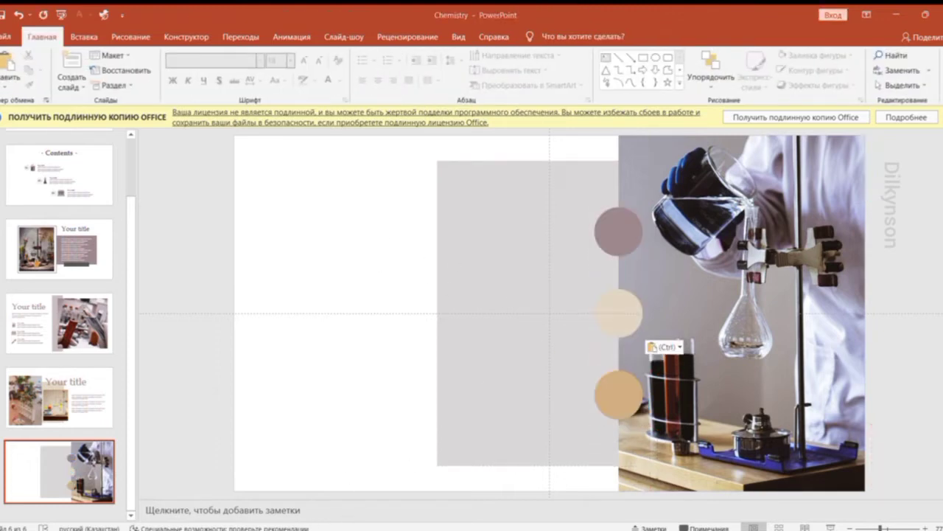
# Insert microscope, DNA and atom icons into the circles and paste 'Your title', body and three text blocks
pyautogui.click(88, 35)
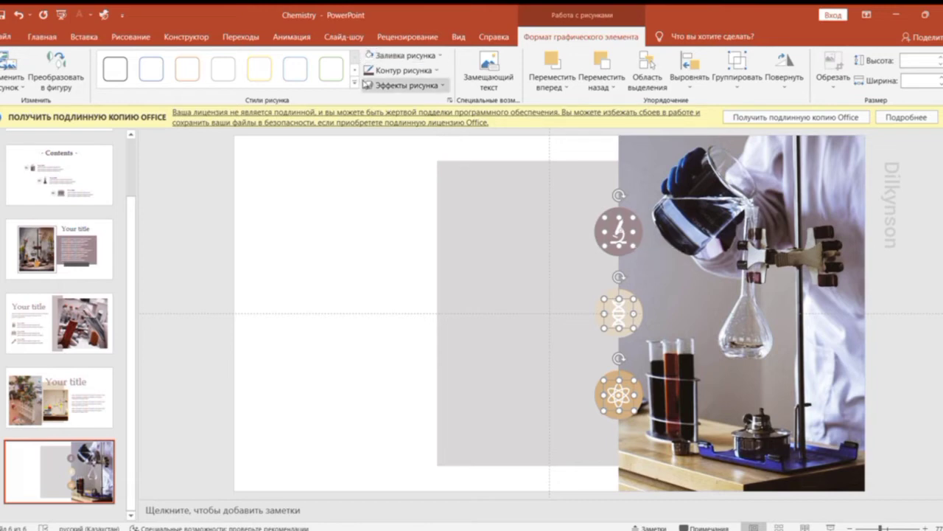
pyautogui.click(371, 184)
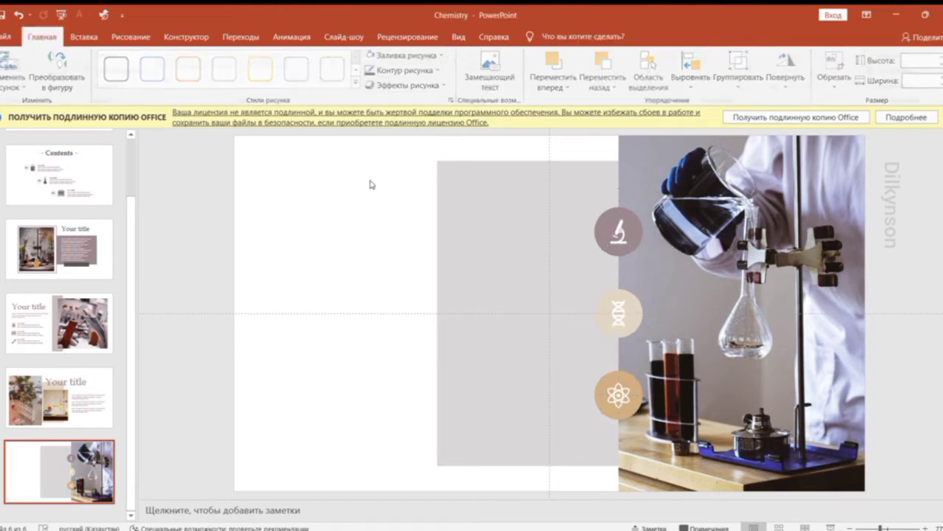
pyautogui.hotkey('ctrl', 'v')
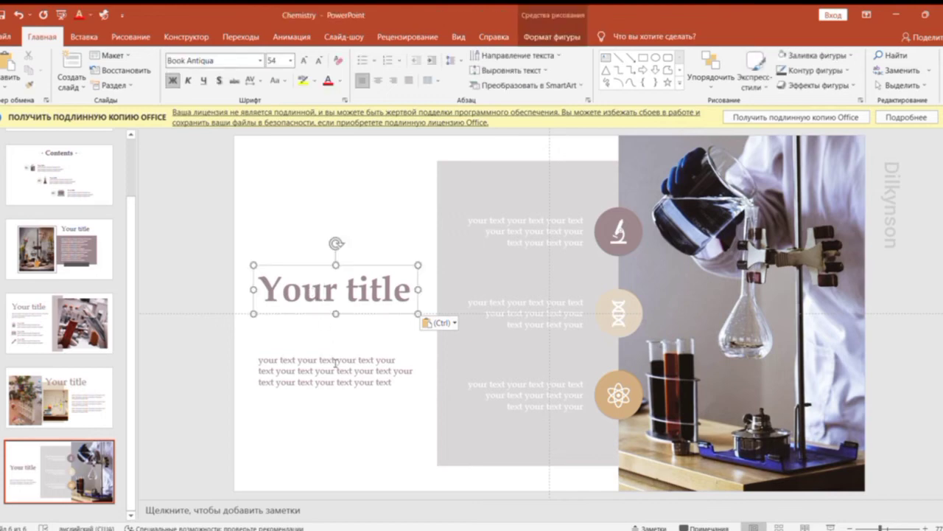
pyautogui.click(337, 381)
pyautogui.click(527, 221)
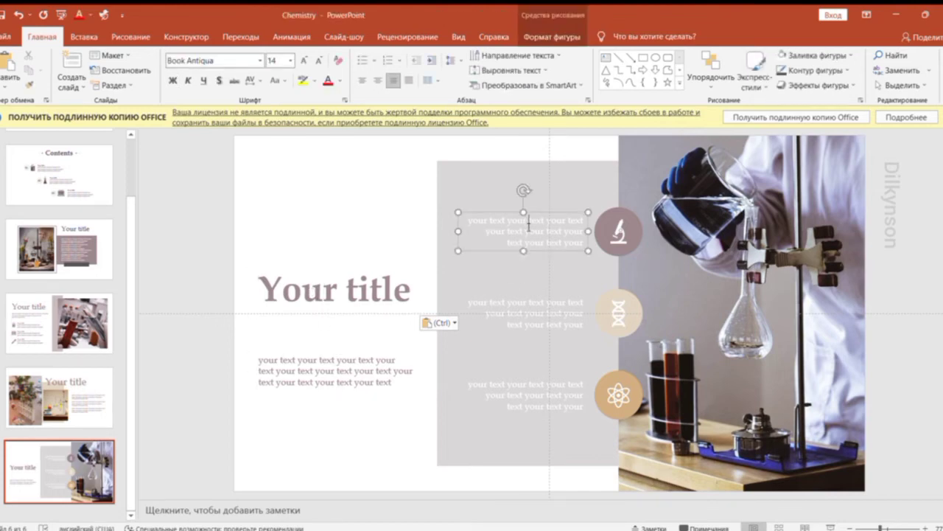
pyautogui.click(523, 322)
pyautogui.click(195, 338)
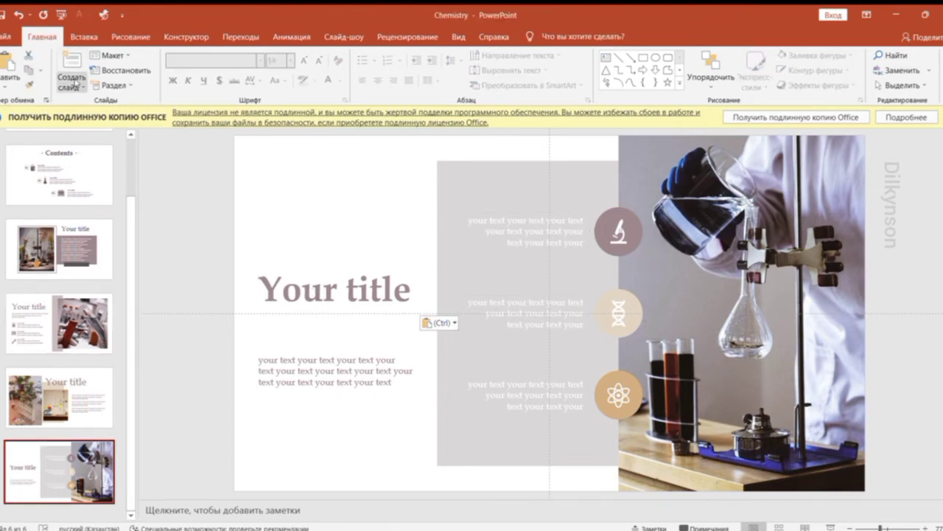
# Add a new slide, paste the periodic-table photo, and crop it to a narrow strip
pyautogui.hotkey('ctrl', 'm')
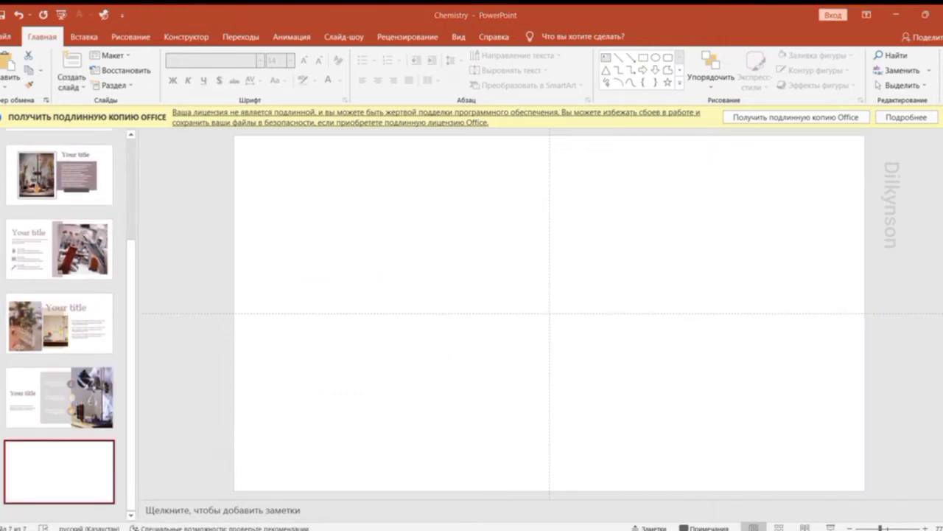
pyautogui.hotkey('ctrl', 'v')
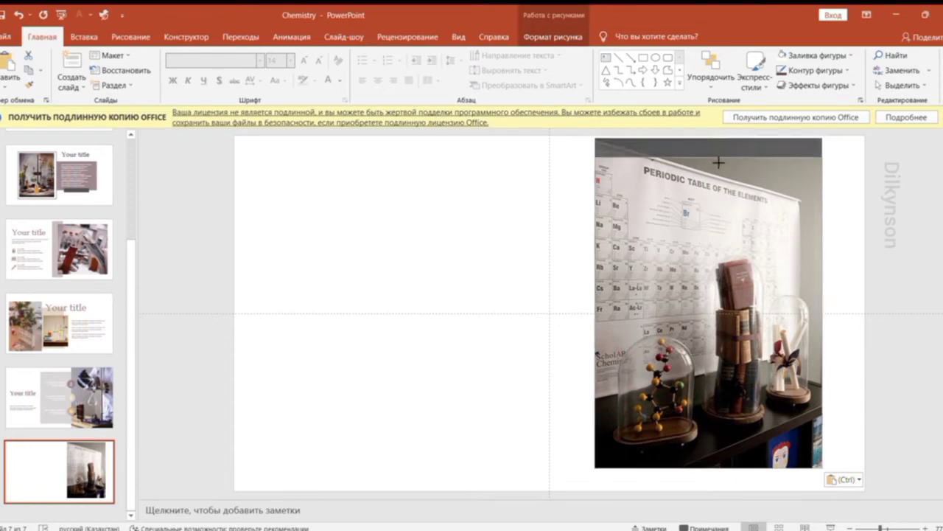
pyautogui.moveTo(707, 139); pyautogui.dragTo(709, 164)
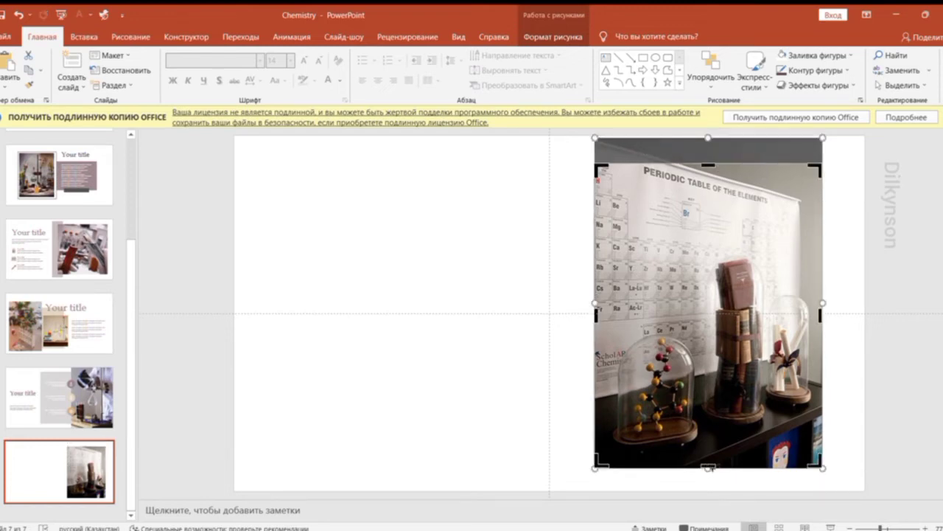
pyautogui.moveTo(709, 467); pyautogui.dragTo(709, 440)
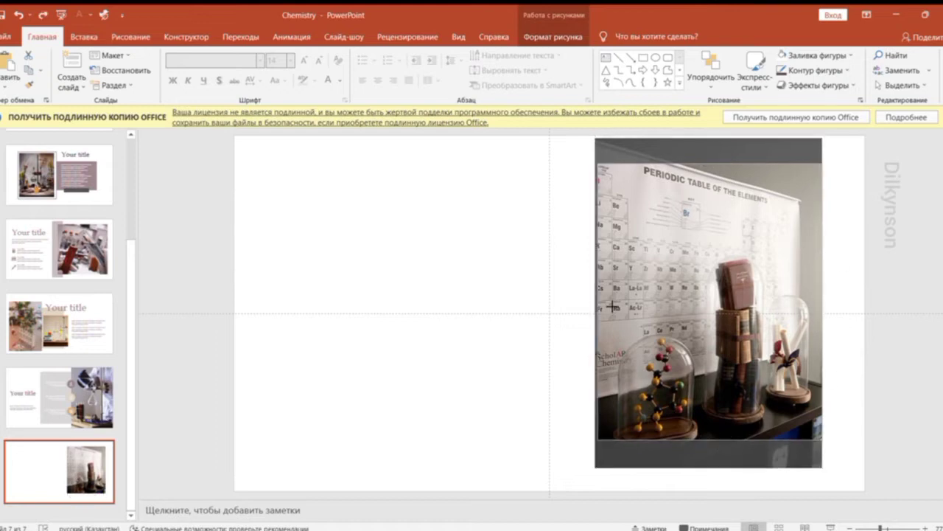
pyautogui.moveTo(612, 306)
pyautogui.mouseDown()
pyautogui.moveTo(712, 321)
pyautogui.moveTo(712, 305)
pyautogui.mouseUp()
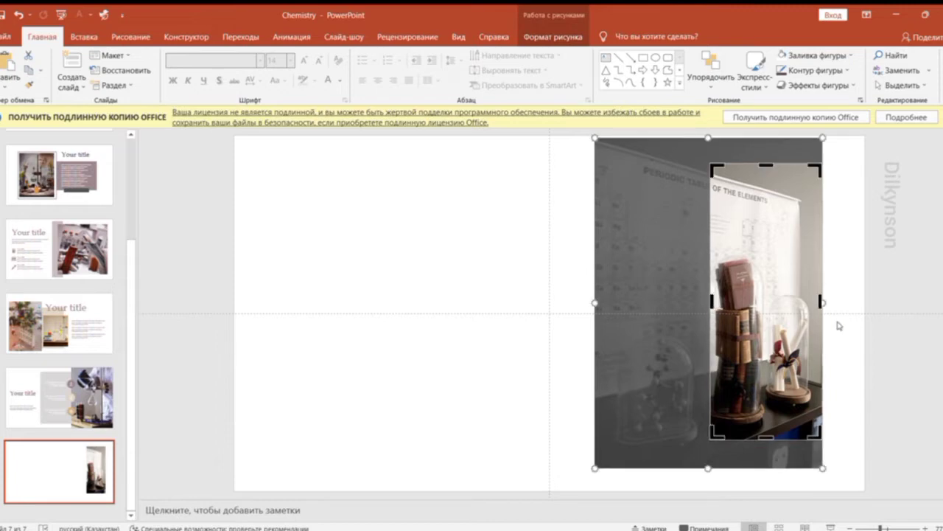
pyautogui.click(882, 287)
# Duplicate the strip, recrop the copy to show the periodic table, and butt it against the original
pyautogui.click(793, 248)
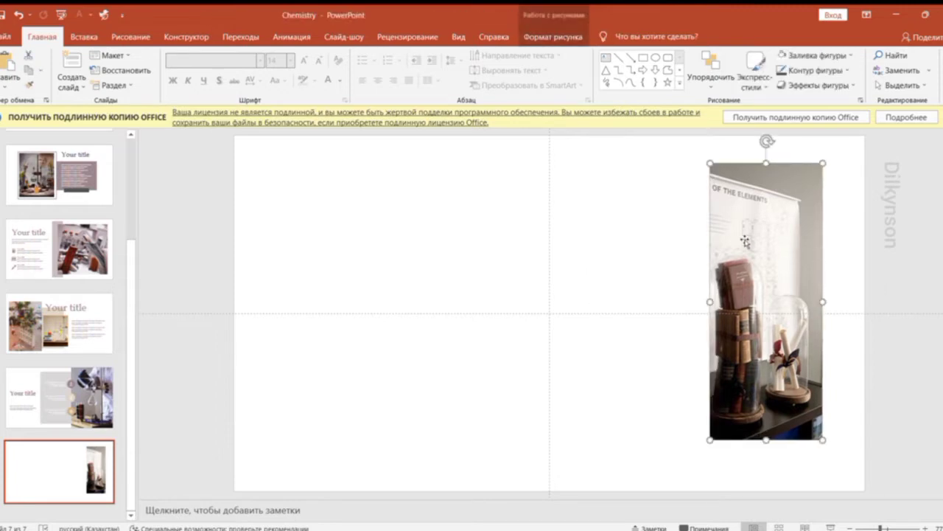
pyautogui.click(10, 66)
pyautogui.moveTo(734, 258); pyautogui.dragTo(600, 249)
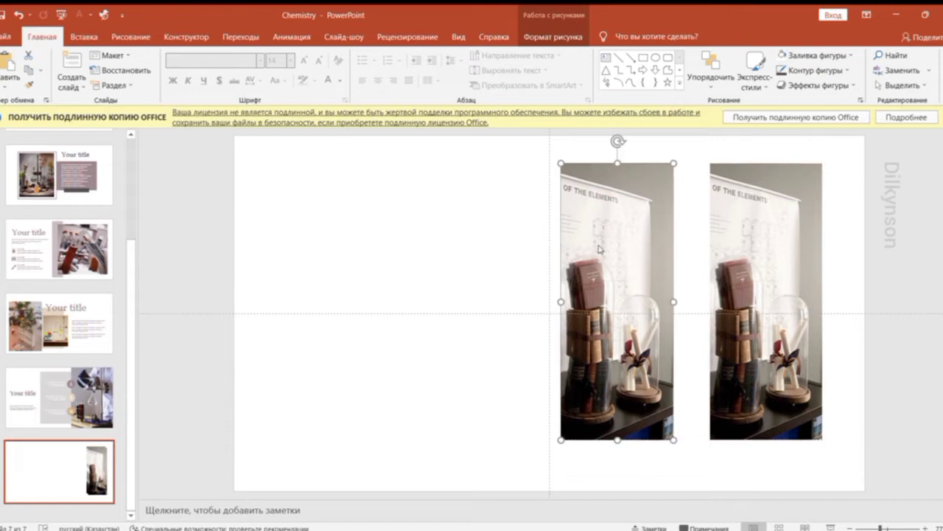
pyautogui.doubleClick(595, 254)
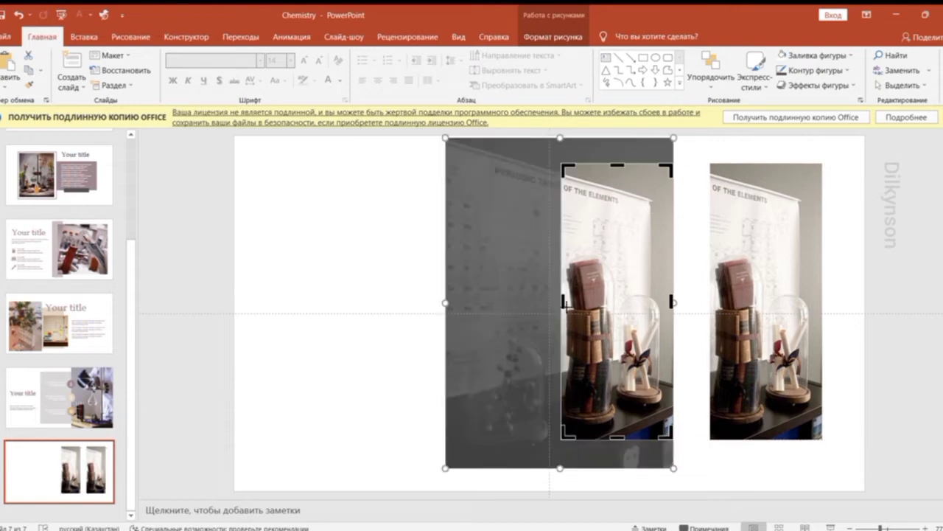
pyautogui.moveTo(564, 302); pyautogui.dragTo(448, 301)
pyautogui.moveTo(673, 306)
pyautogui.mouseDown()
pyautogui.moveTo(557, 319)
pyautogui.moveTo(675, 302)
pyautogui.mouseUp()
pyautogui.click(681, 241)
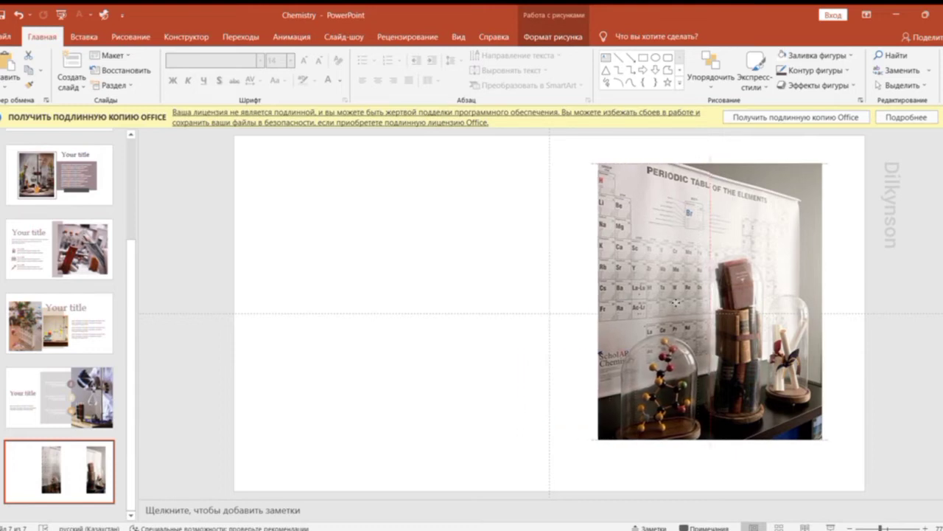
pyautogui.click(860, 364)
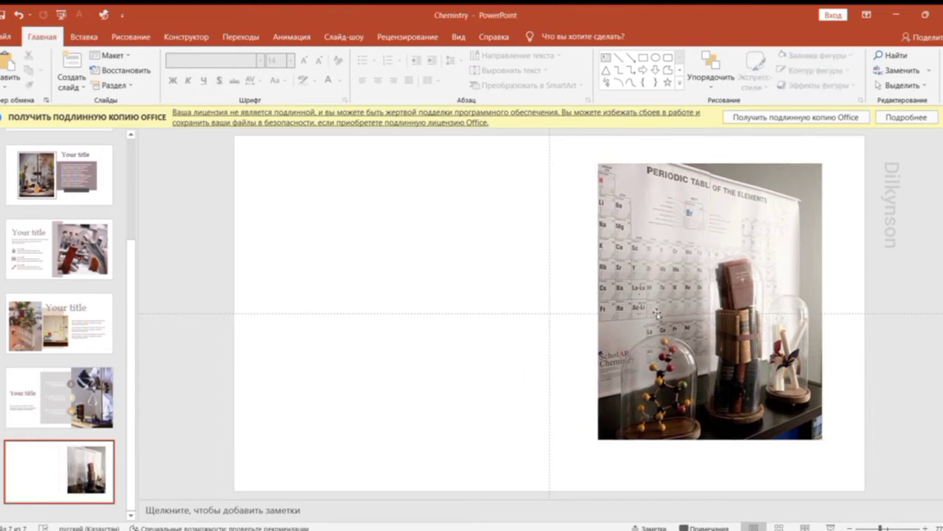
# Offset the two photo strips, shifting the left one lower and the right one slightly right
pyautogui.moveTo(657, 314); pyautogui.dragTo(643, 316)
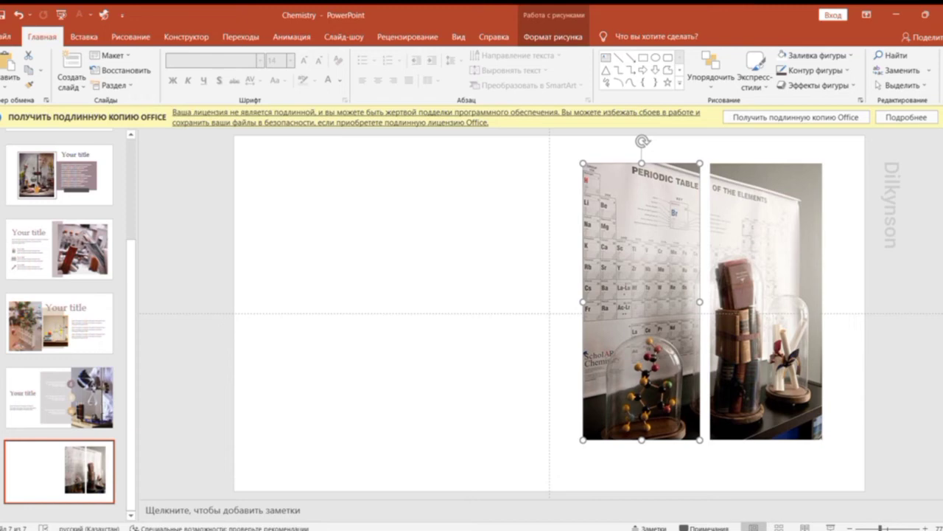
pyautogui.click(769, 252)
pyautogui.moveTo(775, 272); pyautogui.dragTo(777, 269)
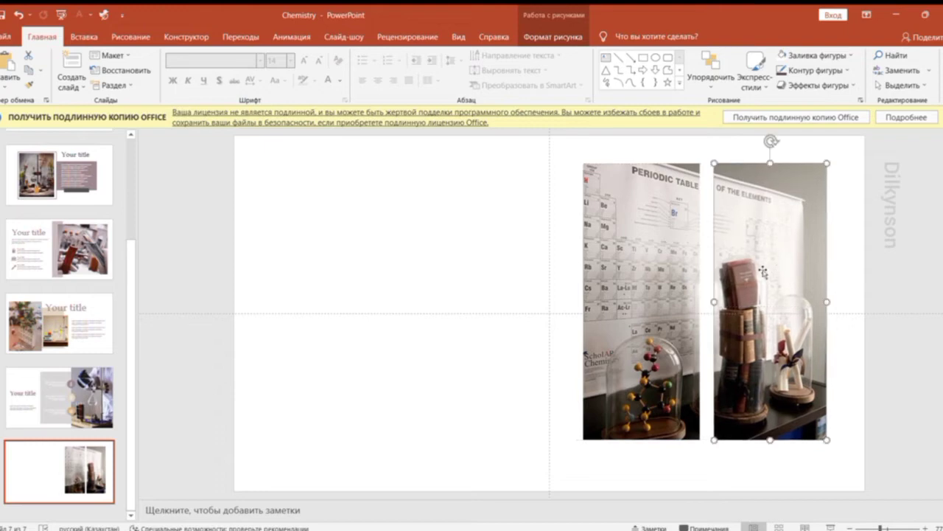
pyautogui.moveTo(668, 272); pyautogui.dragTo(672, 294)
pyautogui.click(487, 342)
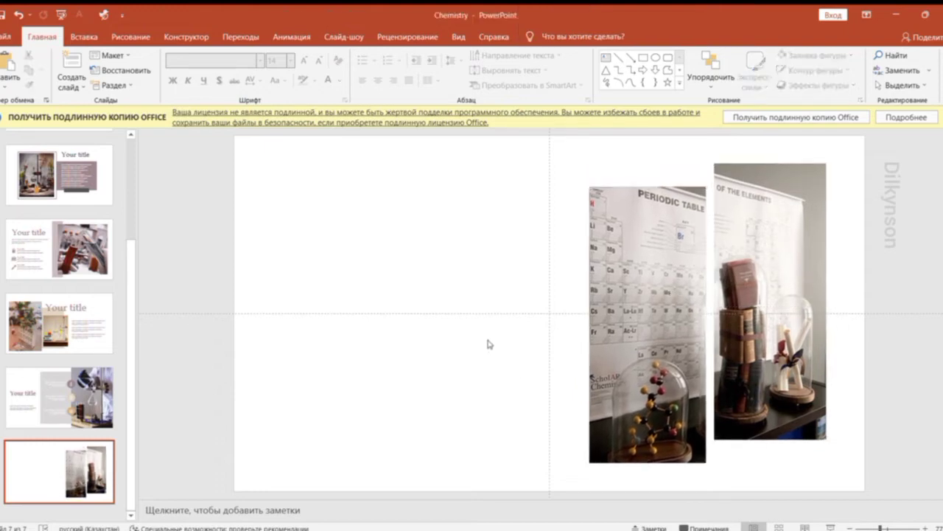
# Add the grey square with the beaker icon above the photos
pyautogui.click(643, 57)
pyautogui.moveTo(688, 163)
pyautogui.mouseDown()
pyautogui.moveTo(735, 213)
pyautogui.moveTo(733, 202)
pyautogui.mouseUp()
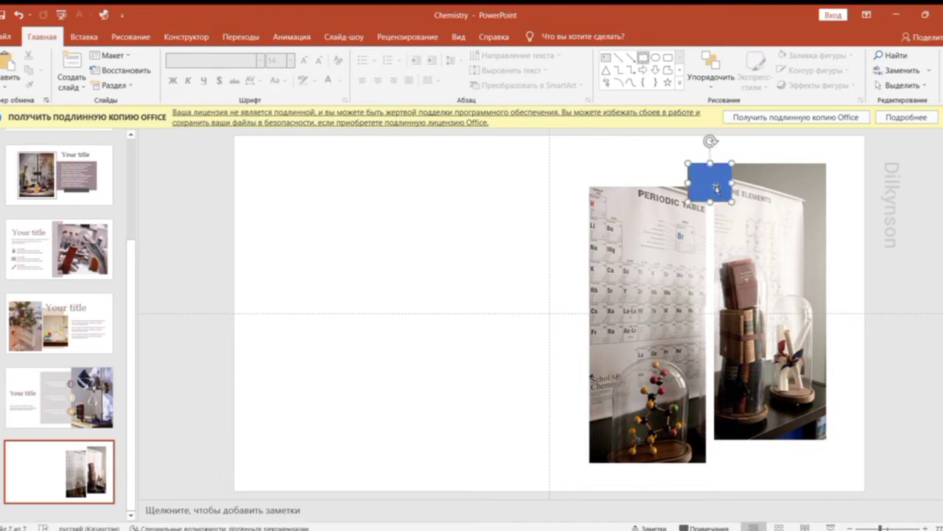
pyautogui.hotkey('ctrl', 'v')
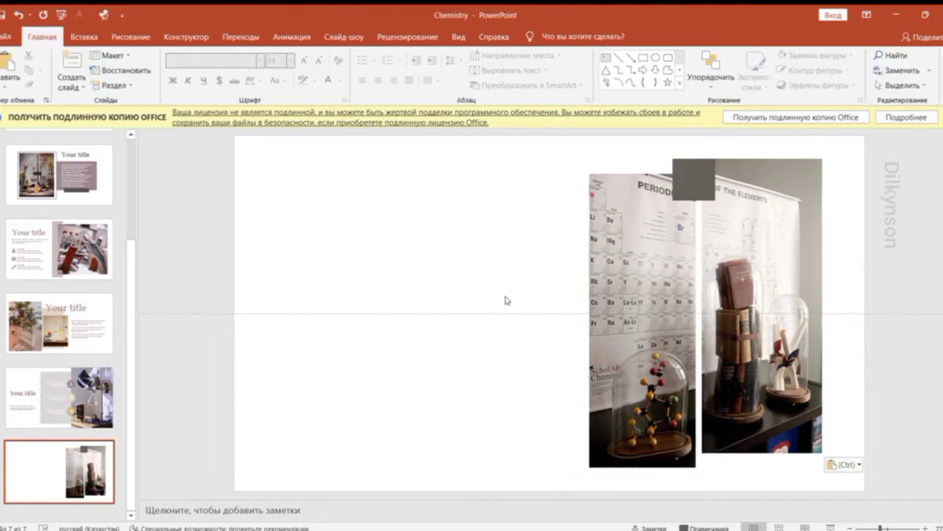
pyautogui.hotkey('ctrl', 'v')
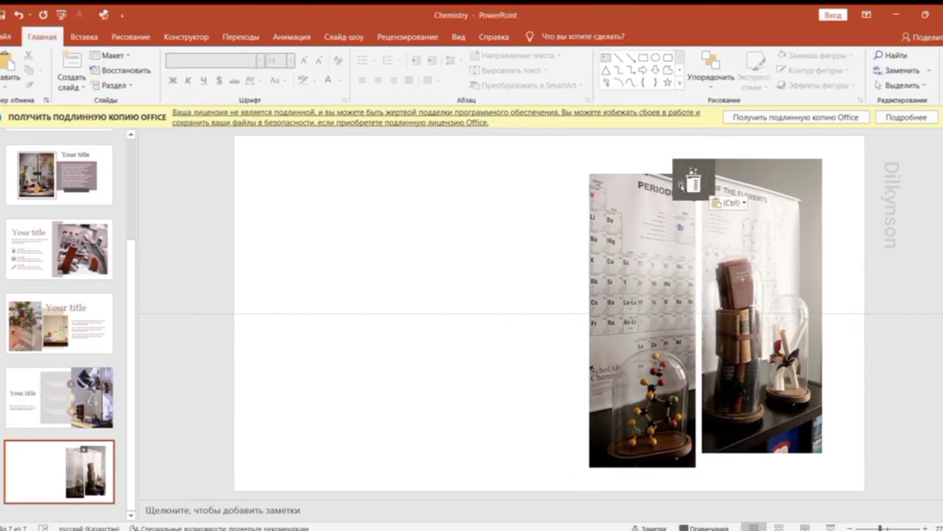
# Paste the beige rectangle at bottom right and send it behind the photo strips
pyautogui.click(84, 36)
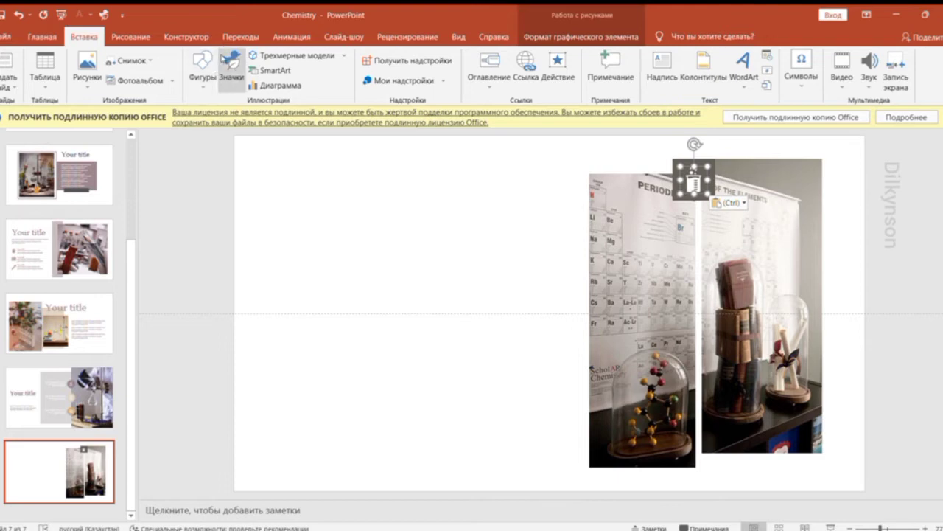
pyautogui.click(42, 36)
pyautogui.hotkey('ctrl', 'v')
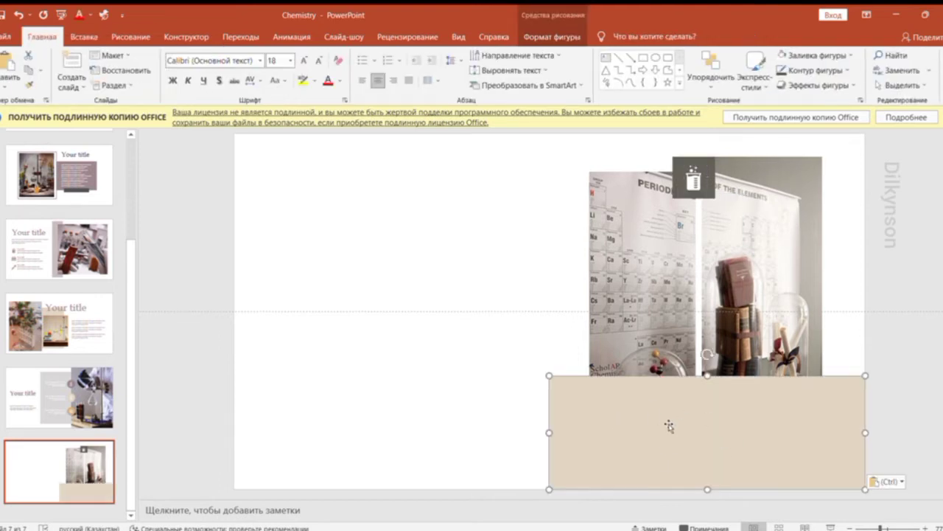
pyautogui.click(553, 36)
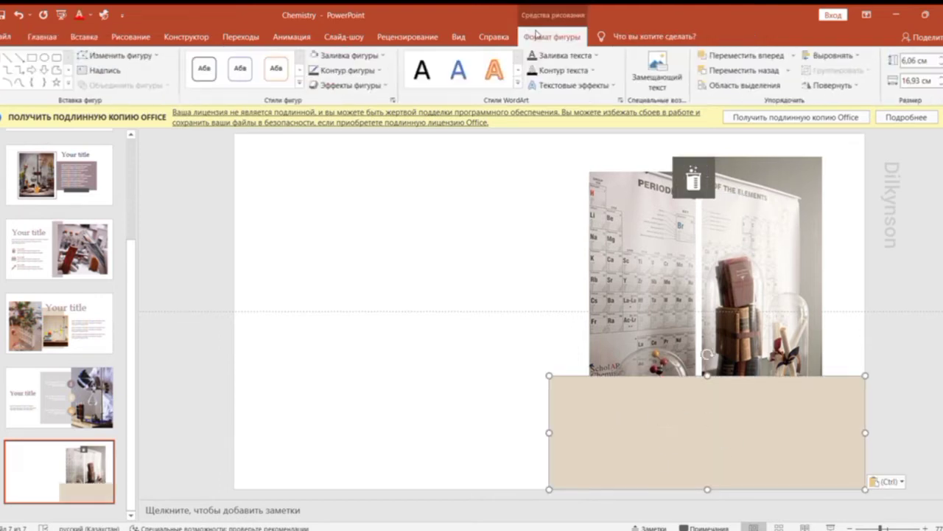
pyautogui.click(765, 69)
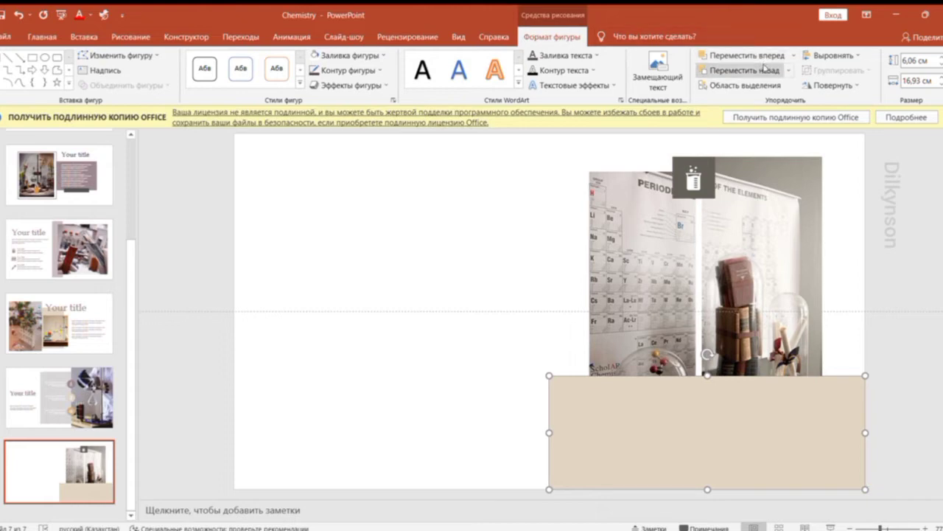
pyautogui.click(766, 69)
pyautogui.click(888, 297)
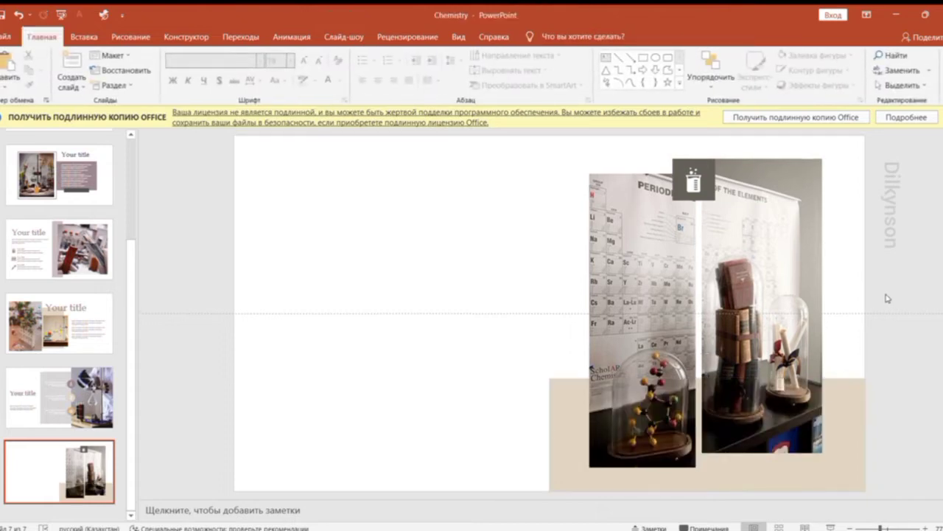
# Paste the 'Your title' heading and three body-text paragraphs on the left
pyautogui.hotkey('ctrl', 'v')
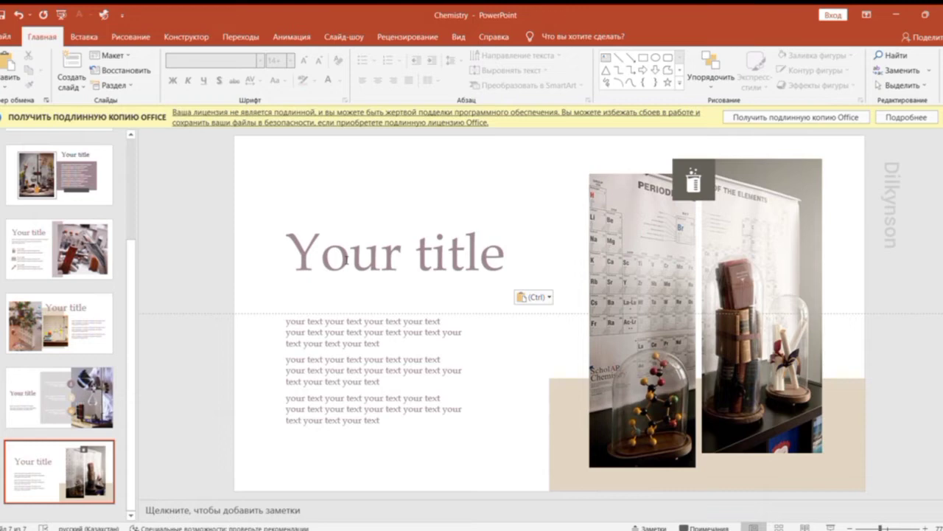
pyautogui.click(346, 259)
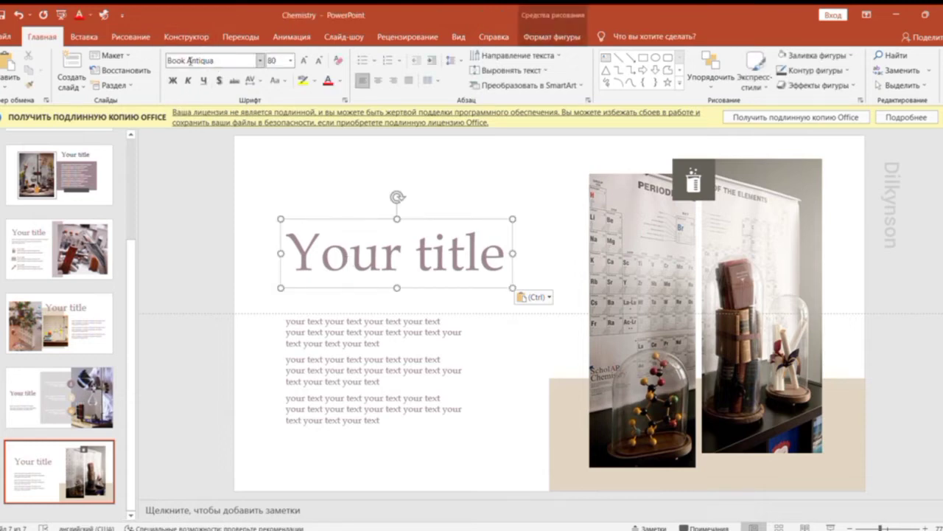
pyautogui.click(325, 323)
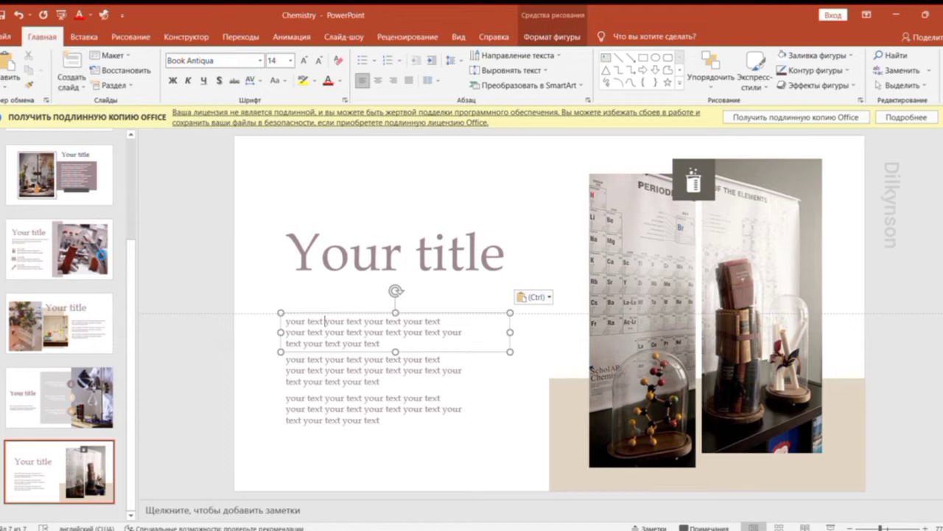
# Add slide 8 with the two lab photos and a pale grey-blue rectangle beside the first photo
pyautogui.hotkey('ctrl', 'm')
pyautogui.hotkey('ctrl', 'v')
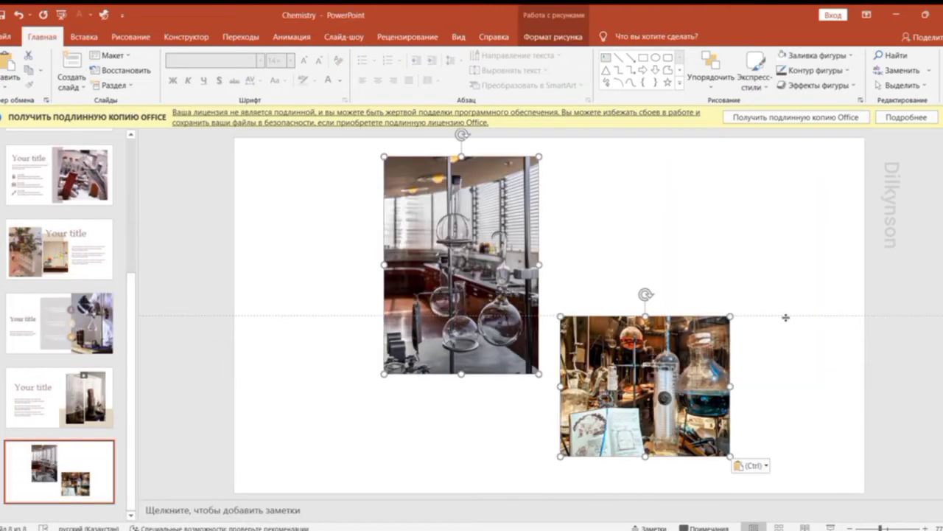
pyautogui.click(280, 501)
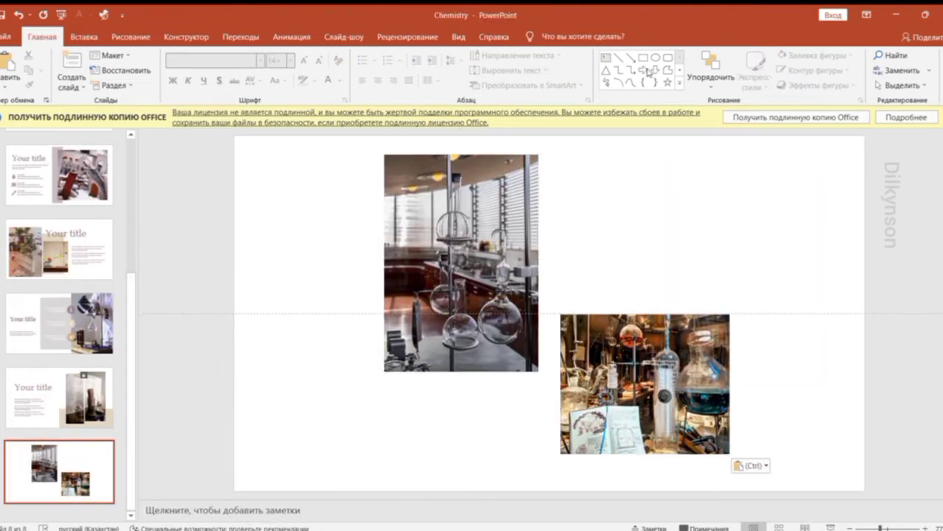
pyautogui.click(642, 57)
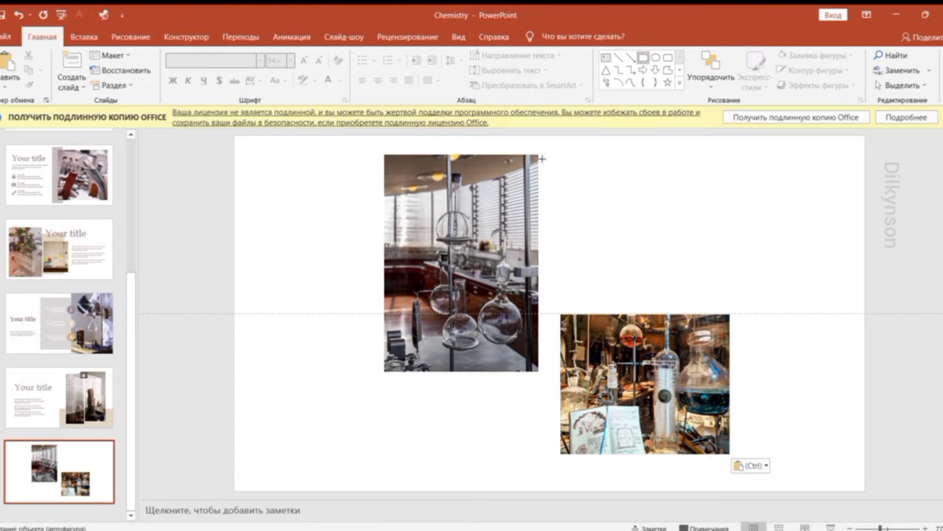
pyautogui.moveTo(542, 159); pyautogui.dragTo(713, 300)
pyautogui.moveTo(710, 301); pyautogui.dragTo(710, 301)
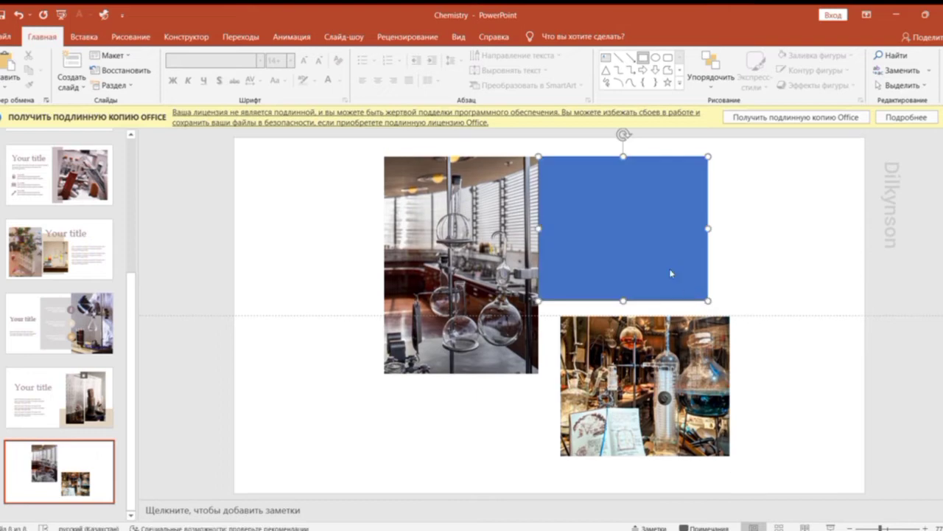
pyautogui.moveTo(606, 193); pyautogui.dragTo(606, 193)
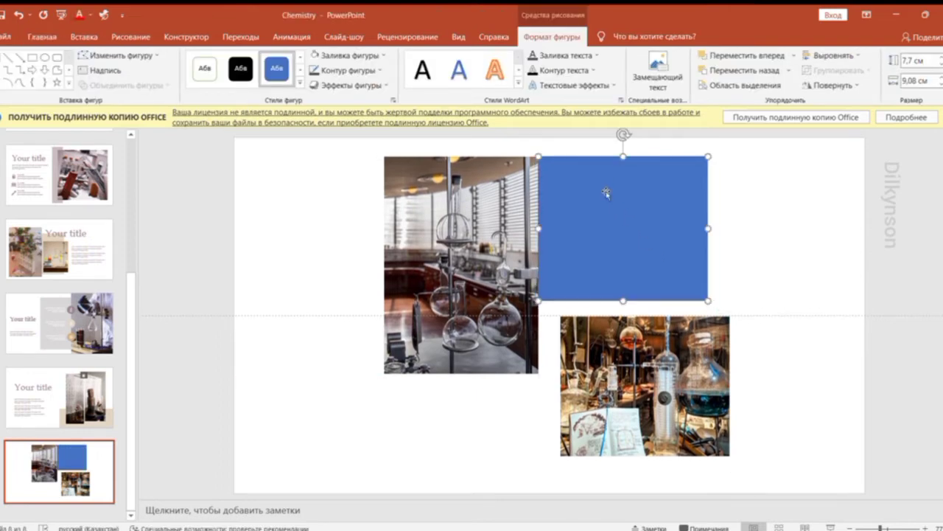
pyautogui.click(785, 249)
# Paste the grey shape and draw a dark grey bar below the tall lab photo
pyautogui.hotkey('ctrl', 'v')
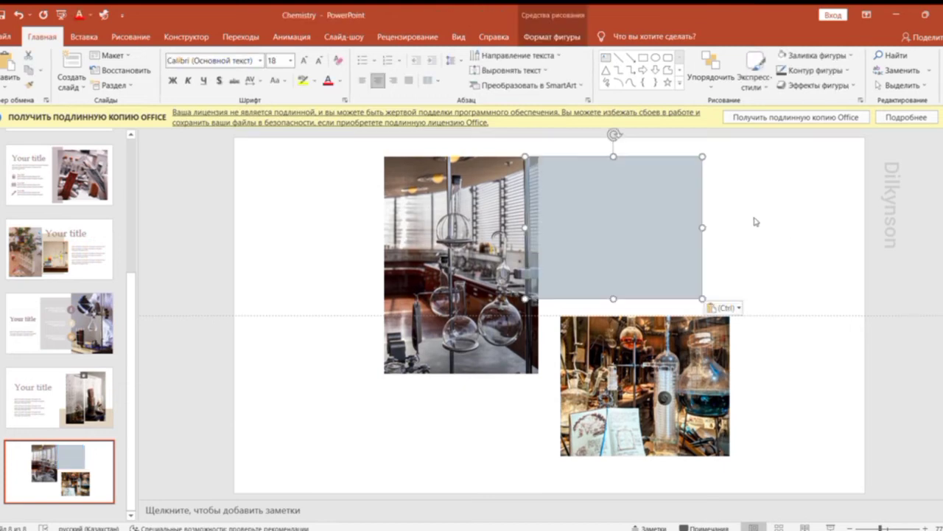
pyautogui.click(647, 57)
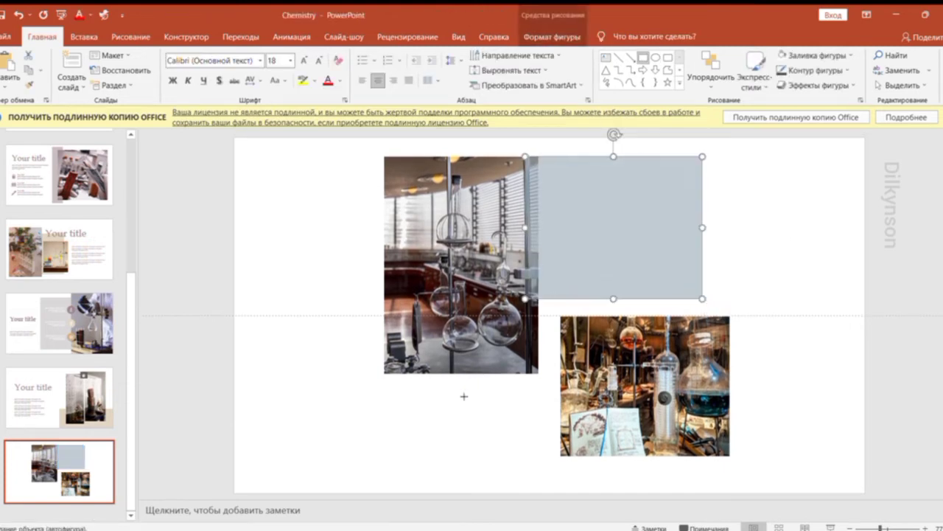
pyautogui.moveTo(460, 385)
pyautogui.mouseDown()
pyautogui.moveTo(595, 435)
pyautogui.moveTo(564, 424)
pyautogui.mouseUp()
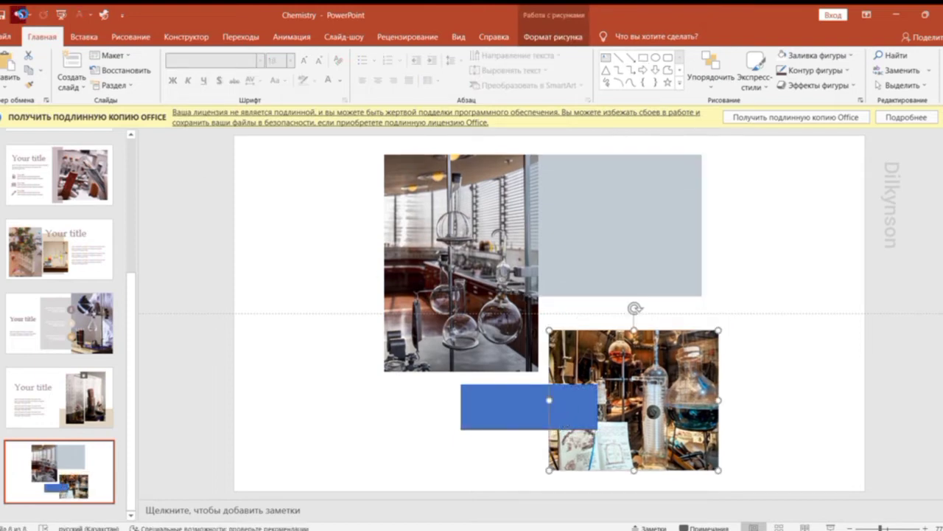
pyautogui.click(18, 14)
pyautogui.click(505, 412)
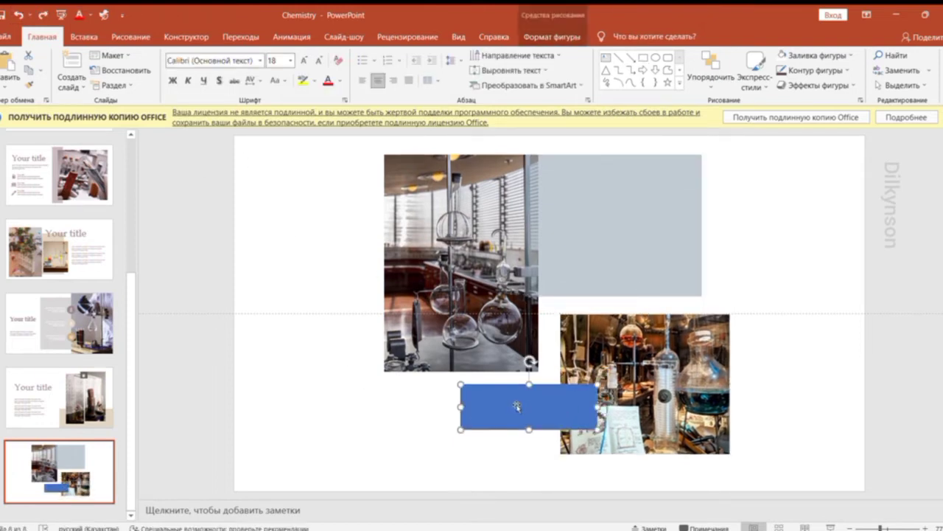
pyautogui.moveTo(488, 412); pyautogui.dragTo(477, 410)
pyautogui.click(764, 347)
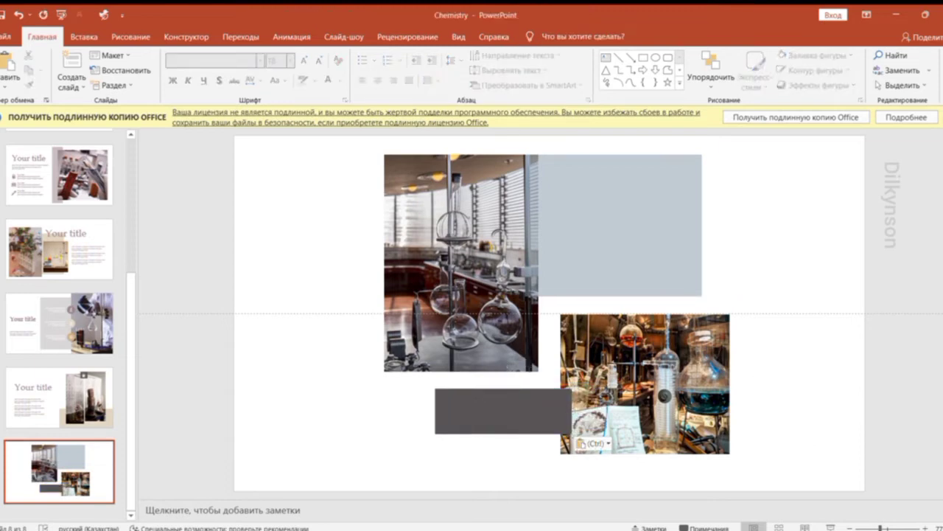
# Paste the vertical 'Your title' heading and body text onto slide 8, then apply the Transform transition
pyautogui.hotkey('ctrl', 'v')
pyautogui.click(337, 275)
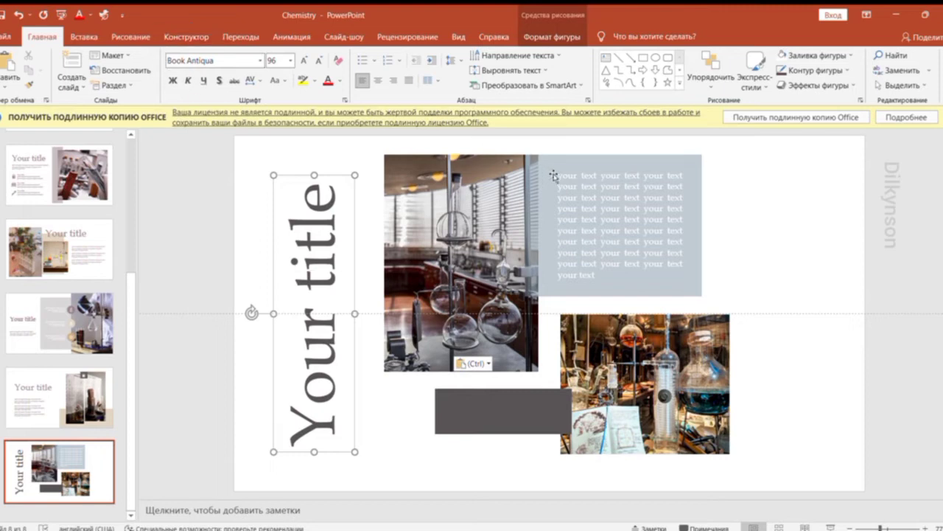
pyautogui.click(594, 207)
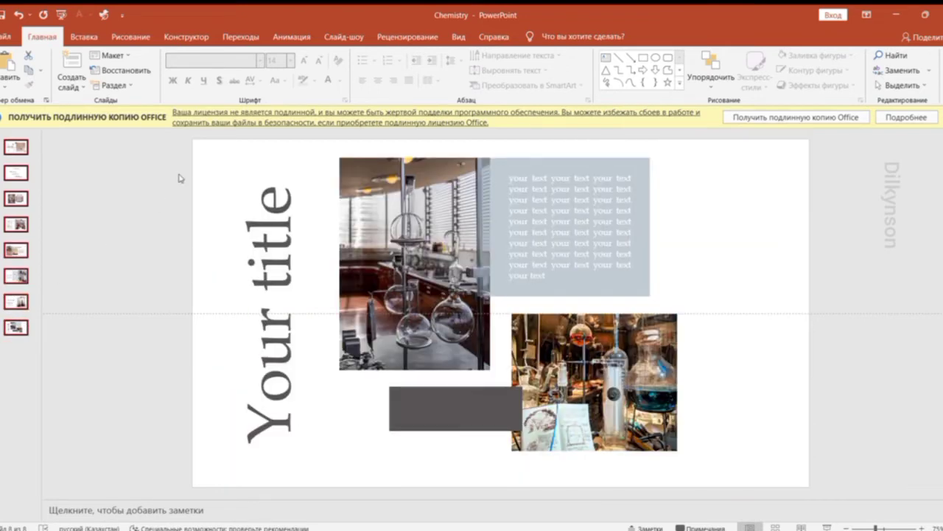
pyautogui.click(241, 36)
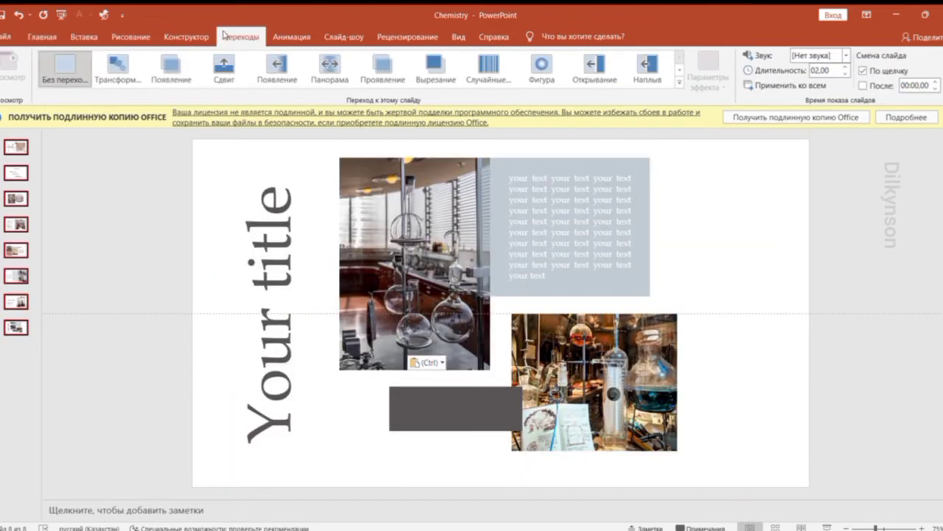
pyautogui.click(120, 72)
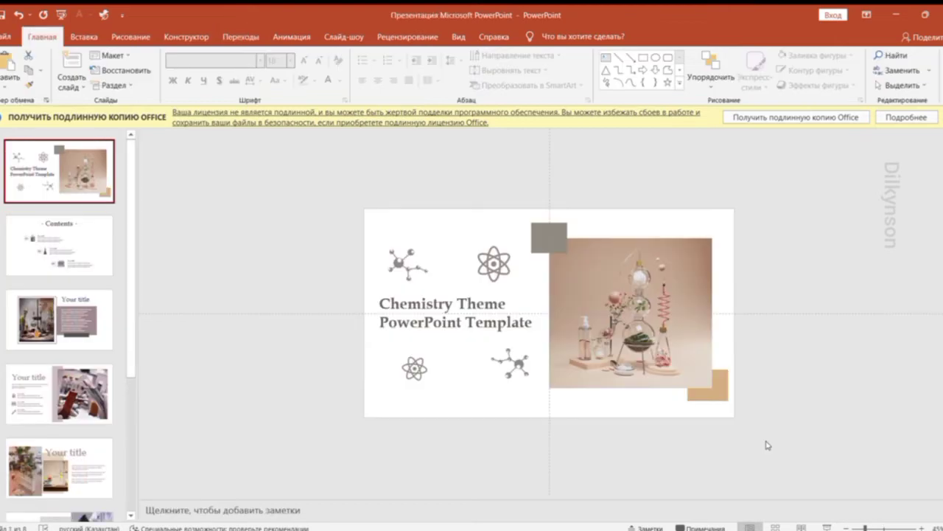
# Copy all title-slide objects onto the Contents slide and move them up above it
pyautogui.moveTo(769, 445); pyautogui.dragTo(308, 196)
pyautogui.click(59, 245)
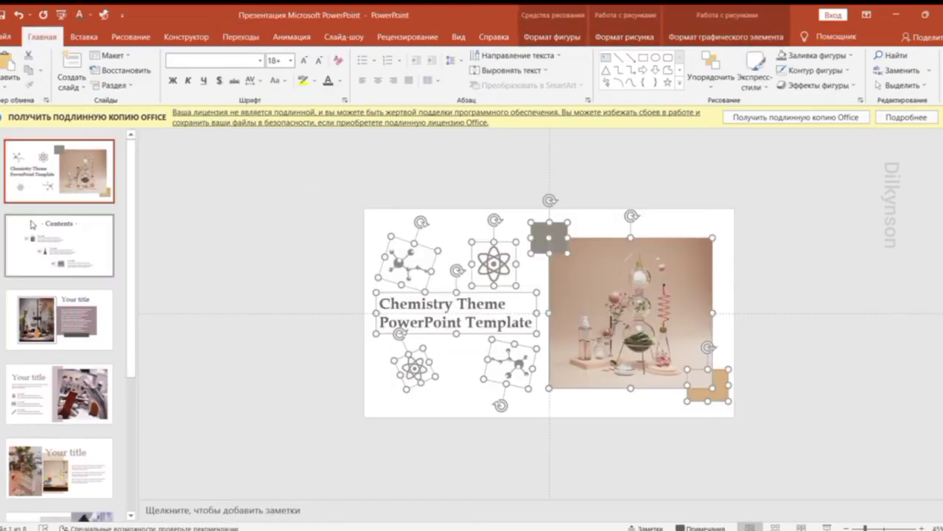
pyautogui.hotkey('ctrl', 'v')
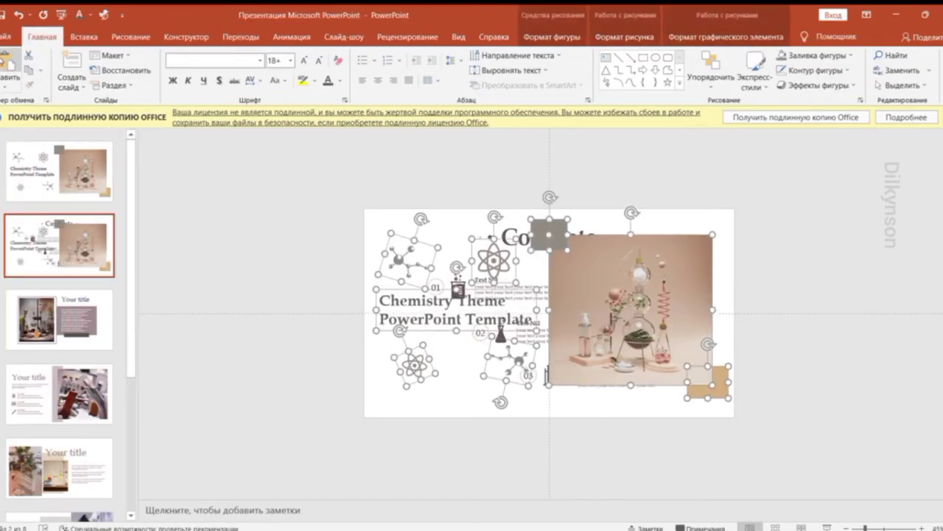
pyautogui.press('Up')
pyautogui.press('Up')
pyautogui.press('Up')
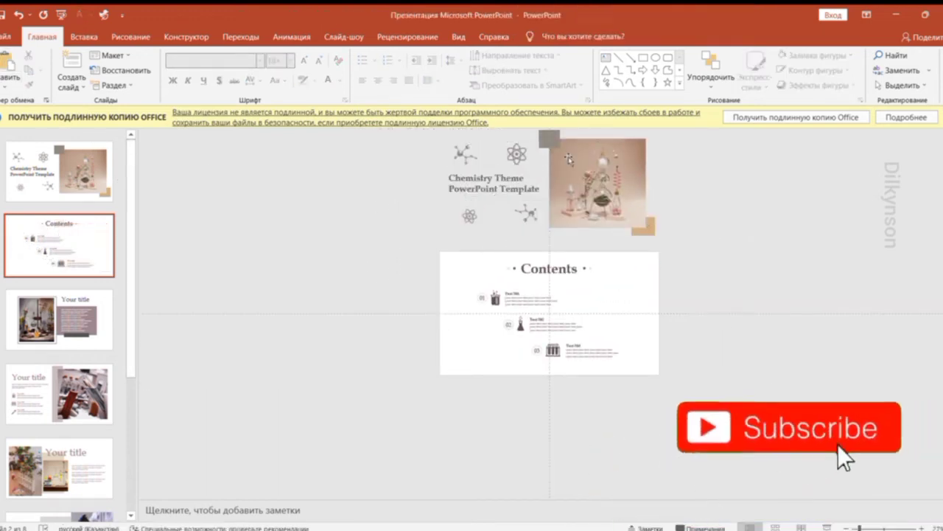
# Nudge the pasted tan square upward and rotate the atom icon
pyautogui.click(610, 262)
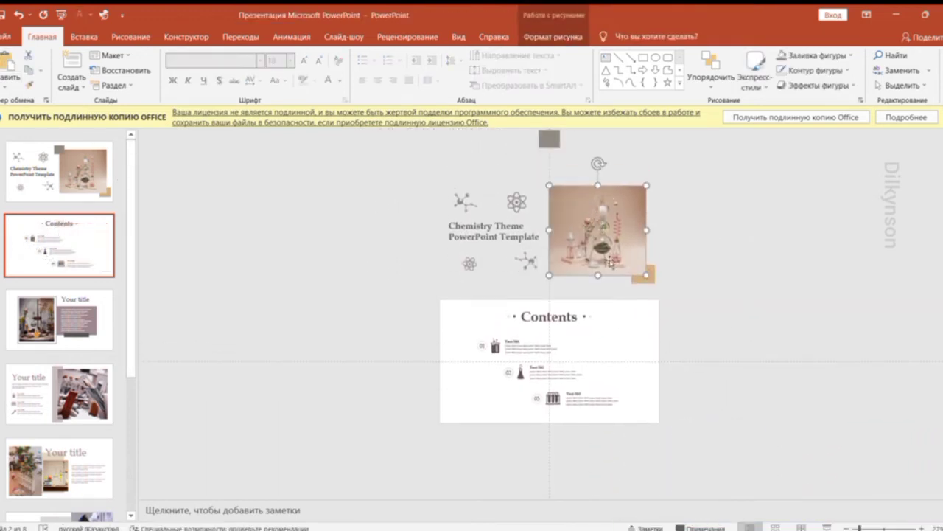
pyautogui.click(647, 278)
pyautogui.press('Up')
pyautogui.press('Up')
pyautogui.press('Up')
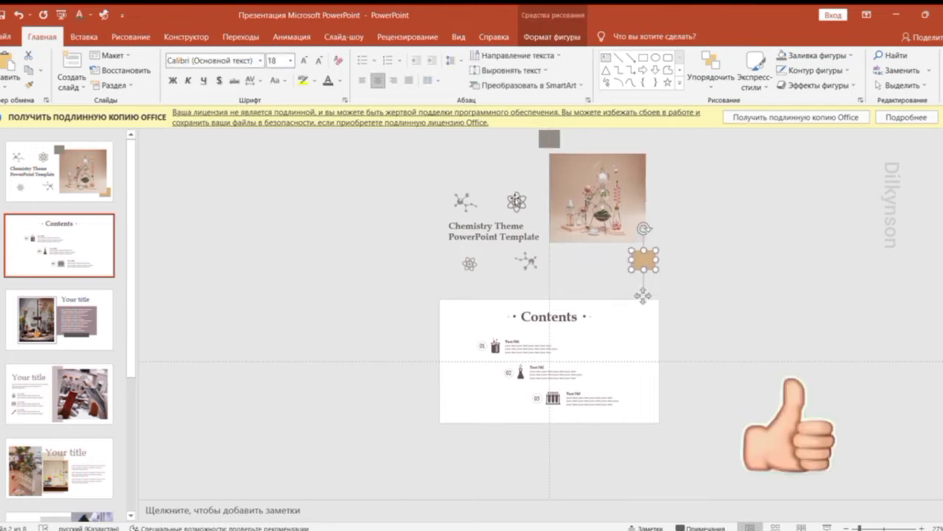
pyautogui.click(517, 201)
pyautogui.moveTo(518, 165); pyautogui.dragTo(517, 236)
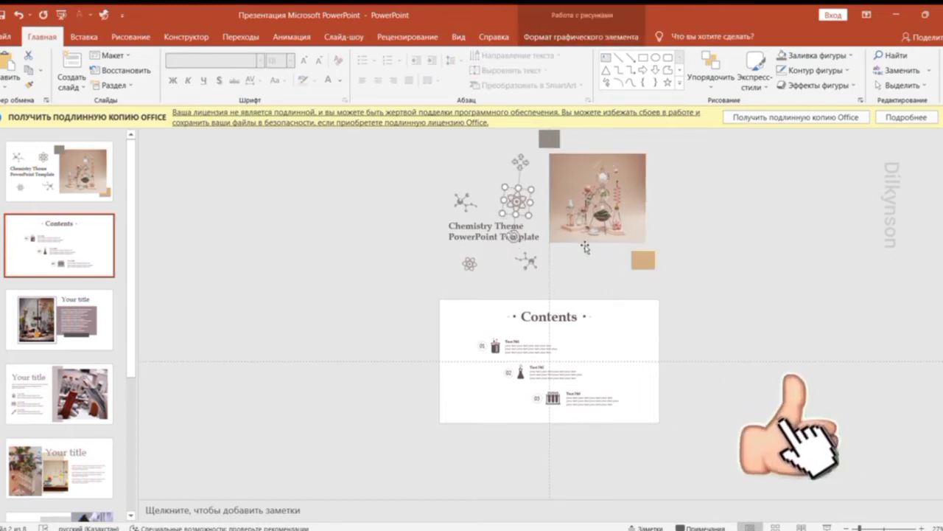
pyautogui.scroll(1, 463, 233)
pyautogui.scroll(-1, 463, 234)
# Raise the pasted title text and rearrange the small molecule icons beneath it
pyautogui.click(464, 200)
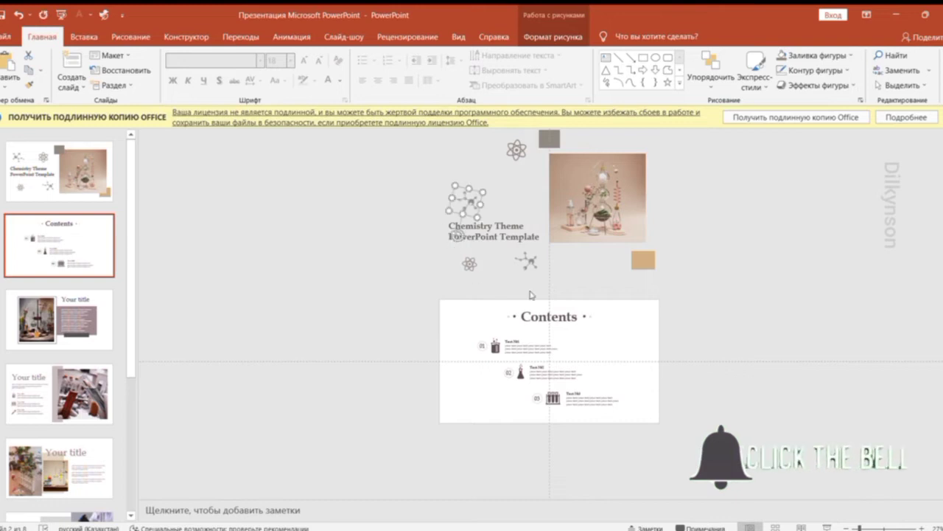
pyautogui.click(453, 230)
pyautogui.press('Up')
pyautogui.press('Up')
pyautogui.press('Up')
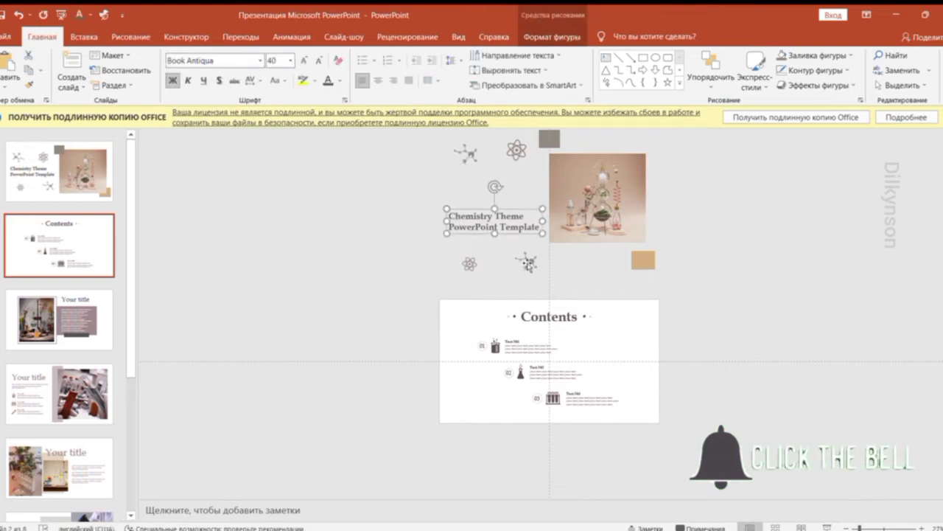
pyautogui.click(526, 262)
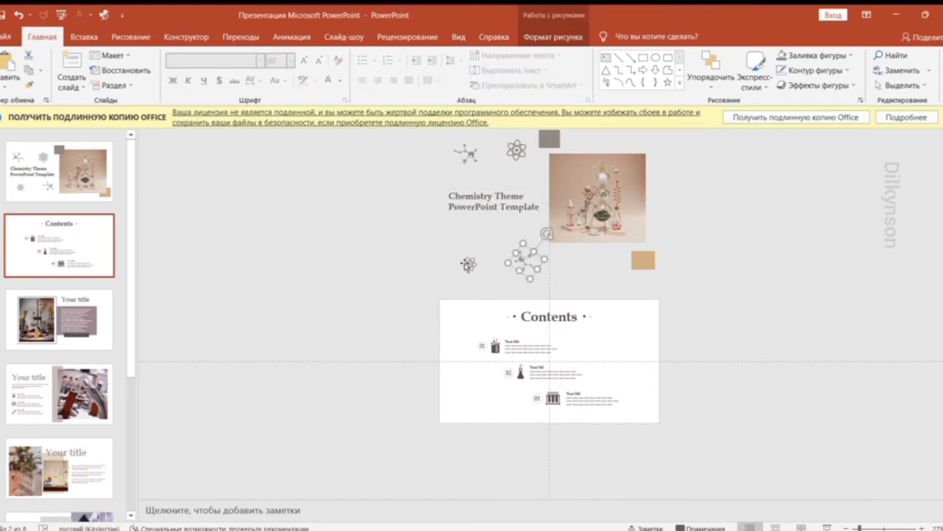
pyautogui.moveTo(485, 268); pyautogui.dragTo(490, 287)
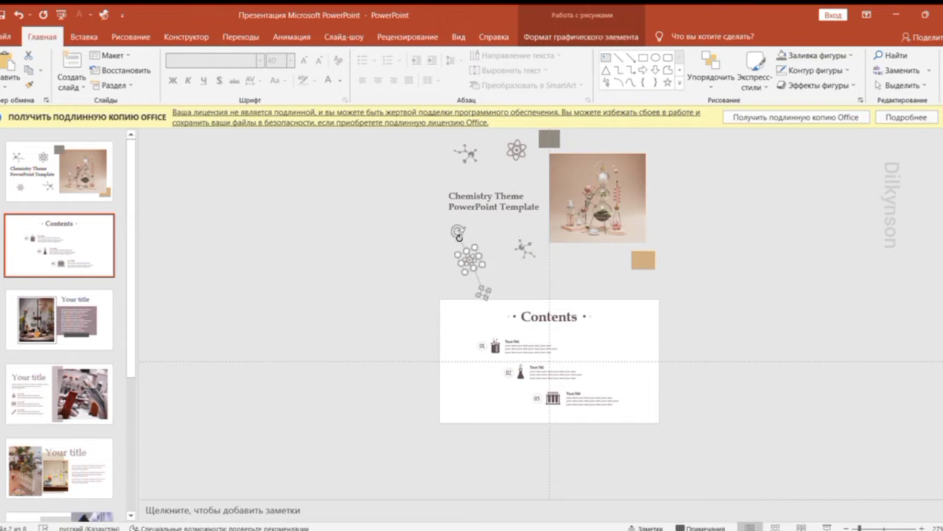
pyautogui.moveTo(457, 234); pyautogui.dragTo(457, 214)
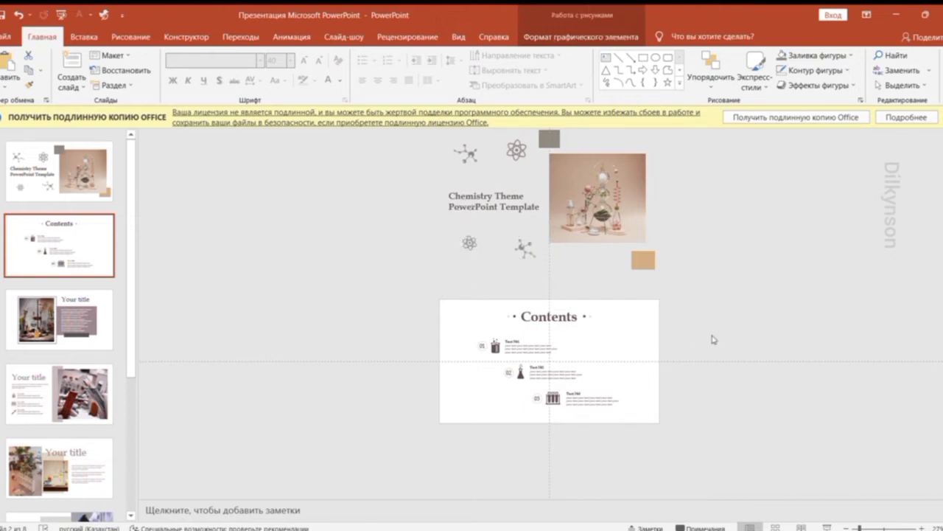
pyautogui.click(549, 316)
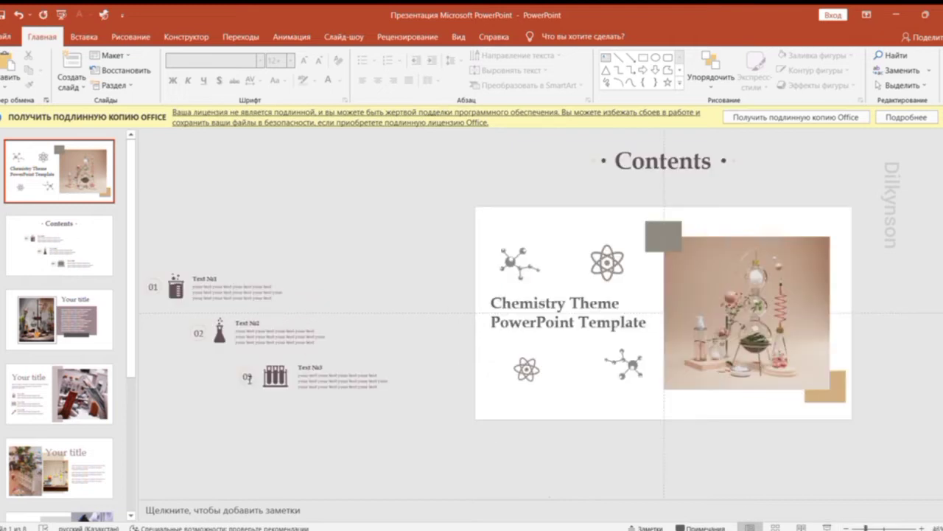
# Shift the 03 circle and Text №3 block left on the title slide
pyautogui.click(248, 378)
pyautogui.moveTo(248, 378); pyautogui.dragTo(188, 378)
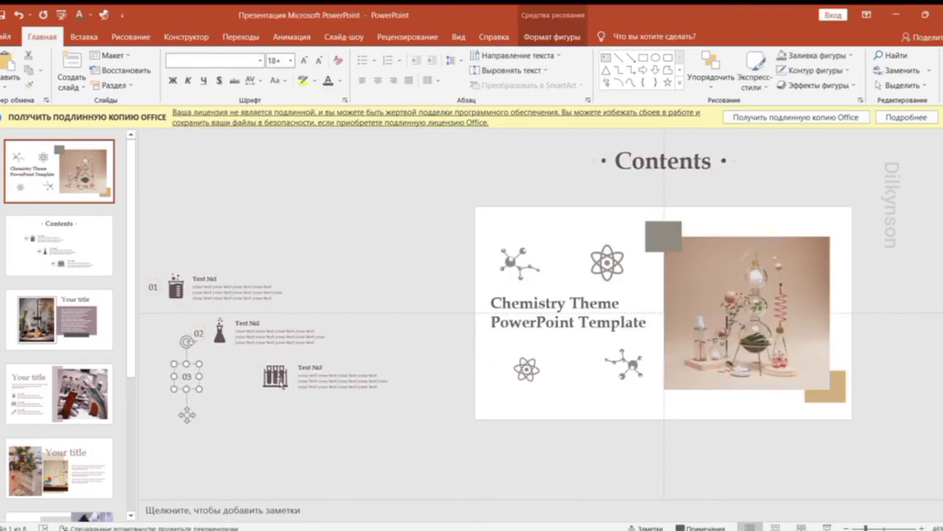
pyautogui.moveTo(416, 417); pyautogui.dragTo(292, 369)
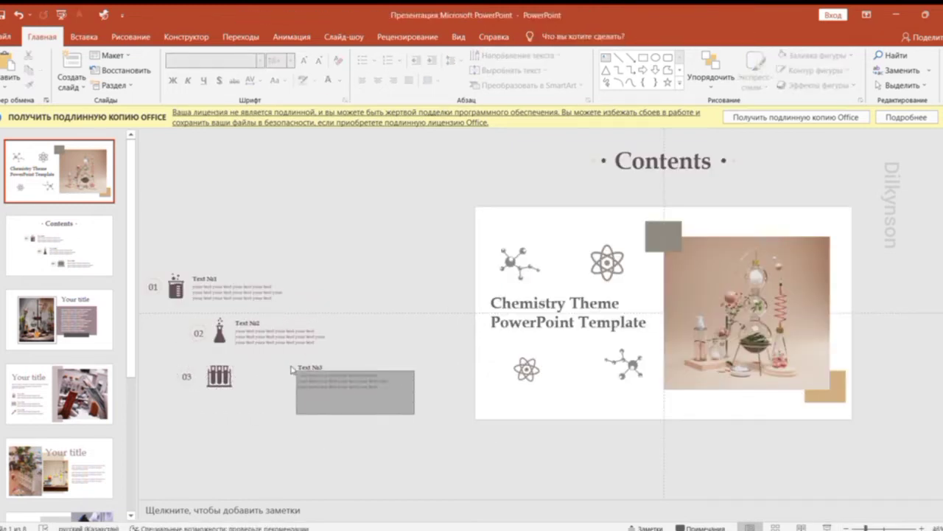
pyautogui.moveTo(356, 391); pyautogui.dragTo(315, 390)
pyautogui.click(341, 343)
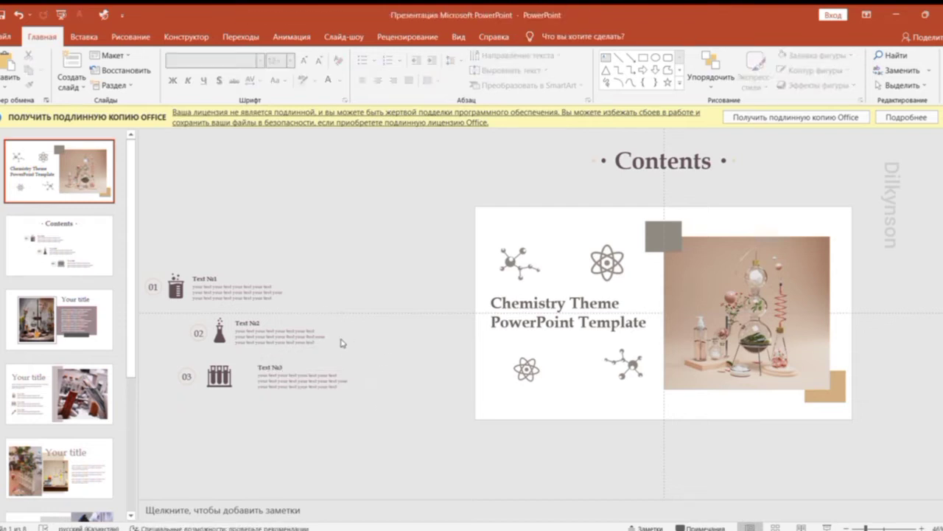
# Shift the 02 circle, flask icon and Text №2 block left
pyautogui.click(210, 335)
pyautogui.moveTo(309, 351); pyautogui.dragTo(286, 350)
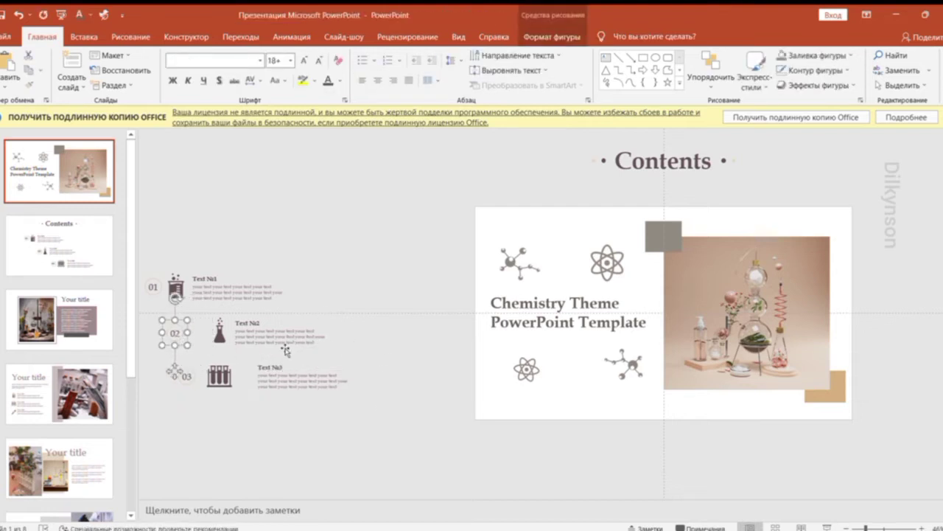
pyautogui.click(234, 333)
pyautogui.press('Left')
pyautogui.press('Left')
pyautogui.press('Left')
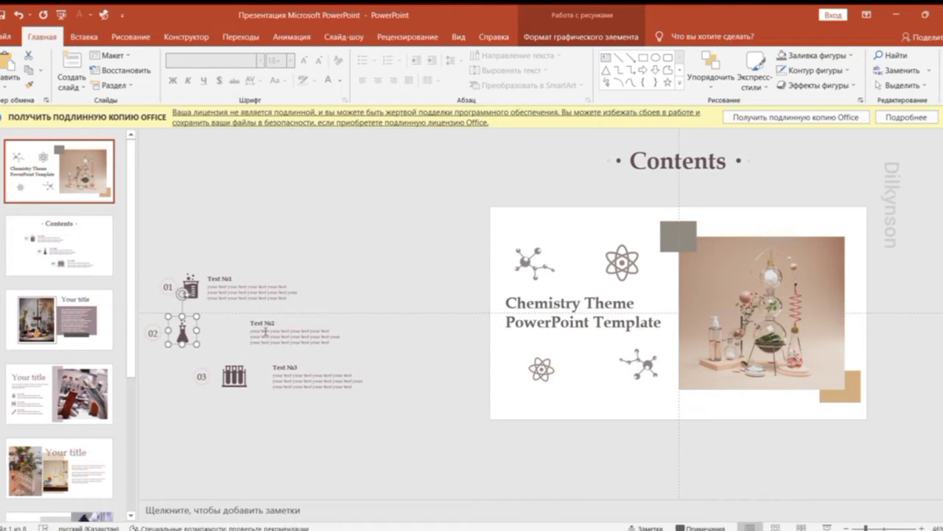
pyautogui.moveTo(360, 351); pyautogui.dragTo(229, 316)
pyautogui.press('Left')
pyautogui.press('Left')
# Shift the 01 circle and Text №1 left, nudge the beaker icon right, then bring up Contents slide transitions
pyautogui.press('Left')
pyautogui.press('Left')
pyautogui.press('Left')
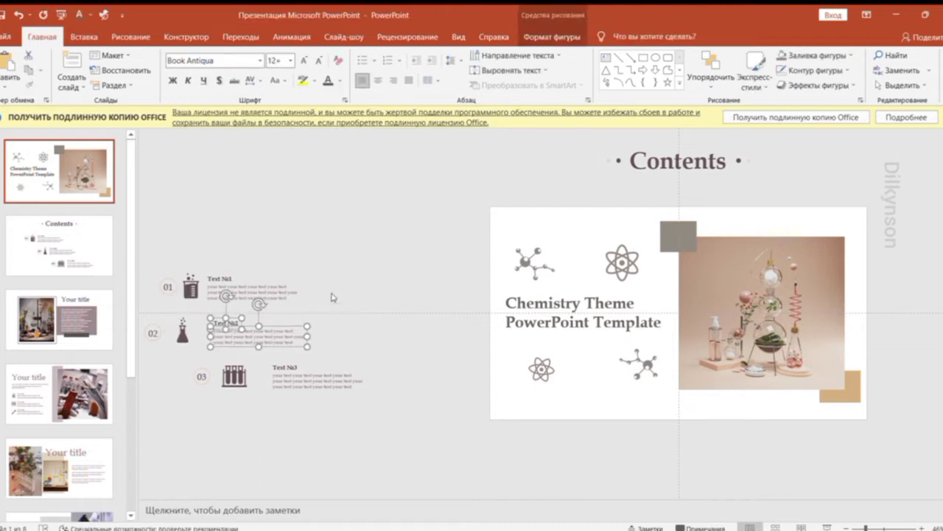
pyautogui.click(169, 286)
pyautogui.press('Left')
pyautogui.press('Left')
pyautogui.press('Left')
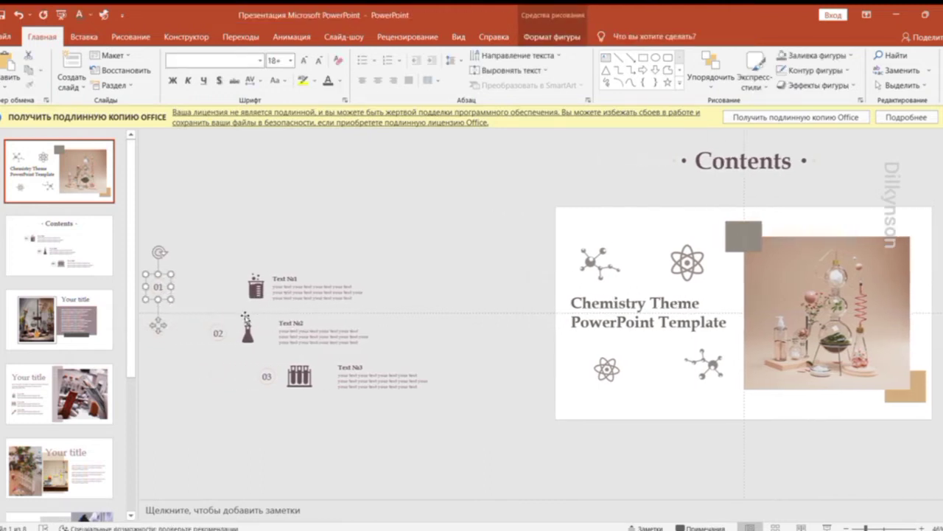
pyautogui.click(255, 296)
pyautogui.press('Left')
pyautogui.press('Left')
pyautogui.press('Left')
pyautogui.press('Left')
pyautogui.press('Left')
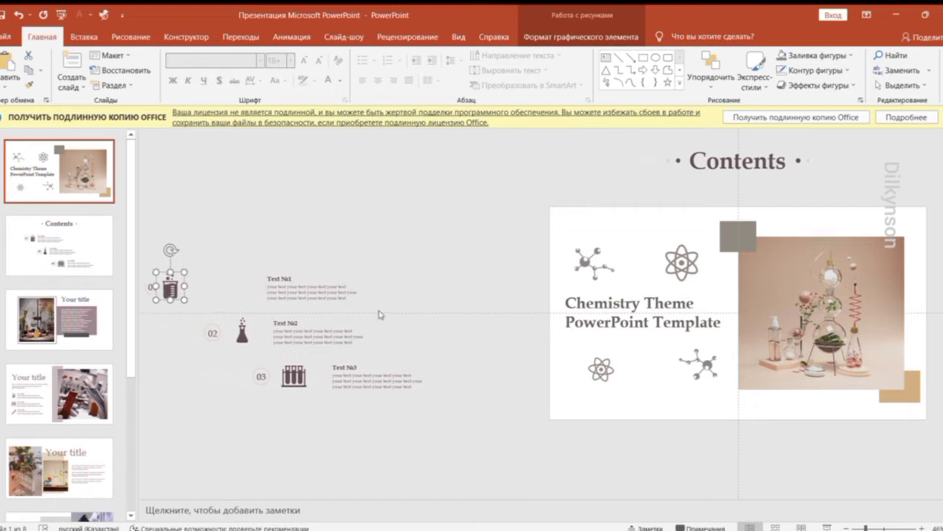
pyautogui.press('Right')
pyautogui.press('Right')
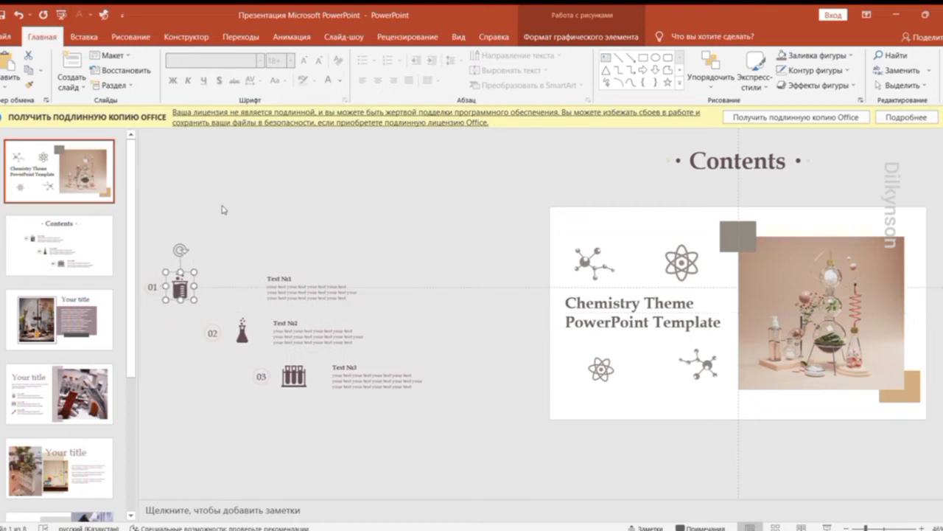
pyautogui.moveTo(258, 259); pyautogui.dragTo(372, 317)
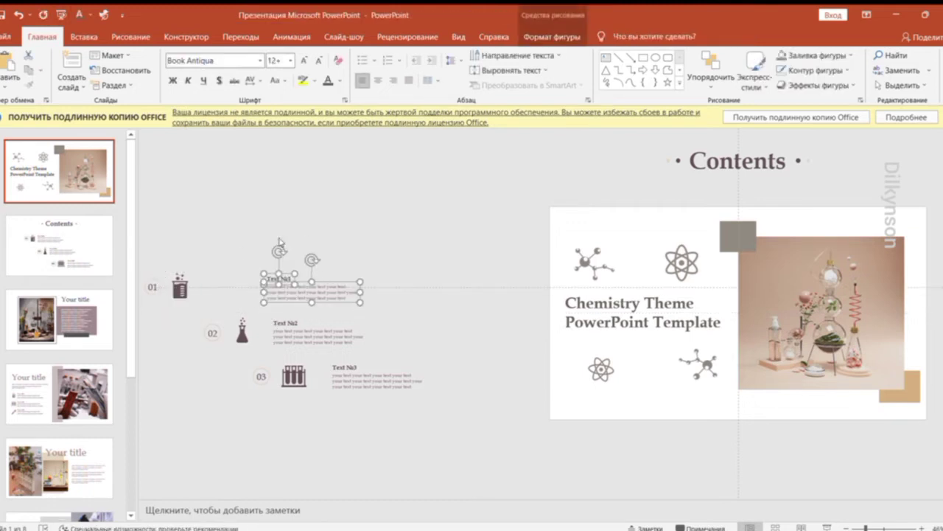
pyautogui.press('Left')
pyautogui.press('Left')
pyautogui.press('Left')
pyautogui.press('Left')
pyautogui.press('Left')
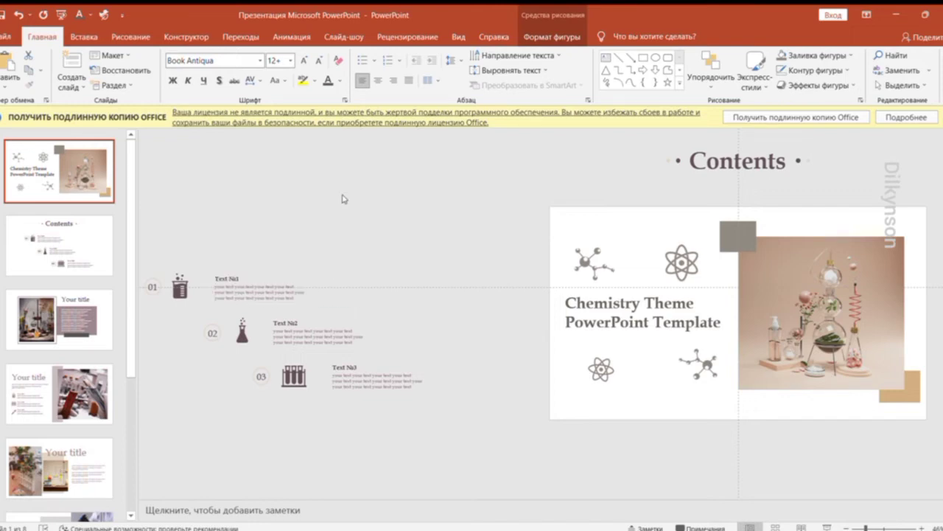
pyautogui.click(59, 246)
pyautogui.click(240, 36)
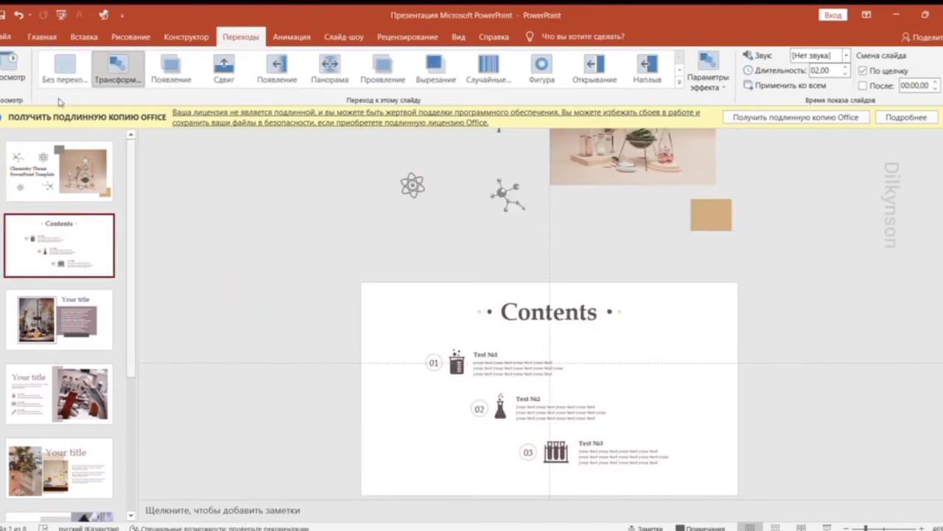
# Preview the Contents morph, then select the three off-slide numbered items for copying to the Your title slide
pyautogui.click(13, 65)
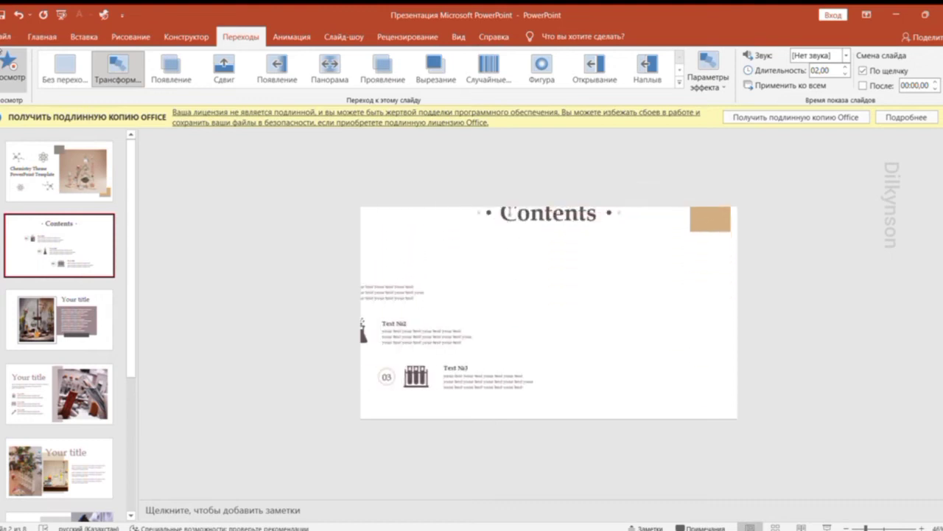
pyautogui.press('Up')
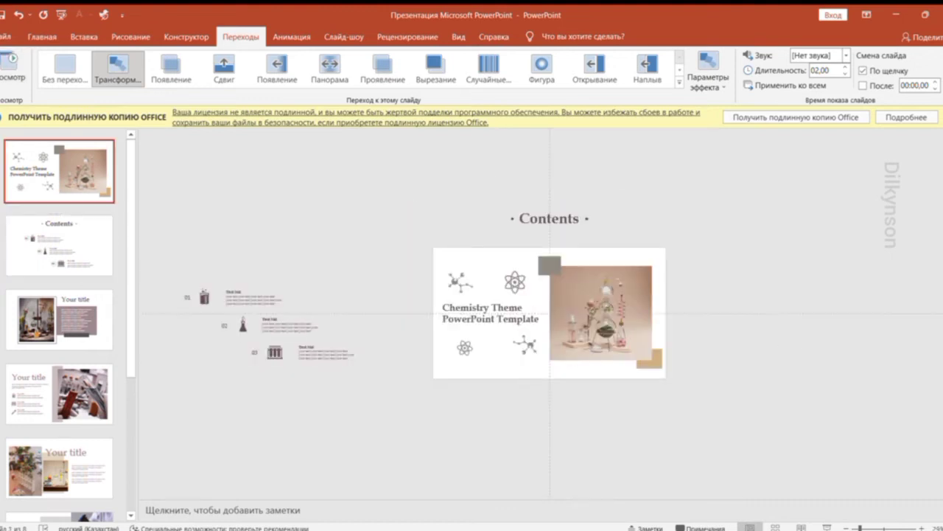
pyautogui.moveTo(164, 262); pyautogui.dragTo(322, 316)
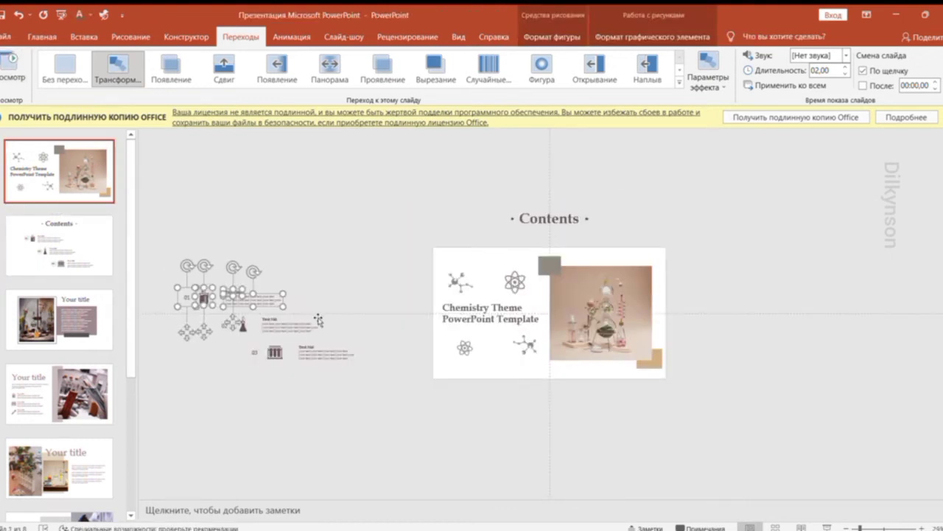
pyautogui.press('Delete')
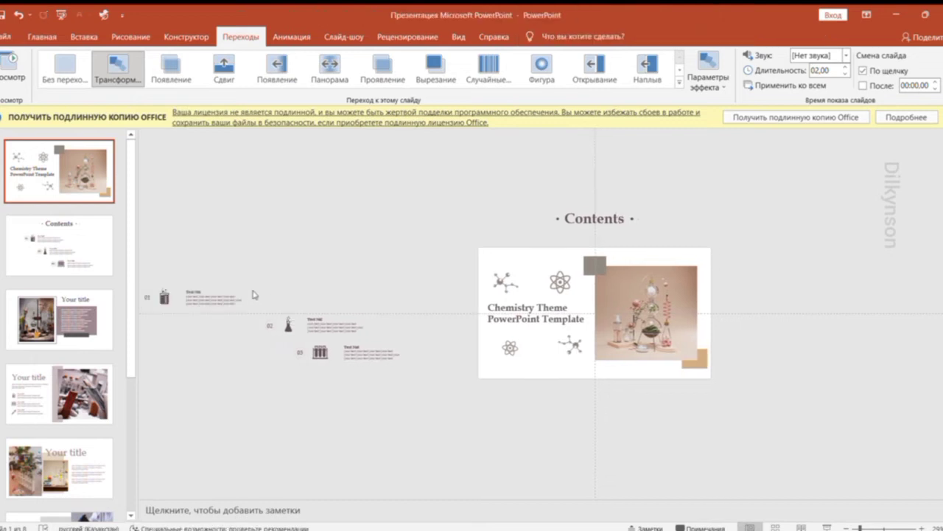
pyautogui.moveTo(253, 294); pyautogui.dragTo(393, 348)
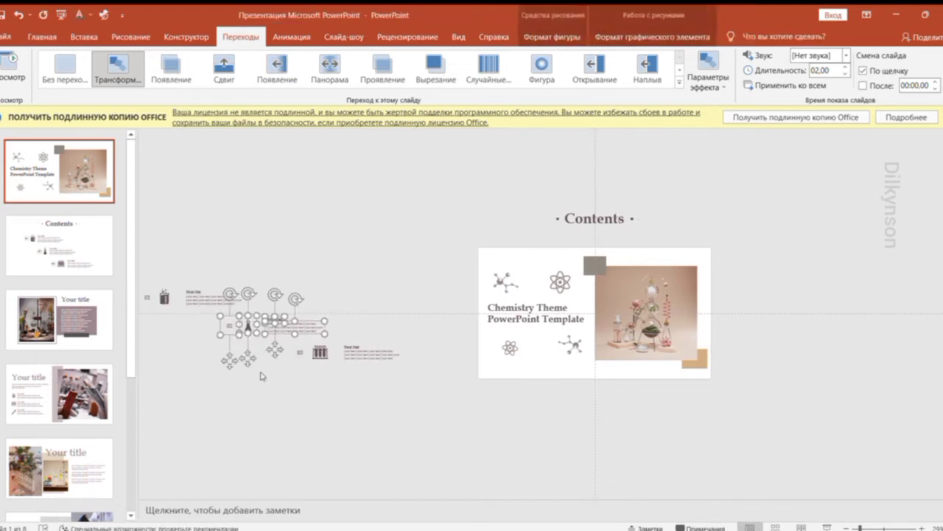
pyautogui.click(89, 243)
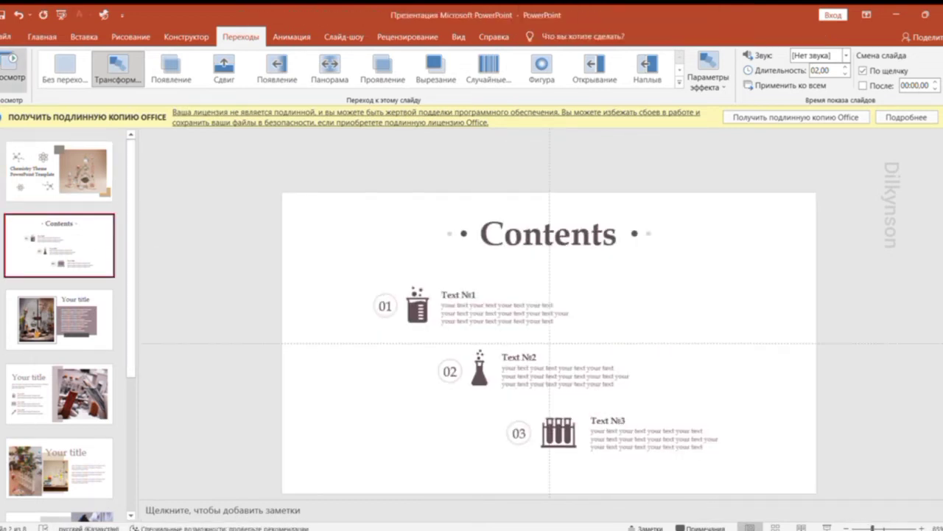
pyautogui.click(11, 62)
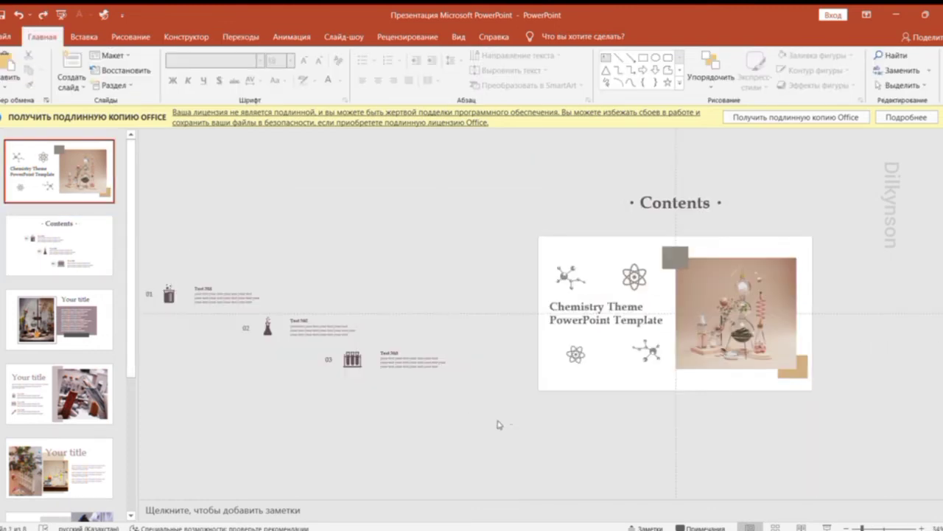
pyautogui.moveTo(514, 426); pyautogui.dragTo(139, 230)
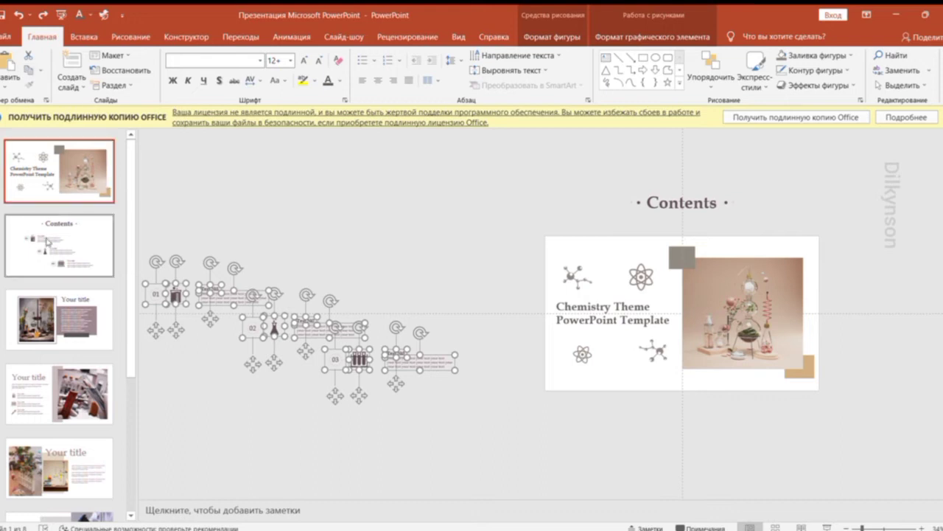
pyautogui.click(59, 320)
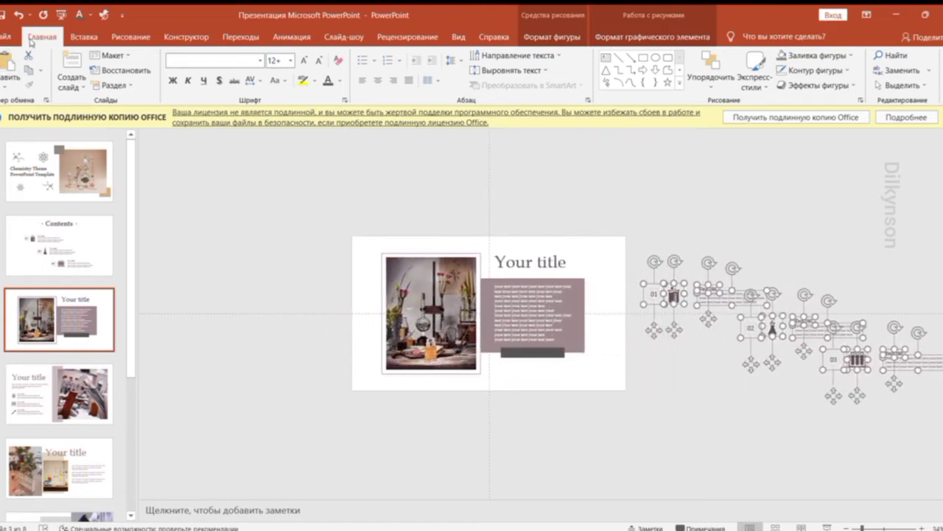
# Copy the Contents heading onto the Your title slide and park it just above the slide
pyautogui.press('pageup')
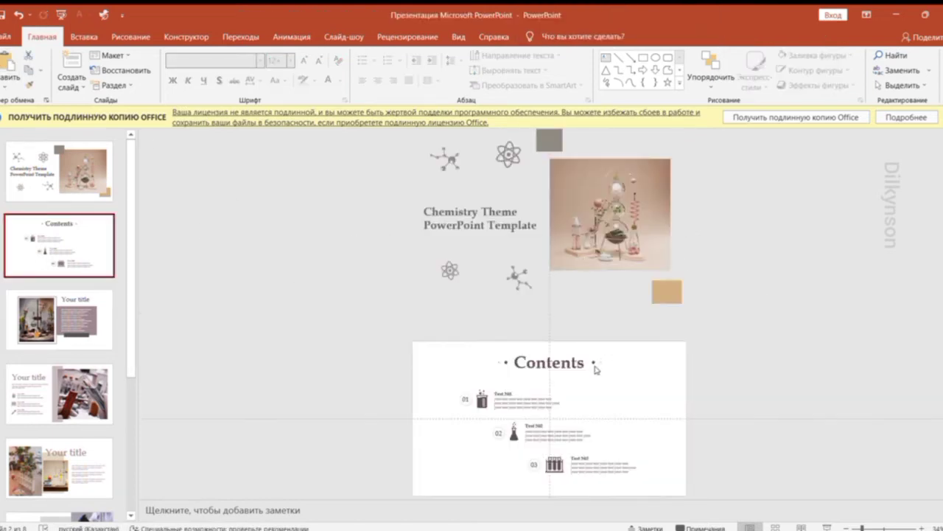
pyautogui.moveTo(440, 350); pyautogui.dragTo(648, 486)
pyautogui.click(28, 69)
pyautogui.click(59, 319)
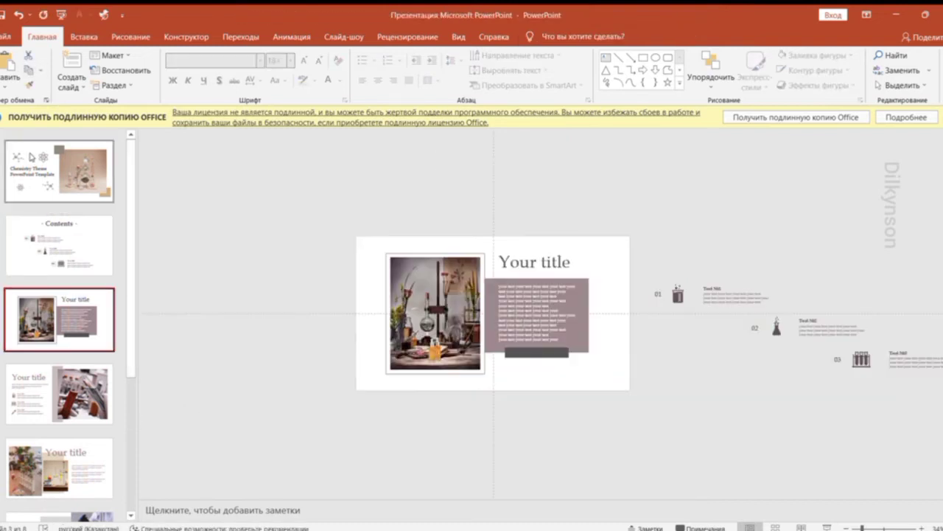
pyautogui.click(10, 65)
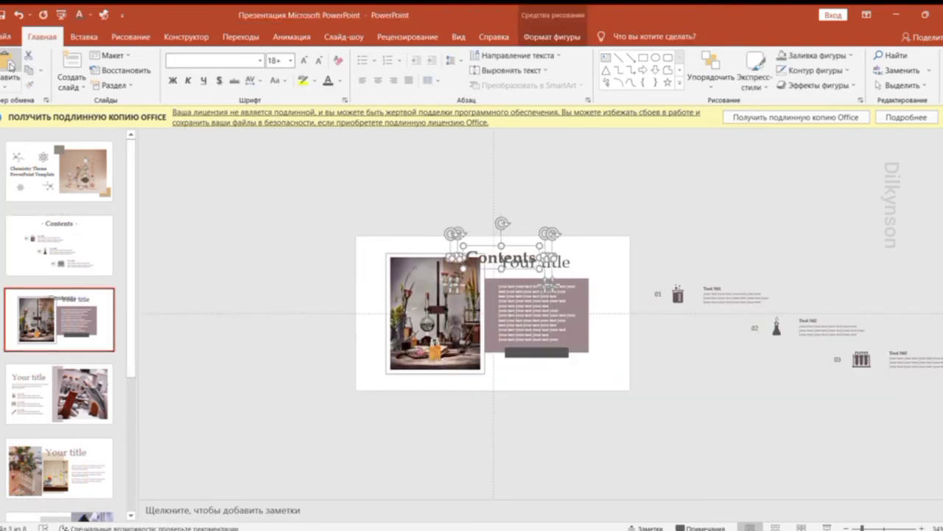
pyautogui.press('Left')
pyautogui.press('Left')
pyautogui.press('Left')
pyautogui.press('Up')
pyautogui.press('Up')
pyautogui.press('Up')
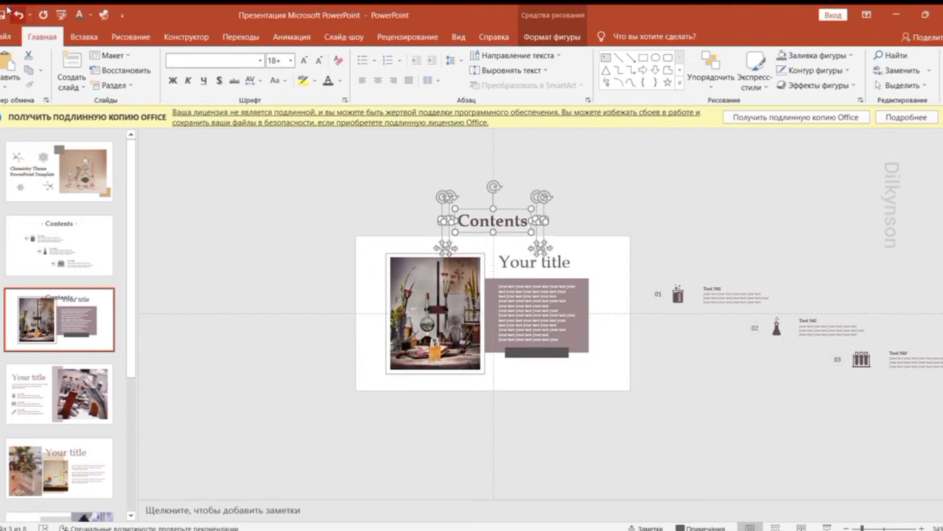
pyautogui.press('Up')
pyautogui.press('Up')
pyautogui.press('Up')
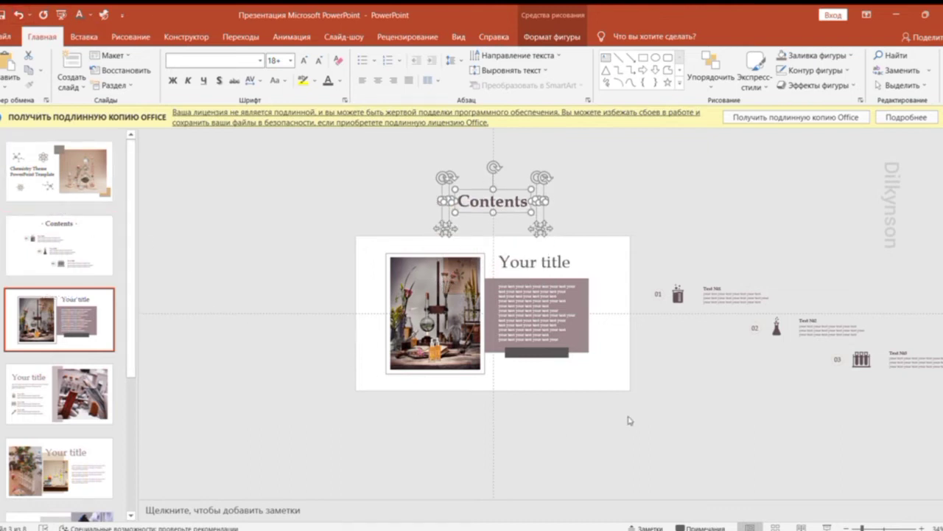
pyautogui.click(647, 407)
# Copy the Your title heading onto the Contents slide
pyautogui.click(553, 261)
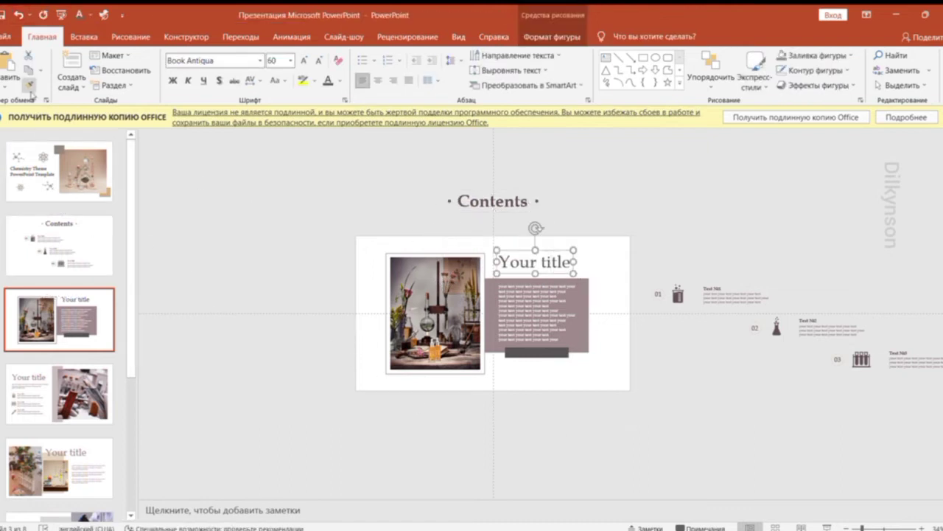
pyautogui.press('pageup')
pyautogui.click(5, 57)
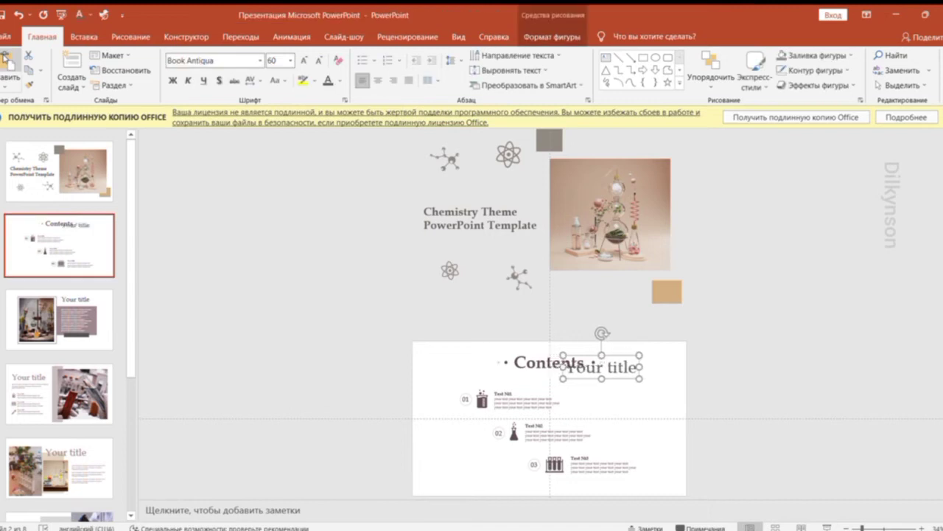
pyautogui.press('Right')
pyautogui.press('Right')
pyautogui.press('Right')
pyautogui.press('Right')
pyautogui.press('Right')
pyautogui.press('Right')
pyautogui.press('Right')
pyautogui.press('Right')
pyautogui.press('Right')
pyautogui.click(59, 335)
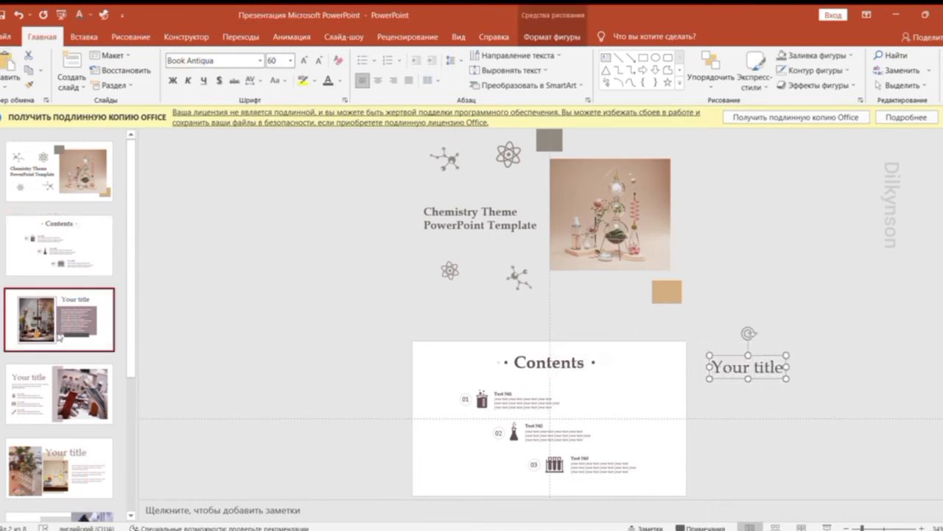
# Copy the lab photo, grey text panel and bar onto the Contents slide, below its bottom edge
pyautogui.moveTo(359, 235); pyautogui.dragTo(513, 406)
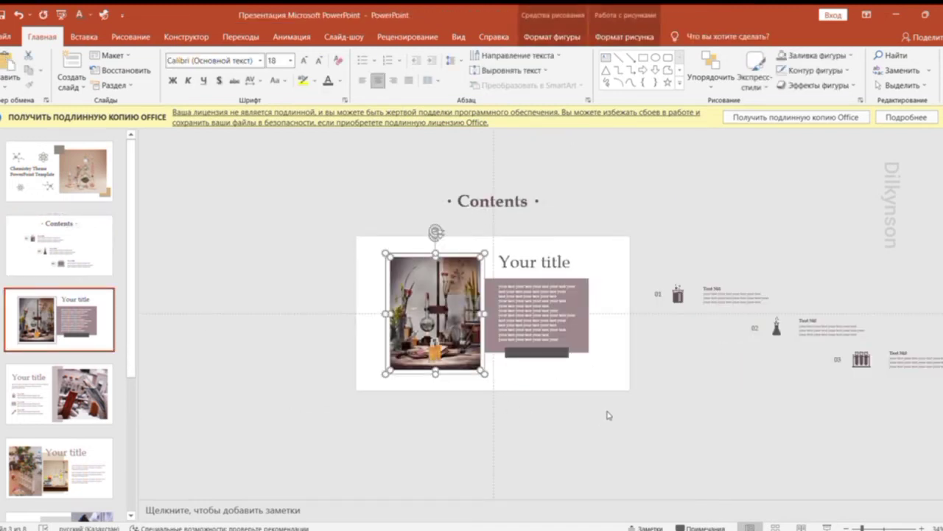
pyautogui.moveTo(610, 402); pyautogui.dragTo(465, 260)
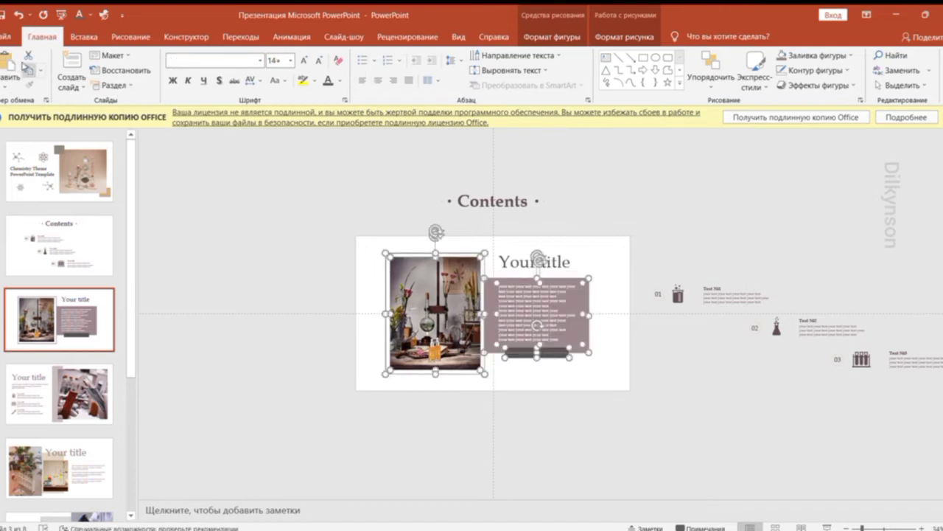
pyautogui.click(64, 258)
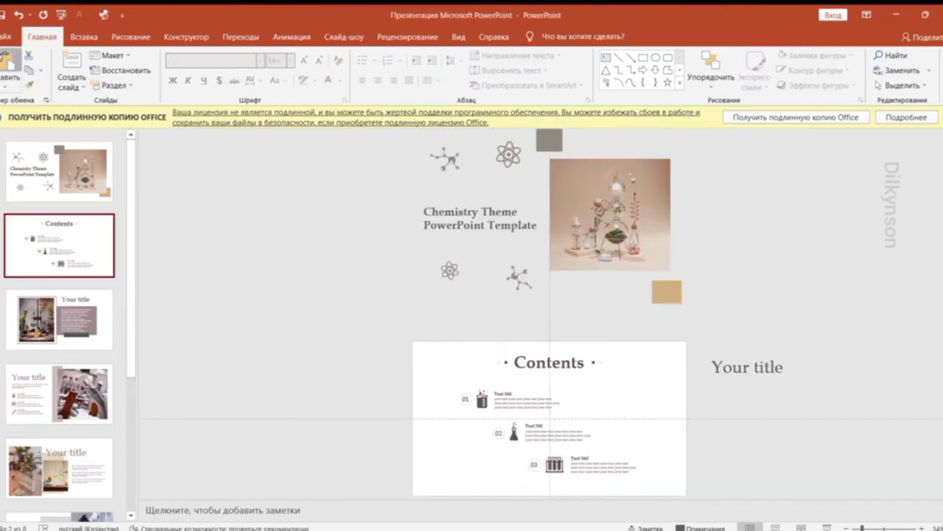
pyautogui.hotkey('ctrl', 'v')
pyautogui.moveTo(544, 410); pyautogui.dragTo(544, 505)
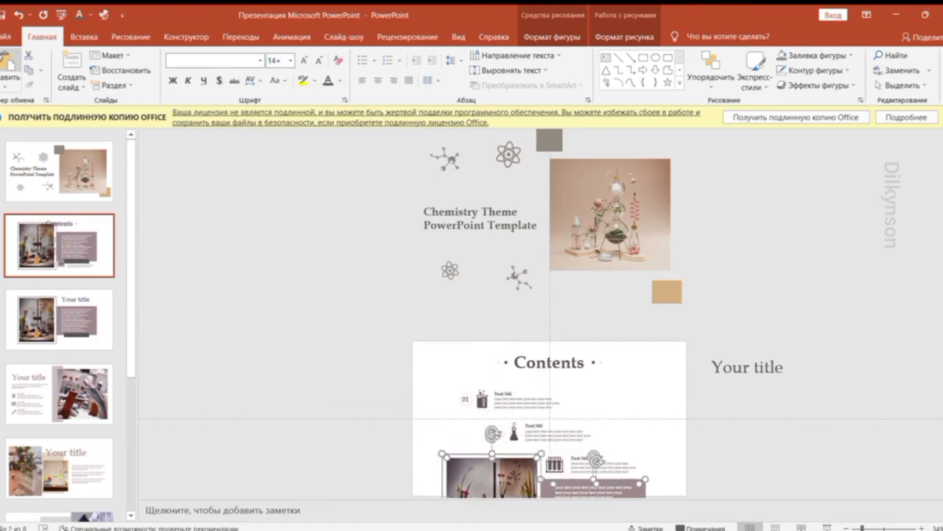
pyautogui.scroll(-5, 770, 420)
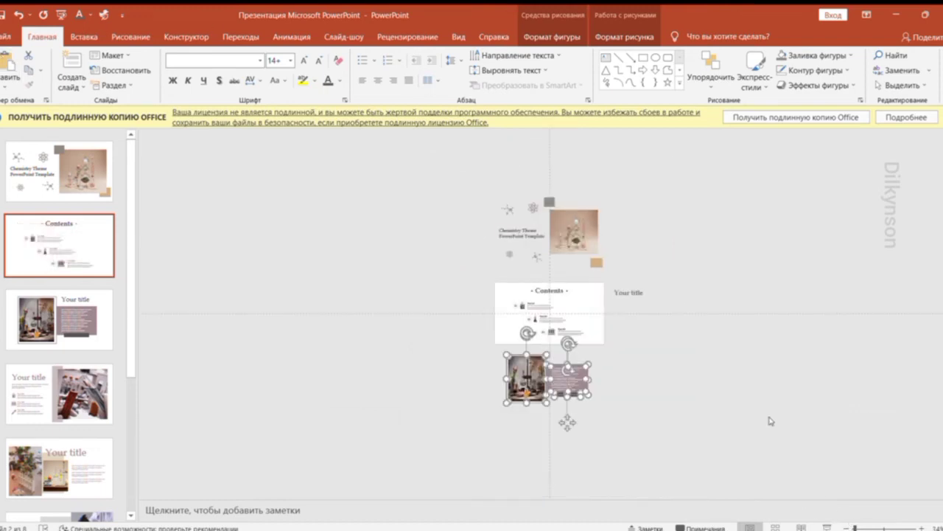
pyautogui.click(770, 420)
# Realign the pasted photo, text box and grey rectangle below the Contents slide
pyautogui.click(526, 377)
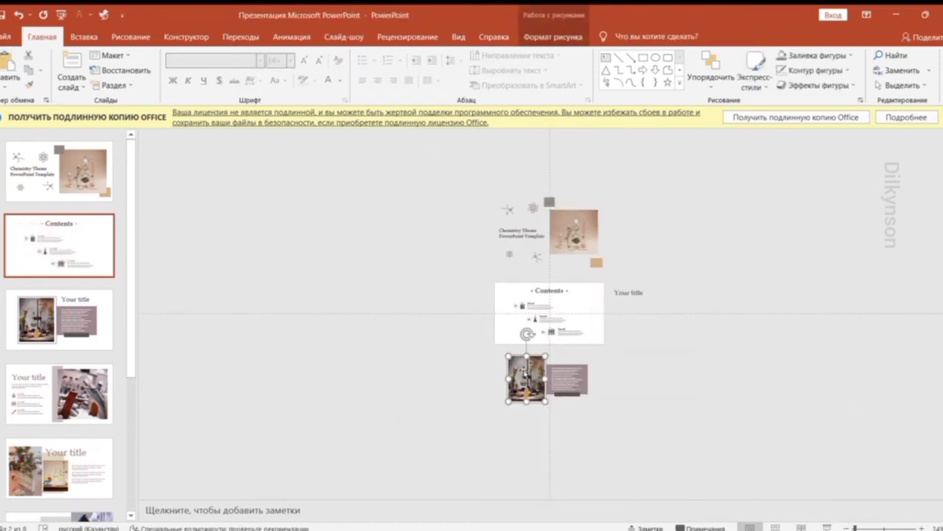
pyautogui.press('Down')
pyautogui.press('Down')
pyautogui.press('Down')
pyautogui.click(587, 384)
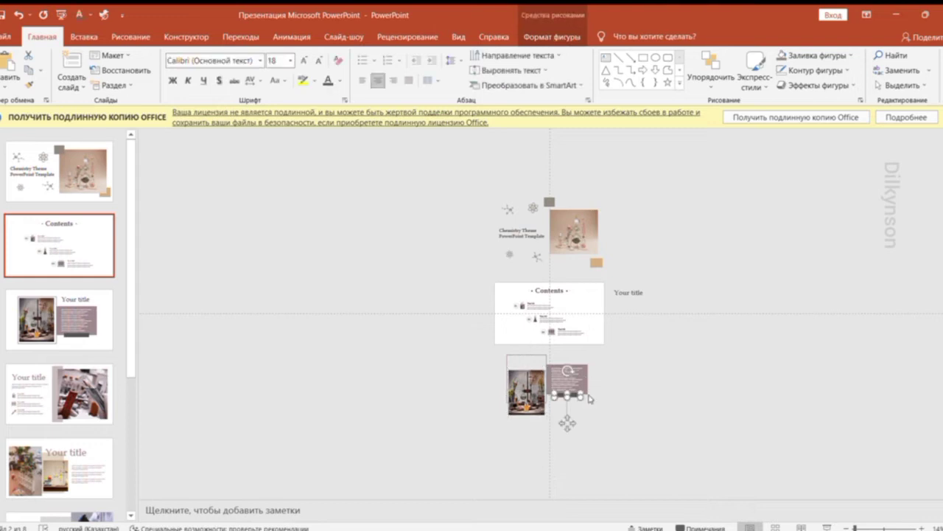
pyautogui.click(575, 381)
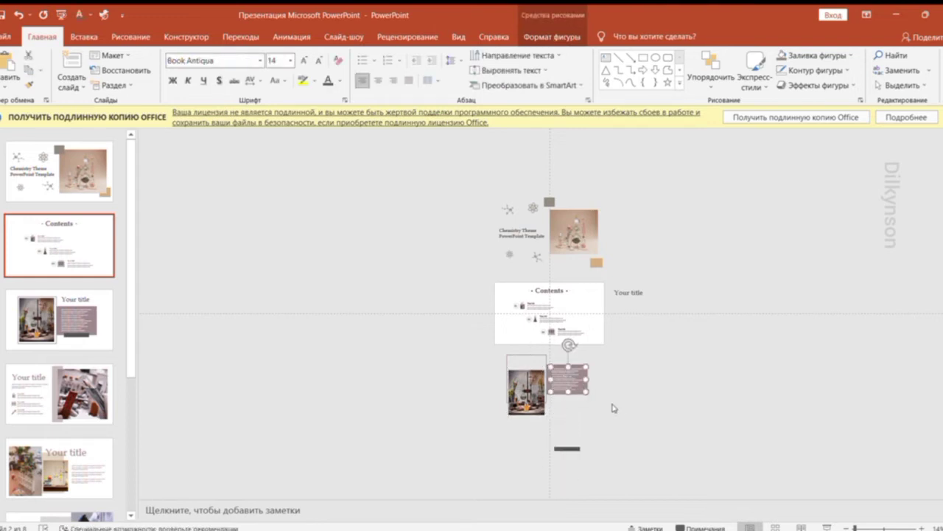
pyautogui.moveTo(579, 380); pyautogui.dragTo(579, 418)
pyautogui.click(586, 394)
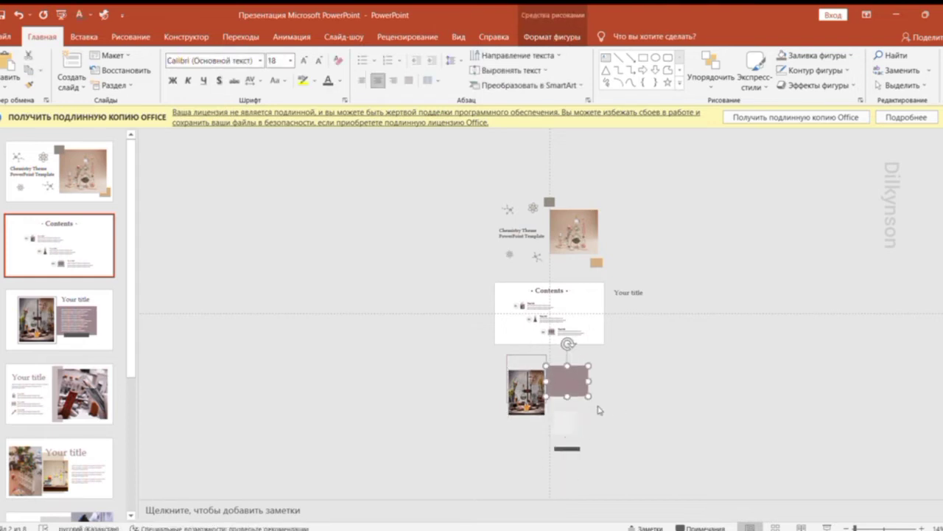
pyautogui.press('Down')
pyautogui.press('Down')
pyautogui.press('Down')
pyautogui.click(577, 411)
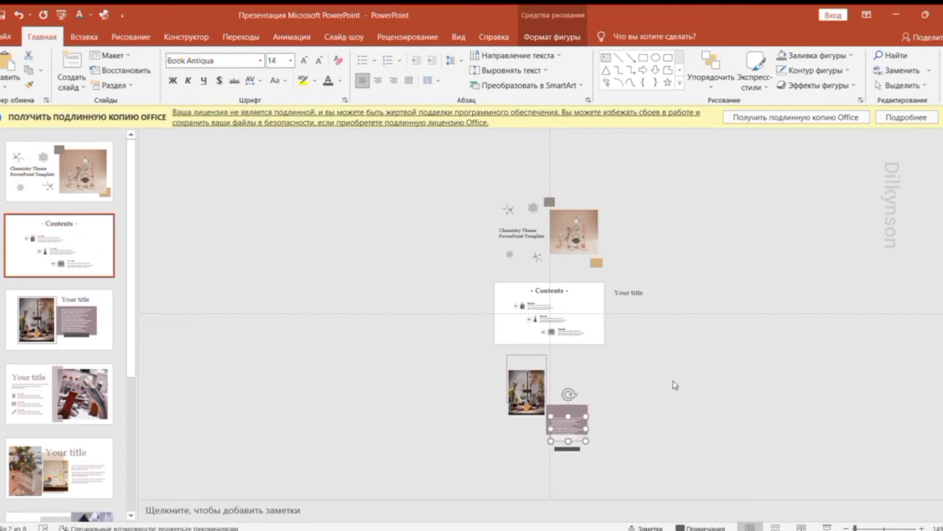
# Preview the Transform morph into the Your title slide, then select its picture, title, text and bar
pyautogui.click(72, 300)
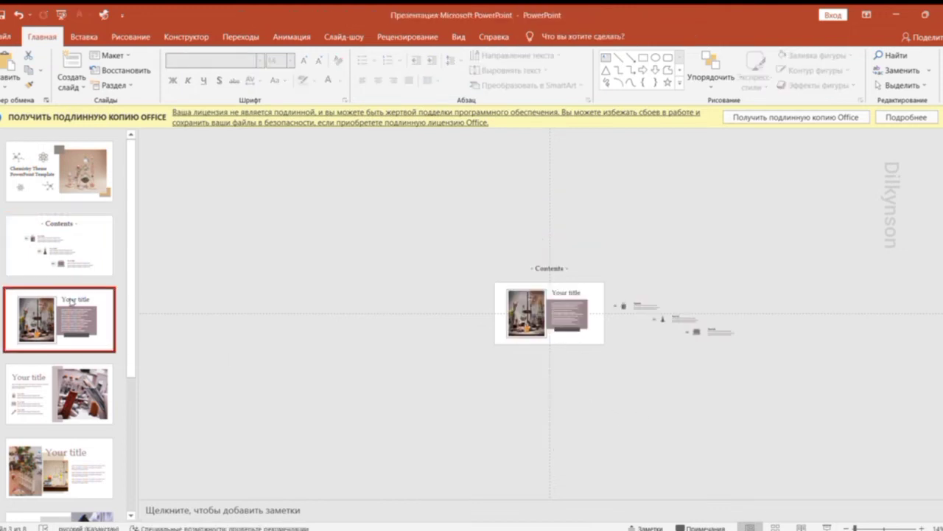
pyautogui.click(861, 525)
pyautogui.click(241, 36)
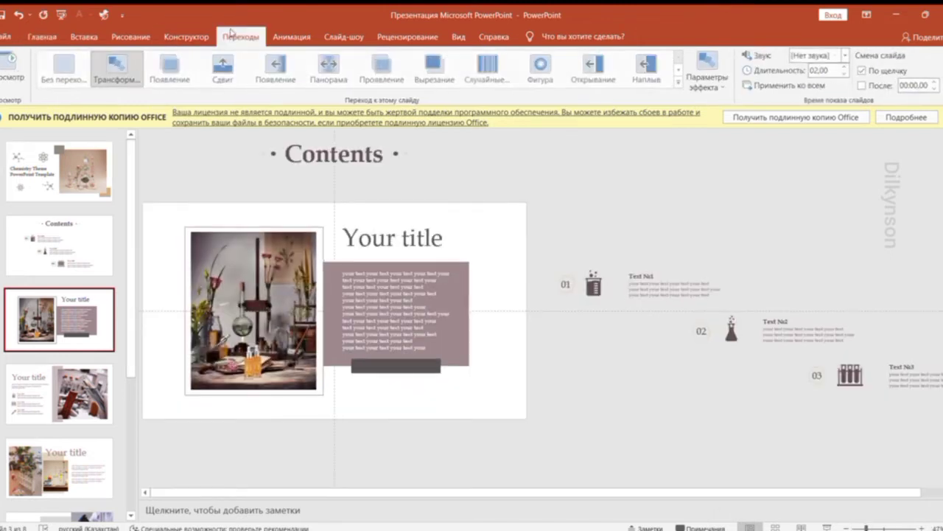
pyautogui.click(13, 65)
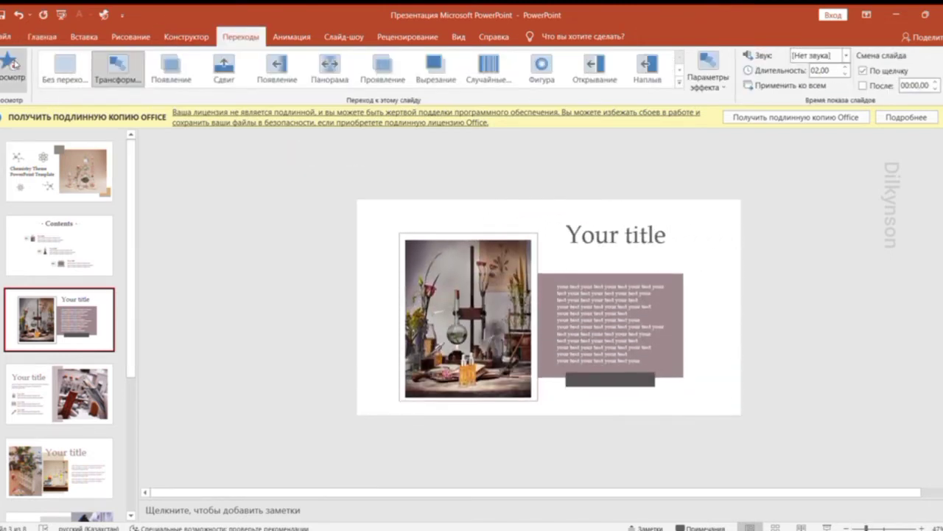
pyautogui.click(42, 36)
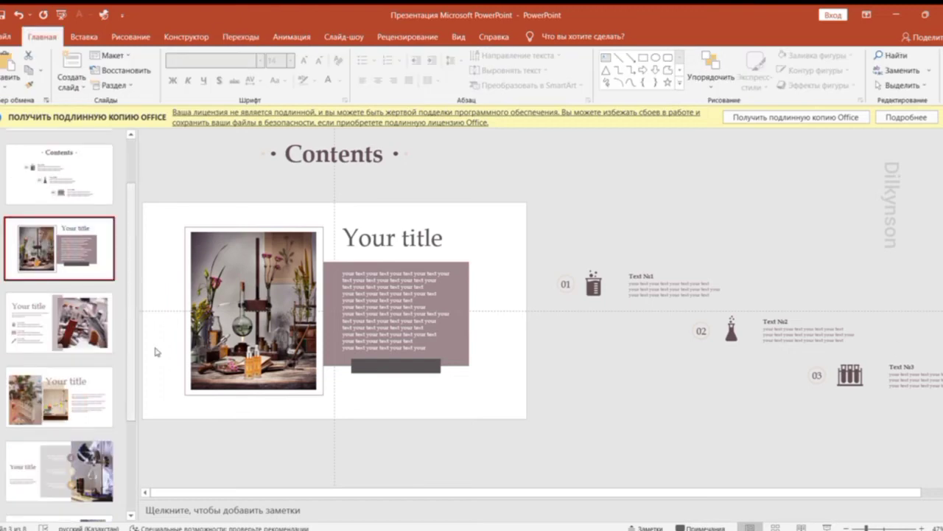
pyautogui.moveTo(534, 445); pyautogui.dragTo(131, 193)
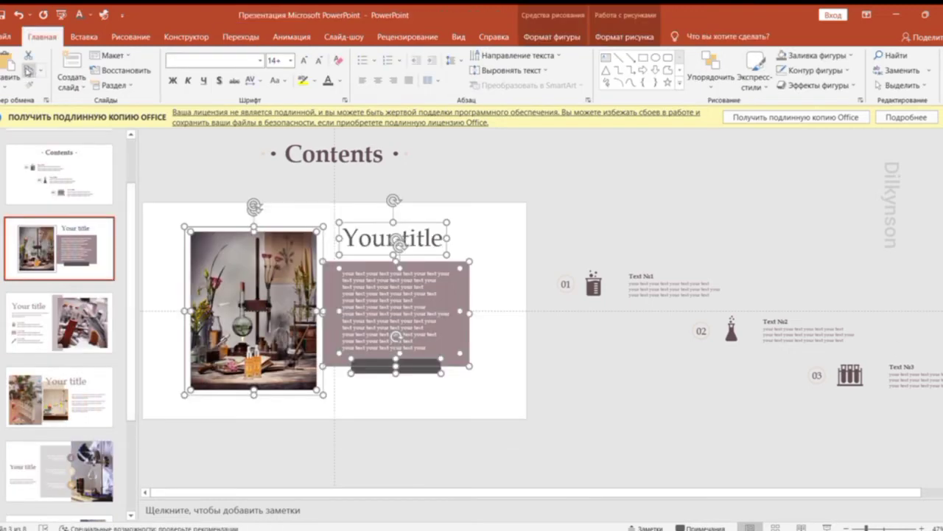
# Paste the flask photo, title, mauve panel and bar onto the test-tube slide, parked above it
pyautogui.click(28, 55)
pyautogui.click(59, 322)
pyautogui.click(9, 60)
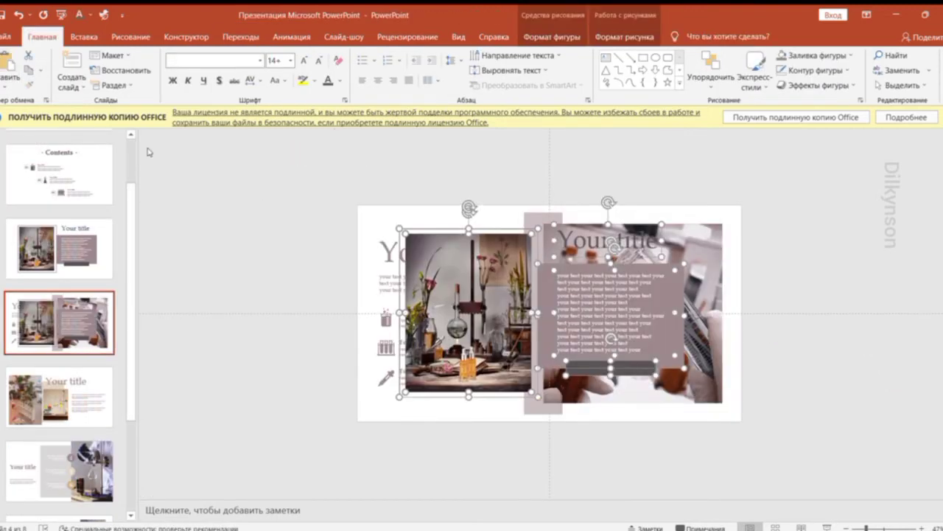
pyautogui.press('Up')
pyautogui.press('Up')
pyautogui.press('Up')
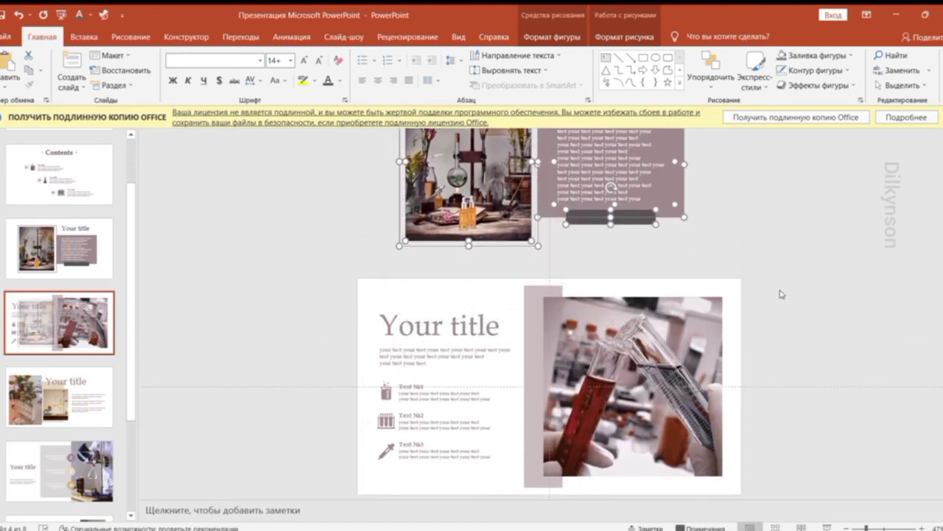
pyautogui.click(781, 293)
pyautogui.click(855, 526)
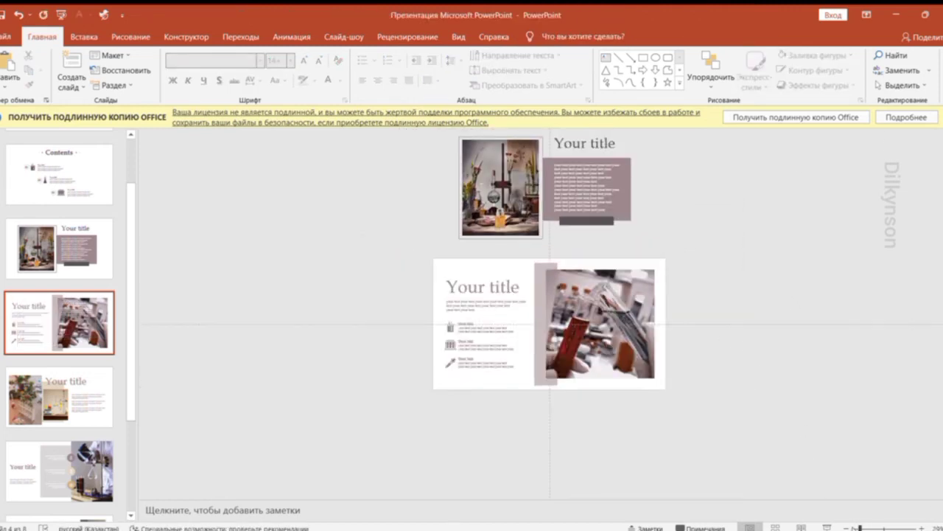
pyautogui.click(511, 206)
# Tighten the group by moving the mauve panel under the title and the text into it, then select the left-side title, text and icons
pyautogui.scroll(1, 595, 210)
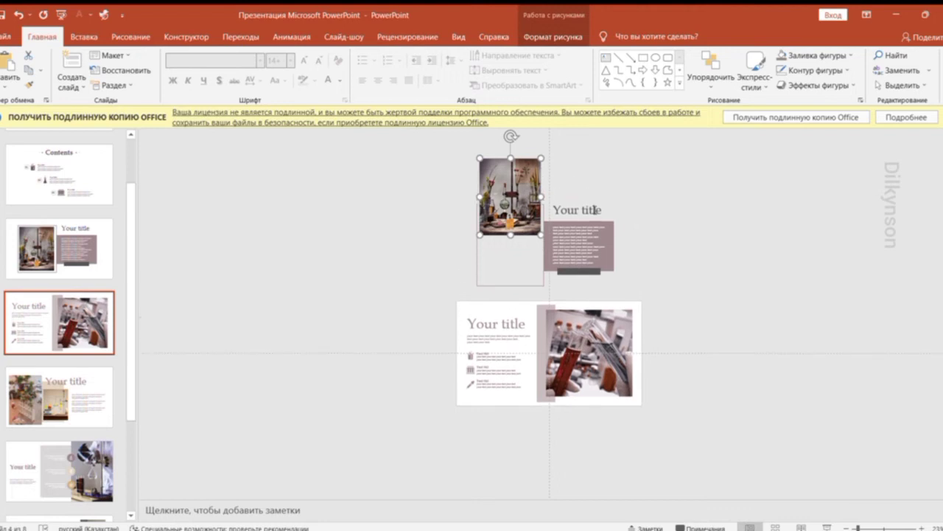
pyautogui.click(595, 210)
pyautogui.scroll(-1, 602, 190)
pyautogui.scroll(1, 628, 221)
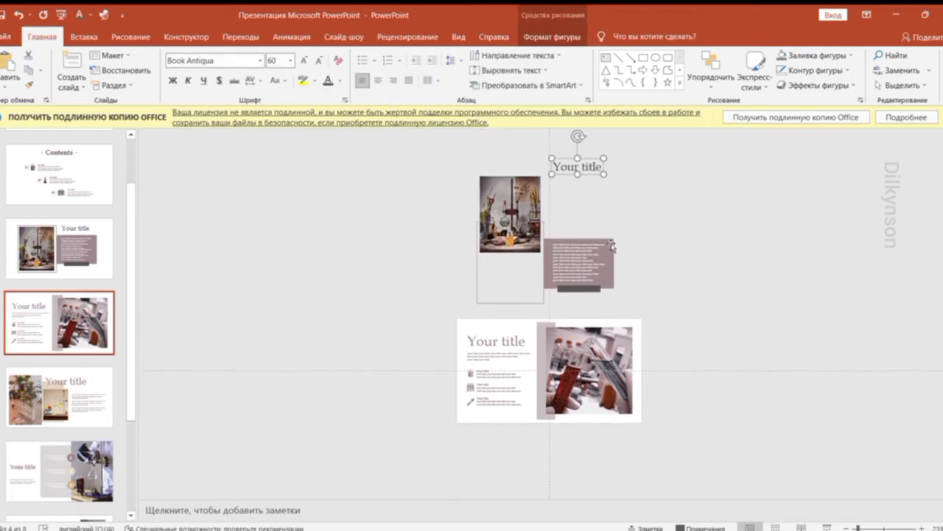
pyautogui.click(611, 256)
pyautogui.scroll(-1, 611, 255)
pyautogui.press('Up')
pyautogui.press('Up')
pyautogui.press('Up')
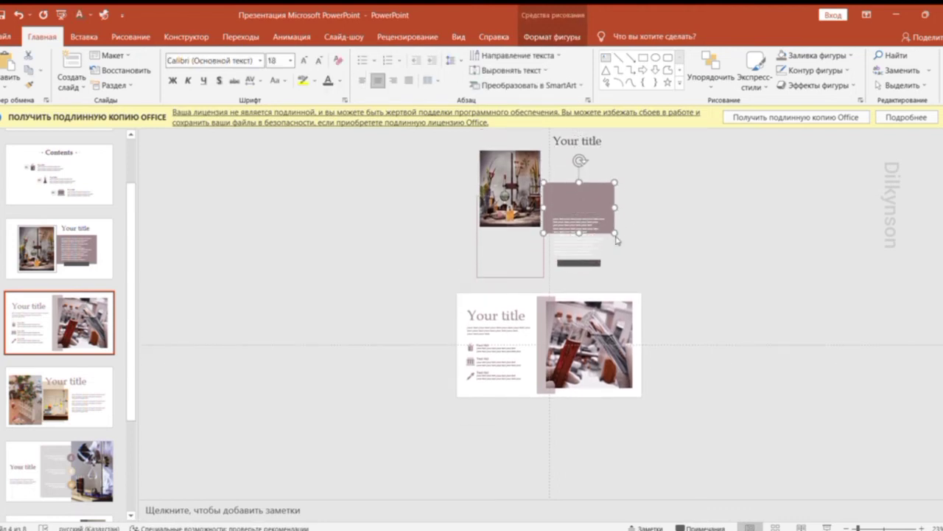
pyautogui.scroll(1, 614, 236)
pyautogui.click(594, 250)
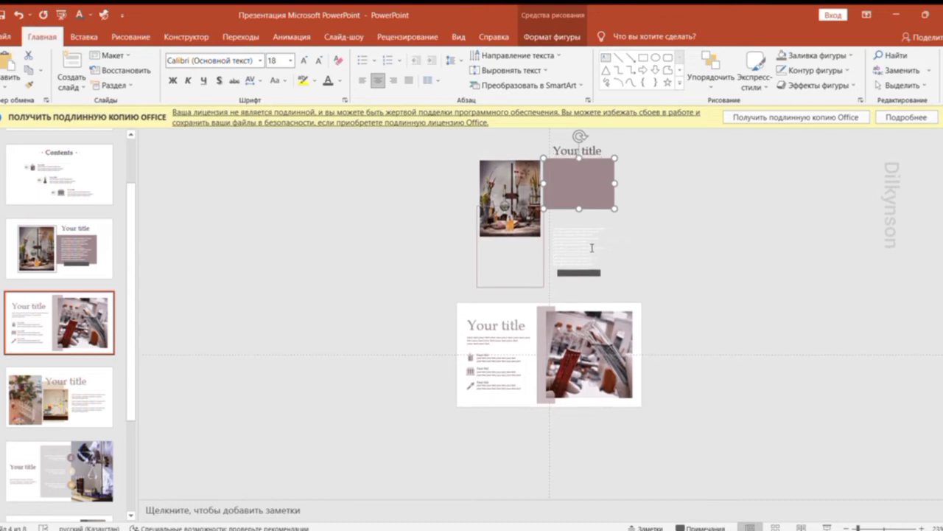
pyautogui.scroll(-1, 592, 246)
pyautogui.press('Up')
pyautogui.press('Up')
pyautogui.press('Up')
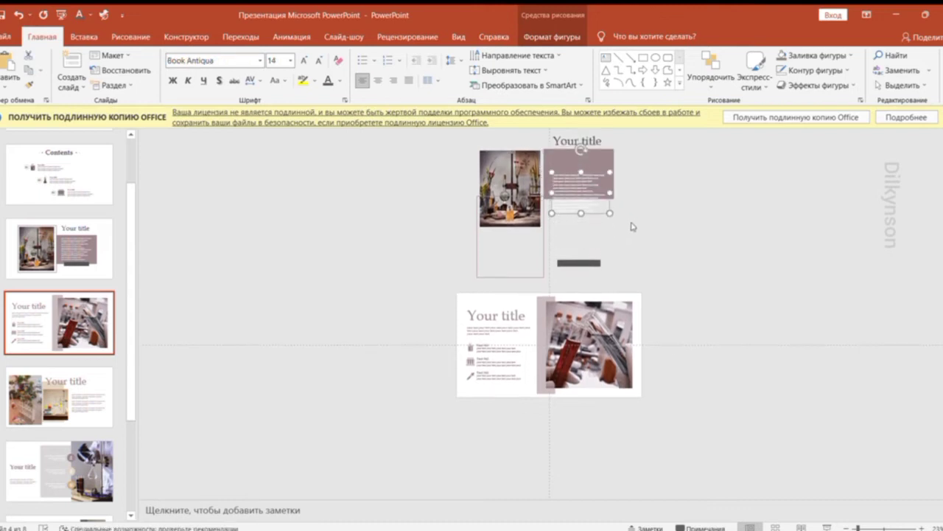
pyautogui.press('Up')
pyautogui.press('Up')
pyautogui.press('Up')
pyautogui.press('Up')
pyautogui.press('Up')
pyautogui.click(597, 265)
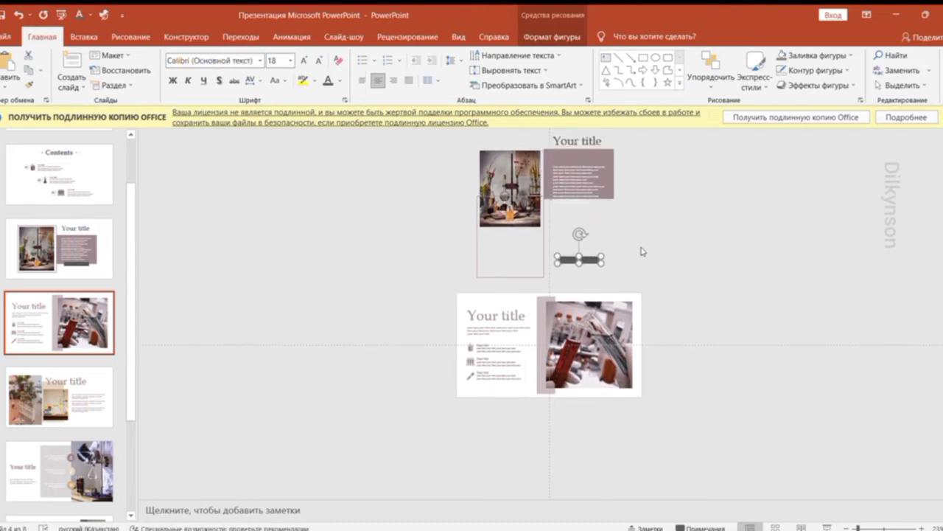
pyautogui.press('Up')
pyautogui.press('Up')
pyautogui.press('Up')
pyautogui.click(659, 246)
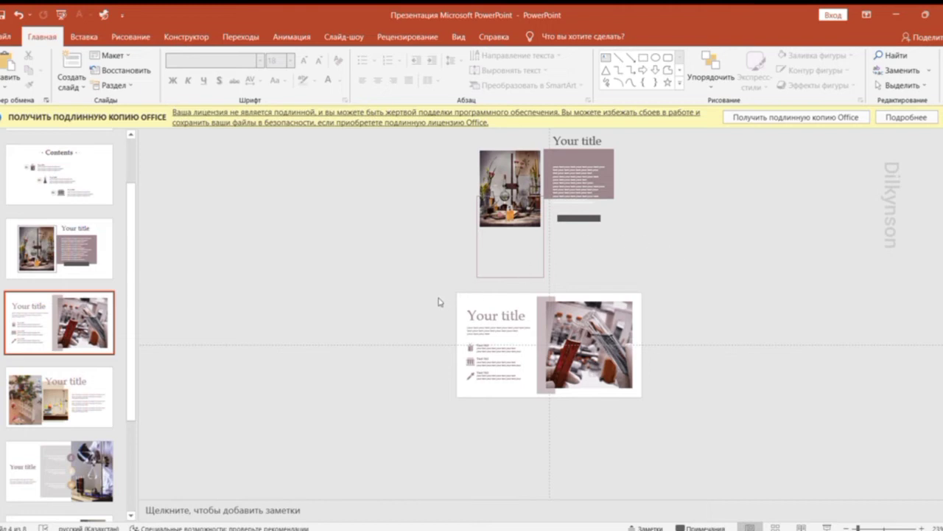
pyautogui.moveTo(431, 286); pyautogui.dragTo(529, 413)
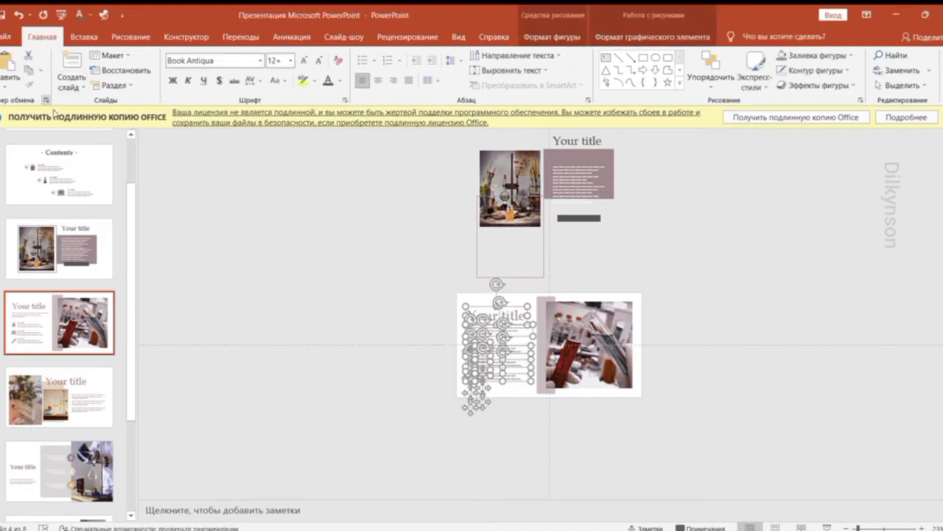
# Paste the test-tube slide's title, body text and icons off the flask-photo slide's left edge
pyautogui.click(4, 59)
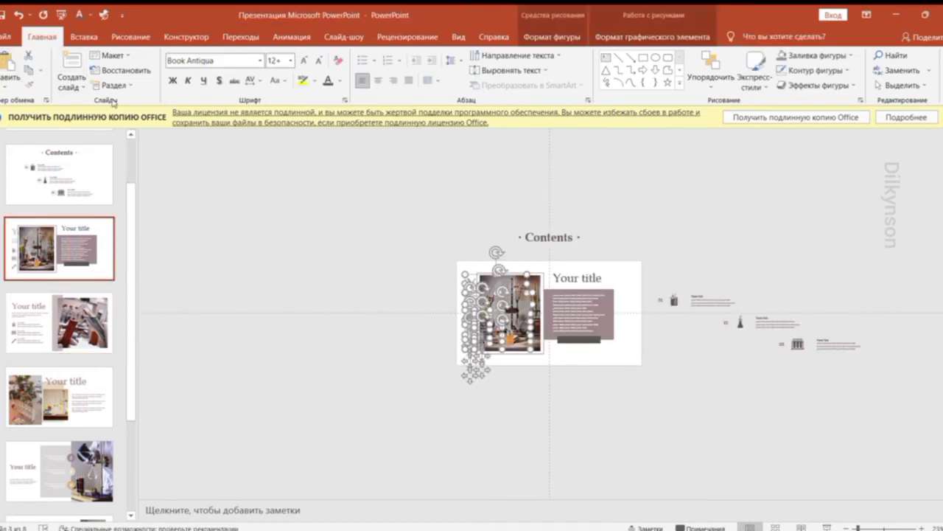
pyautogui.press('Left')
pyautogui.press('Left')
pyautogui.press('Left')
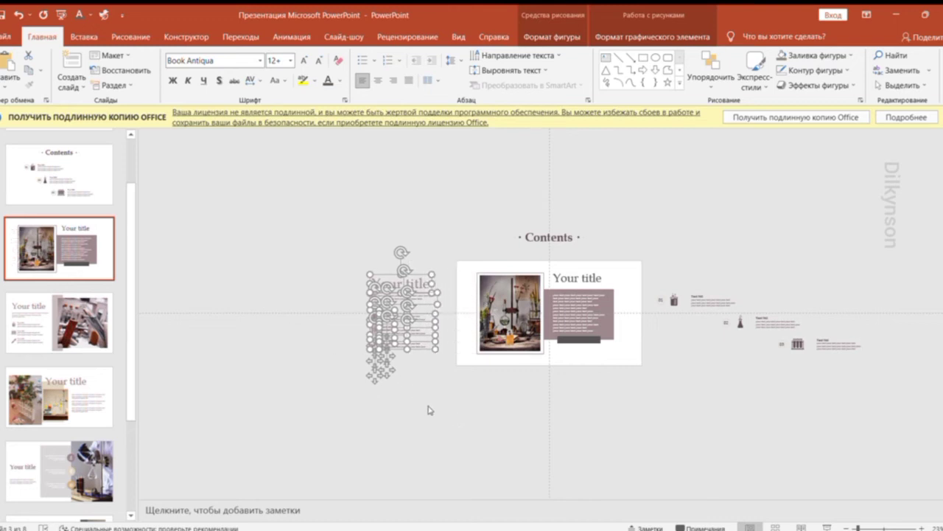
pyautogui.click(430, 410)
pyautogui.click(435, 302)
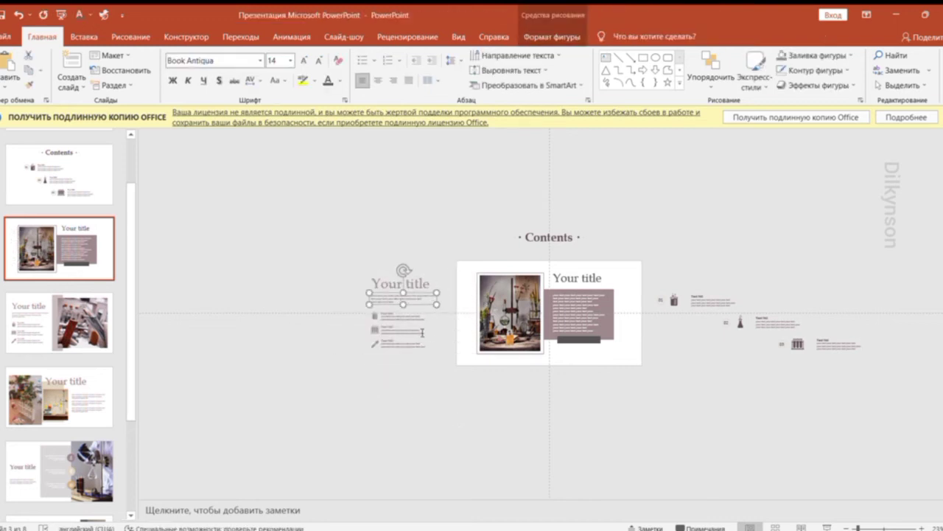
pyautogui.press('Left')
pyautogui.press('Left')
pyautogui.press('Left')
pyautogui.click(855, 523)
pyautogui.click(227, 313)
pyautogui.press('Left')
pyautogui.press('Left')
pyautogui.press('Left')
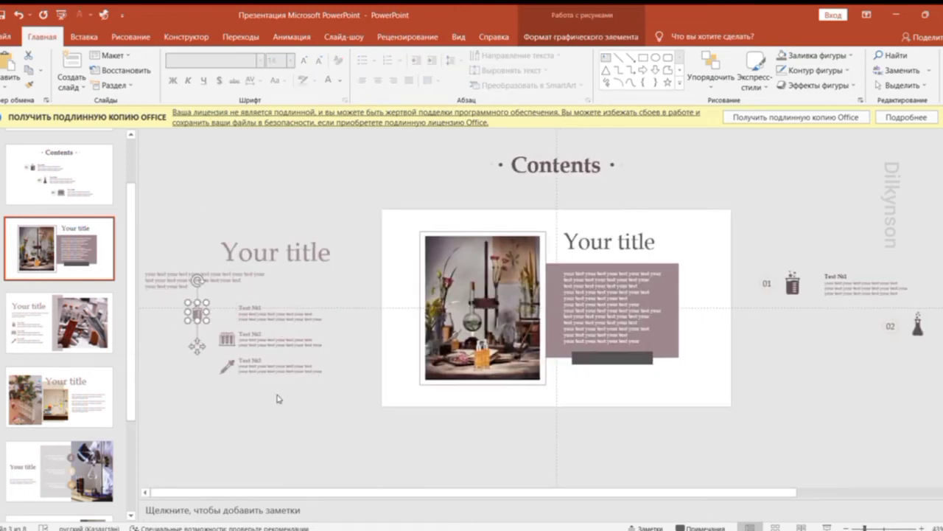
pyautogui.press('Left')
pyautogui.press('Left')
pyautogui.press('Left')
pyautogui.click(238, 295)
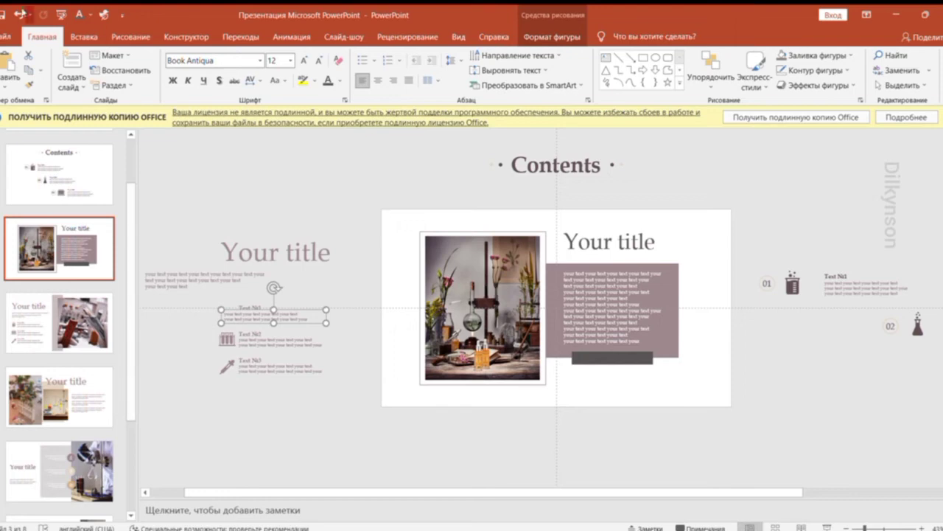
pyautogui.moveTo(237, 295)
pyautogui.mouseDown()
pyautogui.moveTo(271, 314)
pyautogui.moveTo(237, 296)
pyautogui.mouseUp()
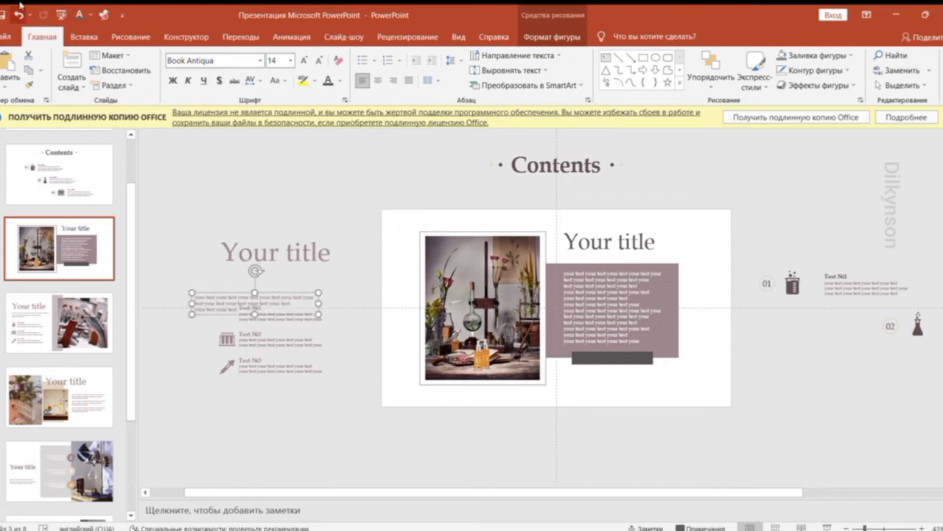
# Shift the Text № items and their icons further left, clear of the slide
pyautogui.click(379, 319)
pyautogui.press('Left')
pyautogui.press('Left')
pyautogui.press('Left')
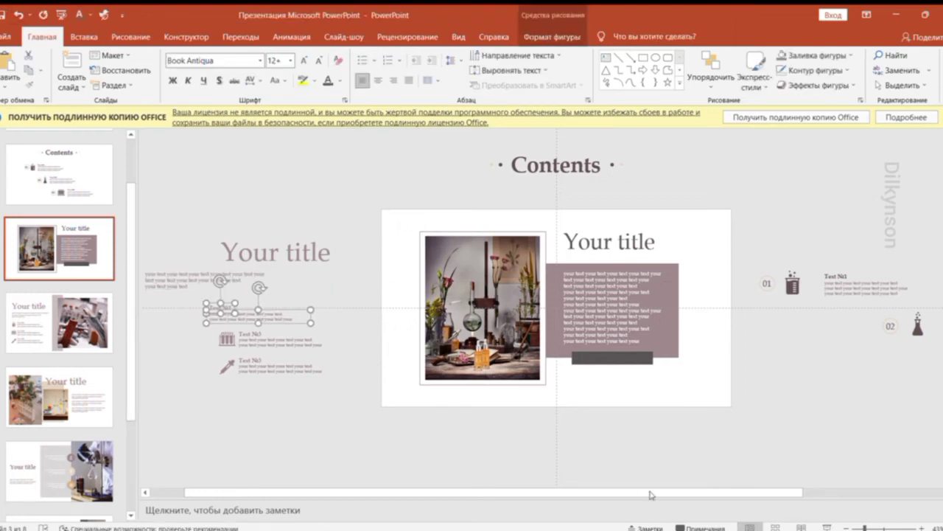
pyautogui.press('Left')
pyautogui.press('Left')
pyautogui.scroll(-2, 621, 448)
pyautogui.hotkey('ctrl', 'z')
pyautogui.hotkey('ctrl', 'z')
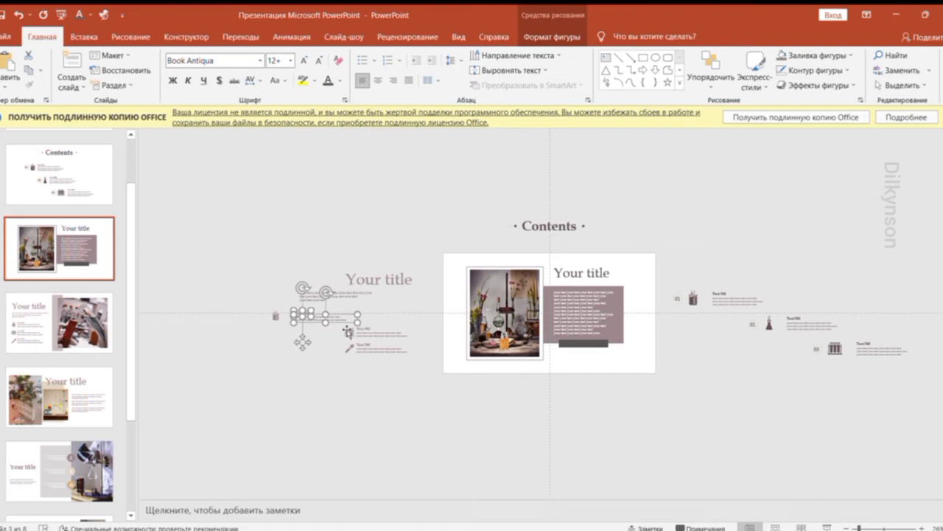
pyautogui.hotkey('ctrl', 'z')
pyautogui.press('Left')
pyautogui.press('Left')
pyautogui.press('Left')
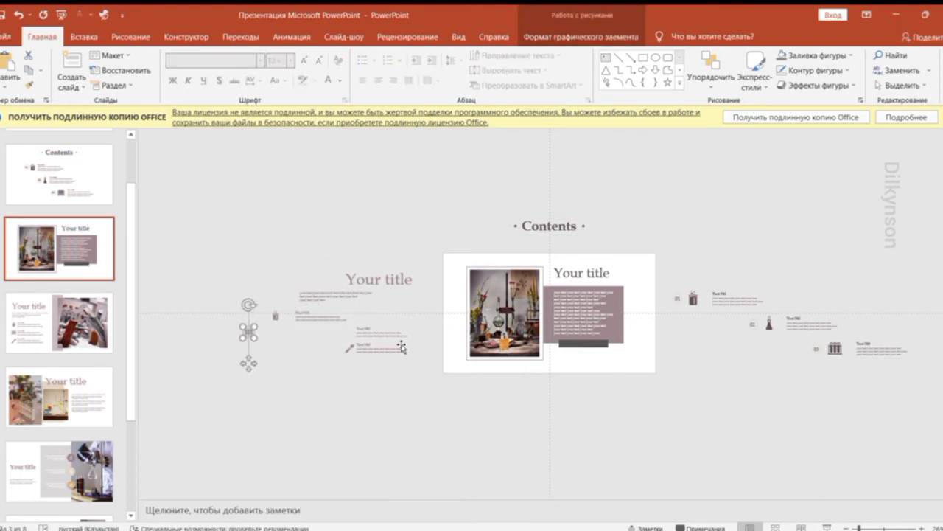
pyautogui.moveTo(432, 345); pyautogui.dragTo(342, 320)
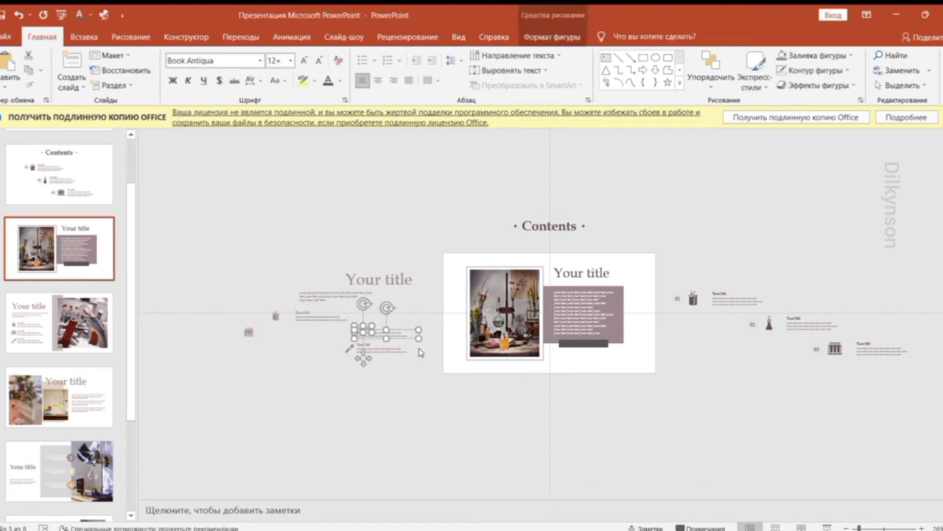
pyautogui.press('Left')
pyautogui.press('Left')
pyautogui.press('Left')
pyautogui.hotkey('ctrl', 'z')
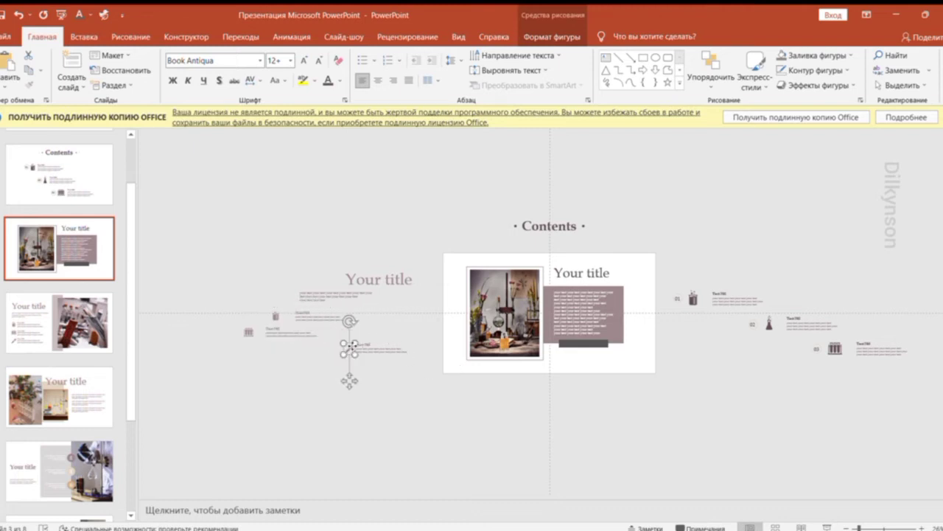
pyautogui.hotkey('ctrl', 'z')
pyautogui.press('Left')
pyautogui.press('Left')
pyautogui.press('Left')
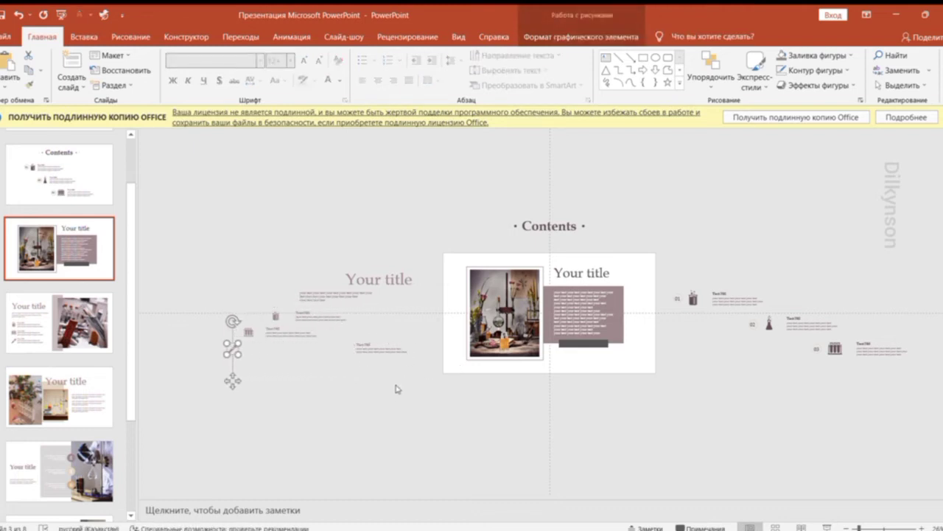
pyautogui.moveTo(333, 313); pyautogui.dragTo(424, 382)
pyautogui.press('Left')
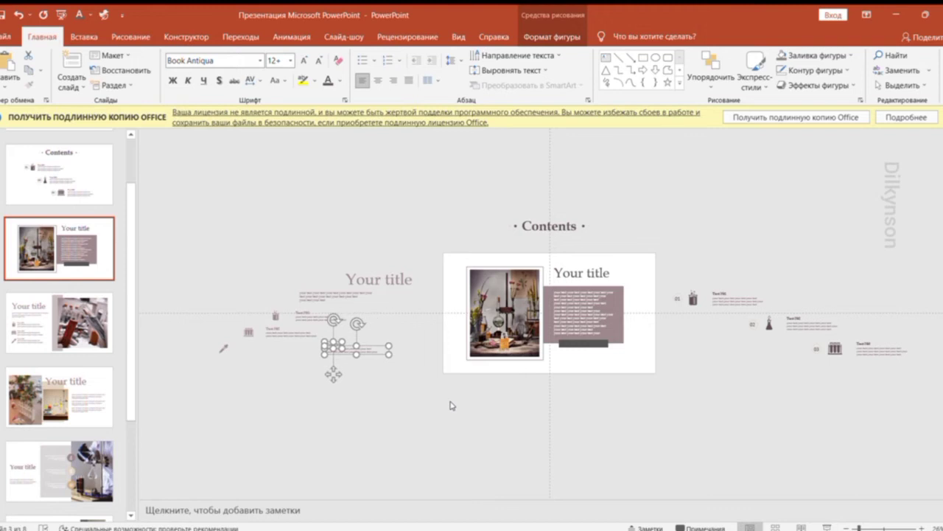
pyautogui.press('Left')
pyautogui.press('Left')
# Copy the test-tube photo and thin mauve strip onto the flask-photo slide, parked off its right edge
pyautogui.scroll(-1, 389, 431)
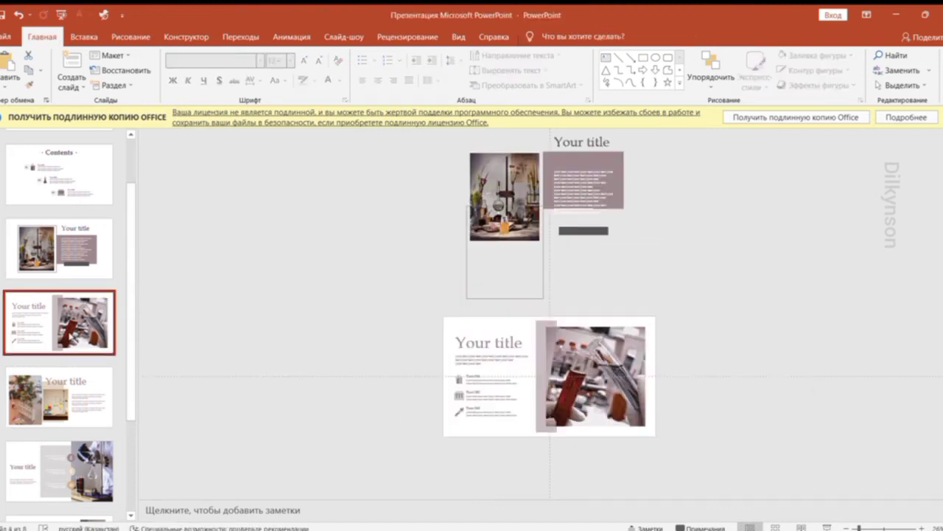
pyautogui.click(541, 367)
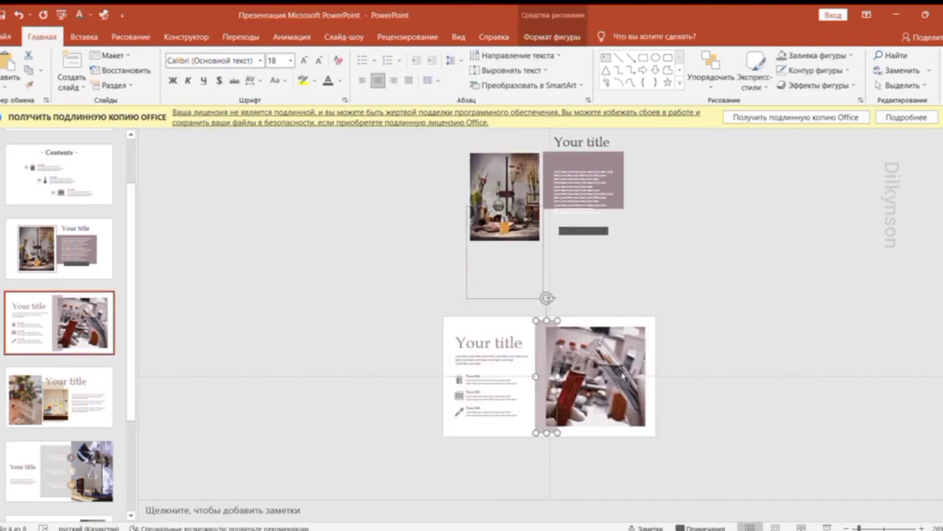
pyautogui.keyDown('shift'); pyautogui.click(625, 378); pyautogui.keyUp('shift')
pyautogui.hotkey('ctrl', 'c')
pyautogui.click(68, 240)
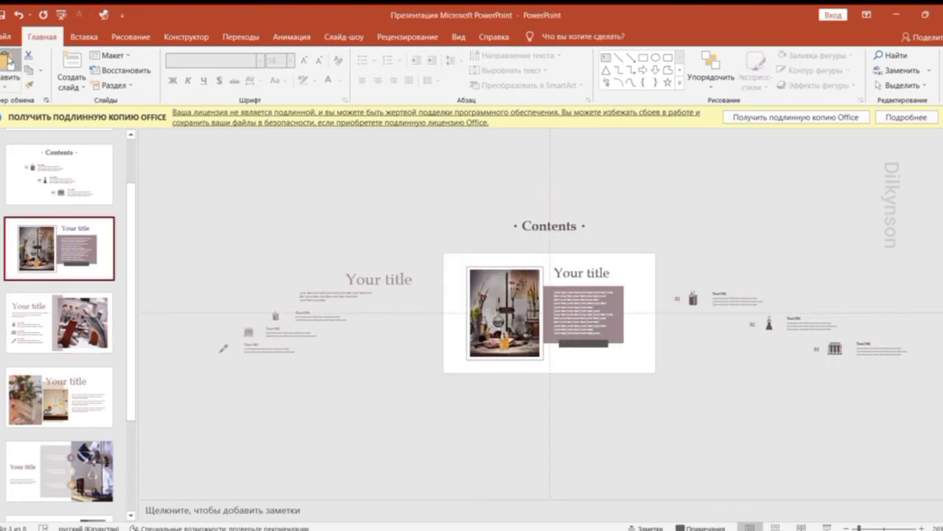
pyautogui.hotkey('ctrl', 'v')
pyautogui.moveTo(594, 352); pyautogui.dragTo(802, 354)
# Preview the Transform transition into the test-tube slide
pyautogui.click(58, 322)
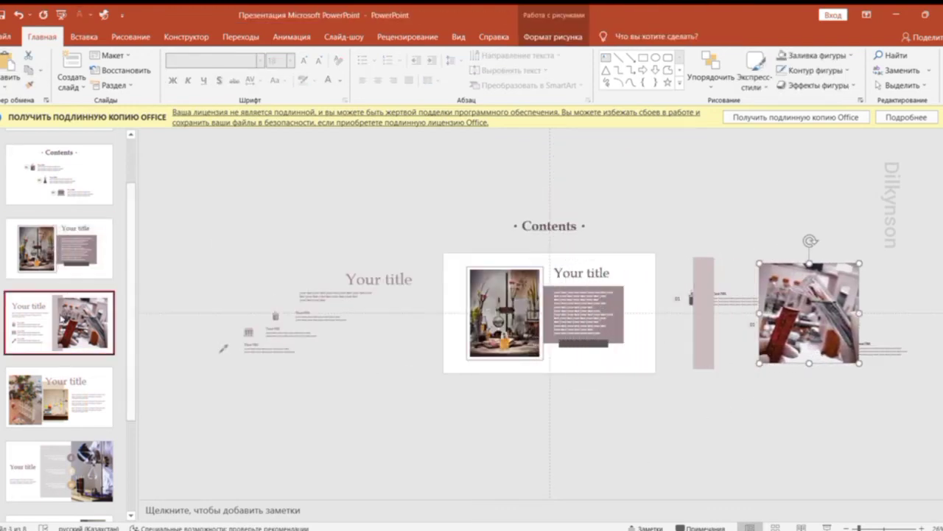
pyautogui.click(241, 36)
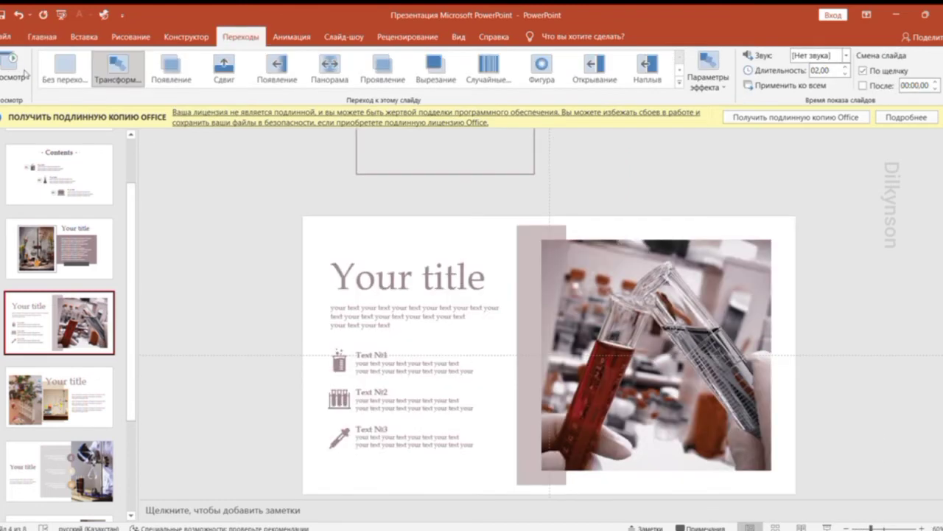
pyautogui.click(14, 63)
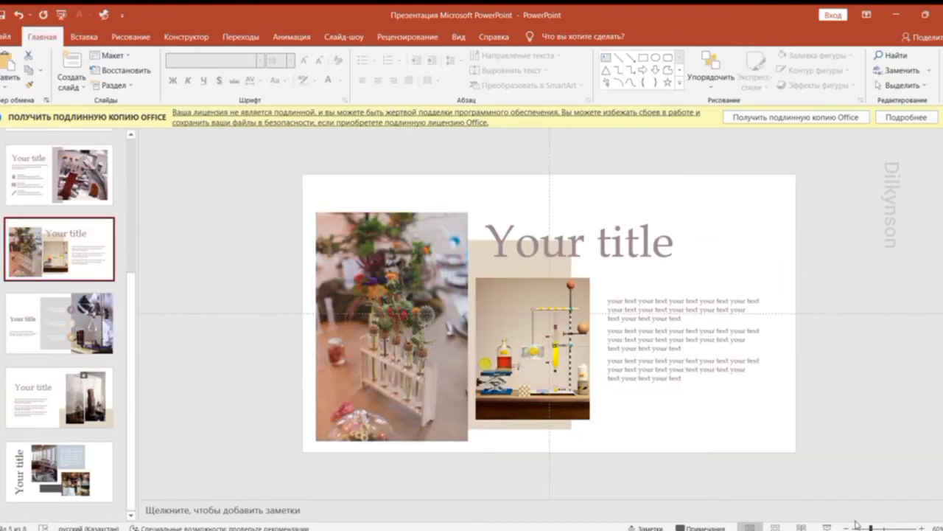
pyautogui.click(857, 523)
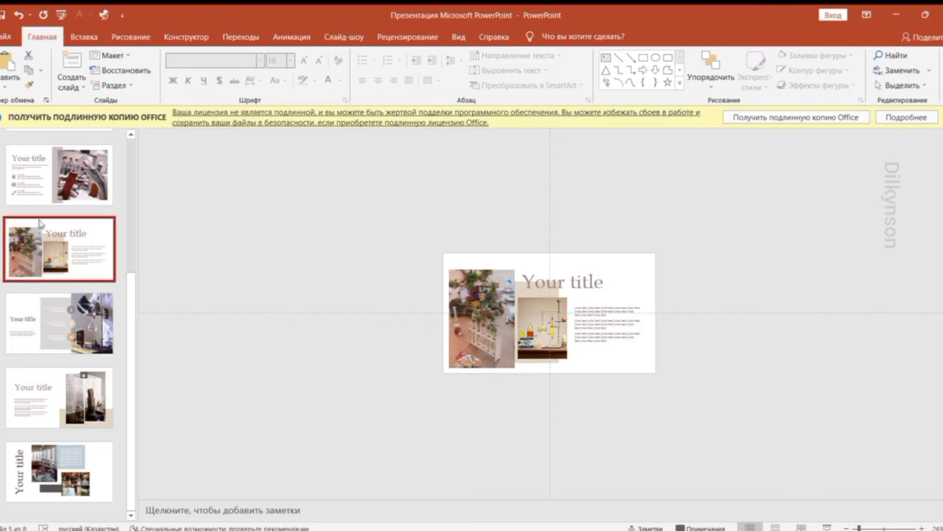
# Copy the Contents slide's off-slide elements, test-tube photo and pink bar onto the plant-photo slide
pyautogui.press('Up')
pyautogui.press('Up')
pyautogui.moveTo(168, 209); pyautogui.dragTo(441, 441)
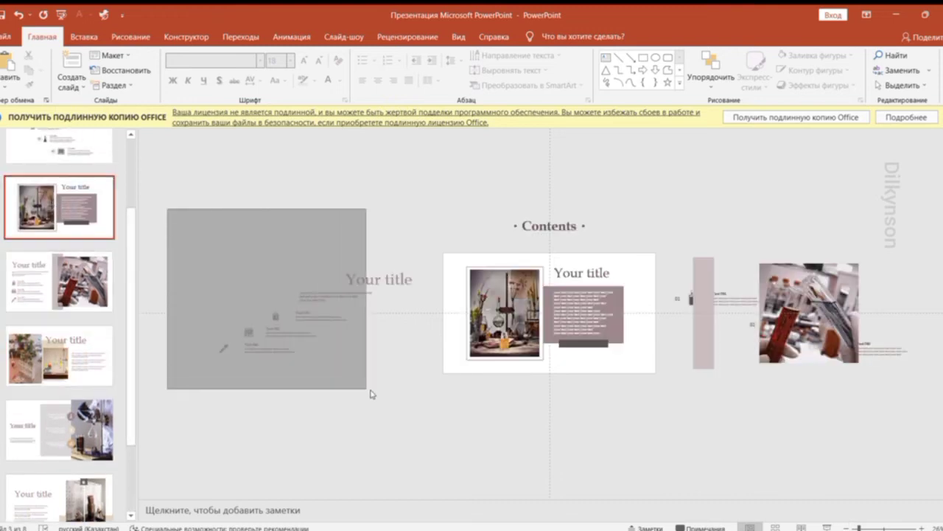
pyautogui.keyDown('shift'); pyautogui.click(824, 316); pyautogui.keyUp('shift')
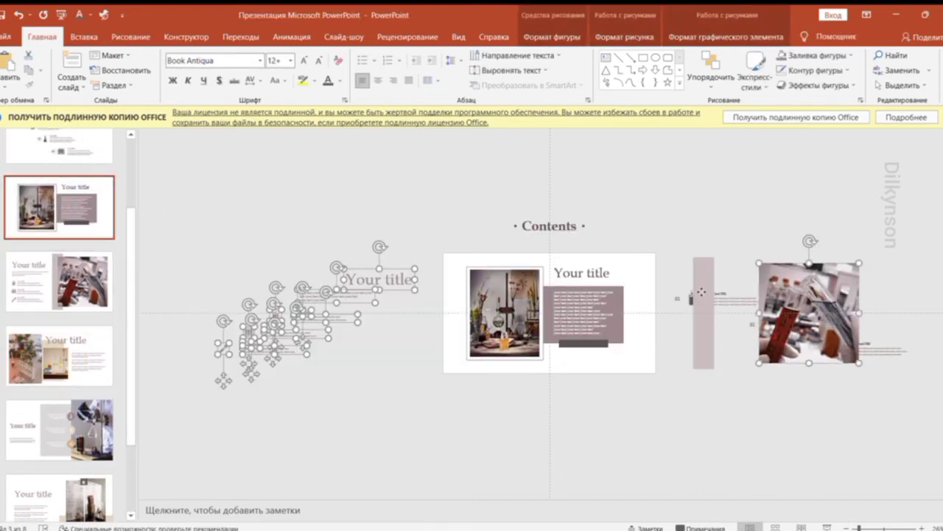
pyautogui.keyDown('shift'); pyautogui.click(704, 310); pyautogui.keyUp('shift')
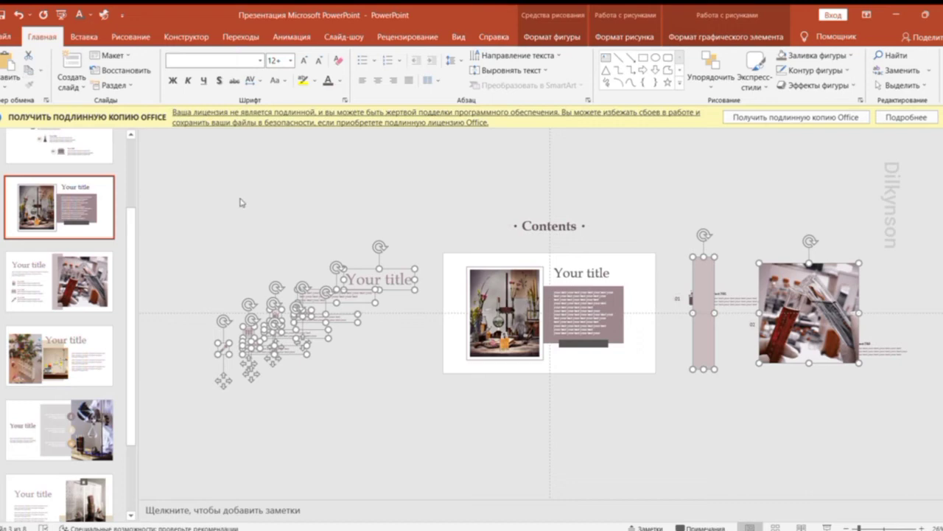
pyautogui.press('Down')
pyautogui.press('Down')
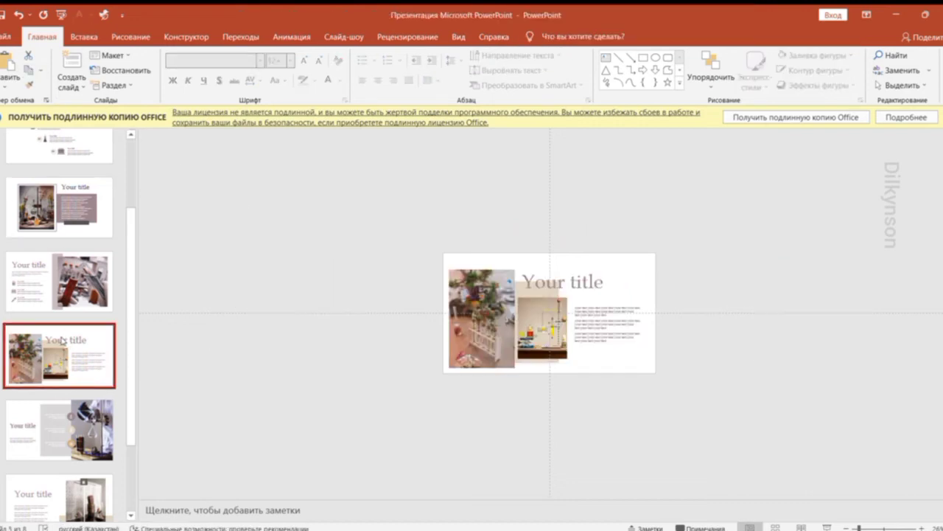
pyautogui.hotkey('ctrl', 'v')
# Copy the plant-photo slide's two photos and text block onto the test-tube slide
pyautogui.click(402, 425)
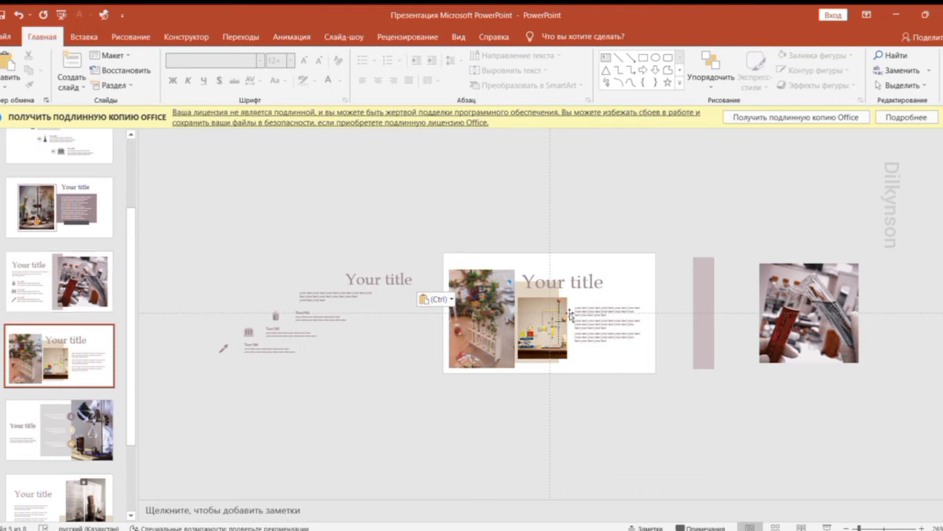
pyautogui.click(472, 326)
pyautogui.keyDown('shift'); pyautogui.click(538, 325); pyautogui.keyUp('shift')
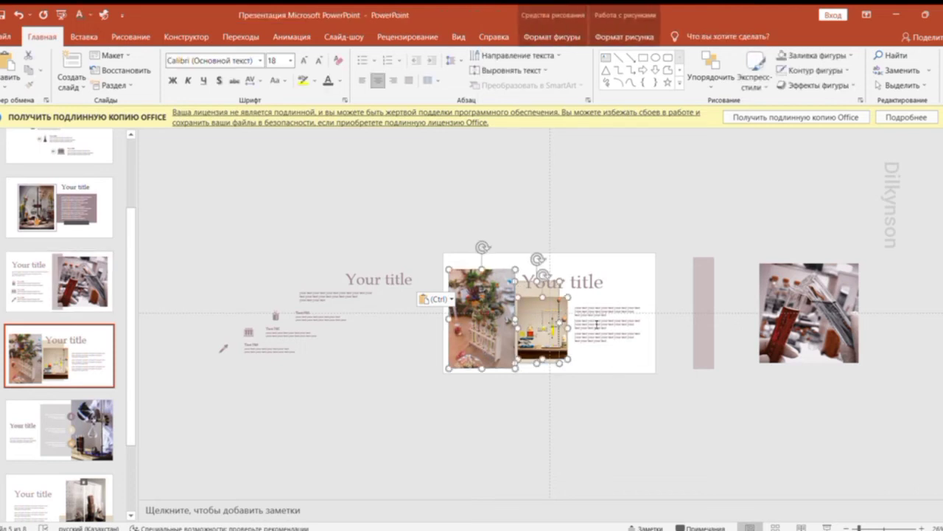
pyautogui.moveTo(661, 375); pyautogui.dragTo(560, 292)
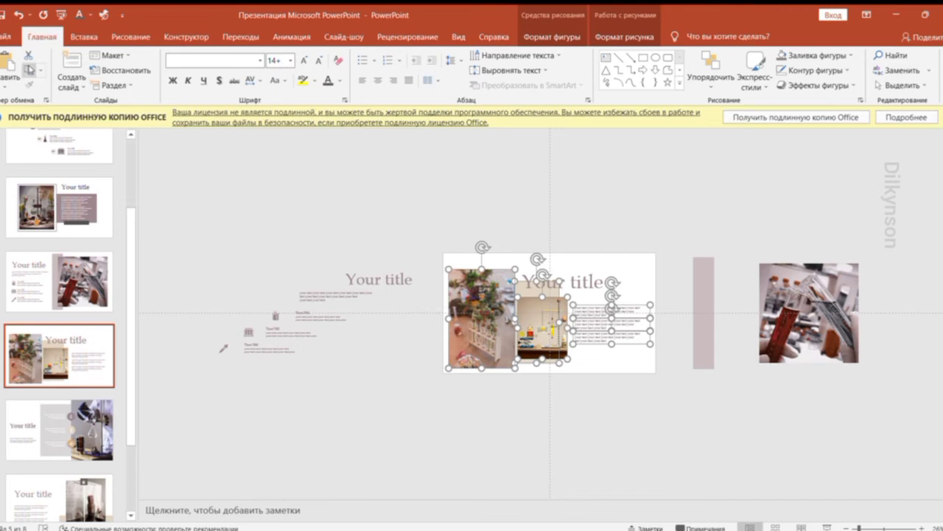
pyautogui.click(28, 69)
pyautogui.click(59, 282)
pyautogui.click(8, 65)
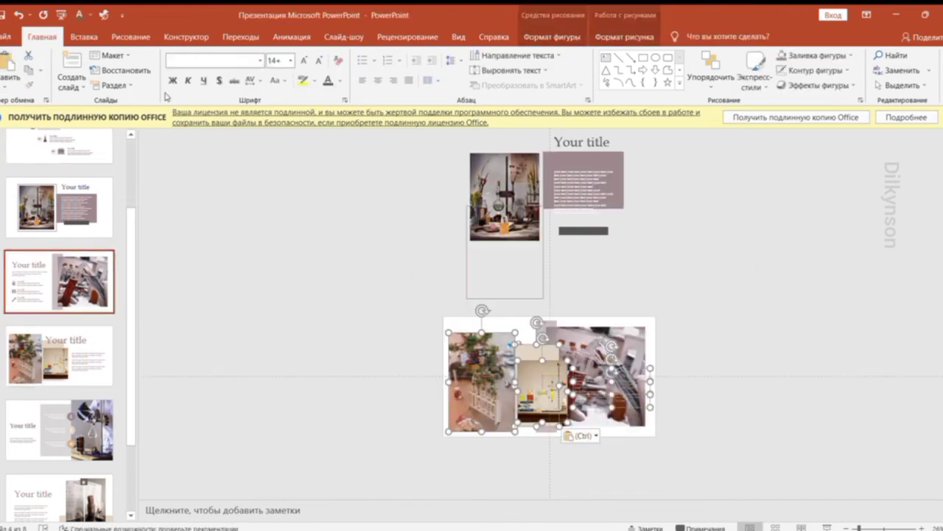
# Move the pasted group below the test-tube slide, delete the small lab photo, and shorten the beige block
pyautogui.press('Down')
pyautogui.press('Down')
pyautogui.press('Down')
pyautogui.press('Down')
pyautogui.press('Down')
pyautogui.press('Down')
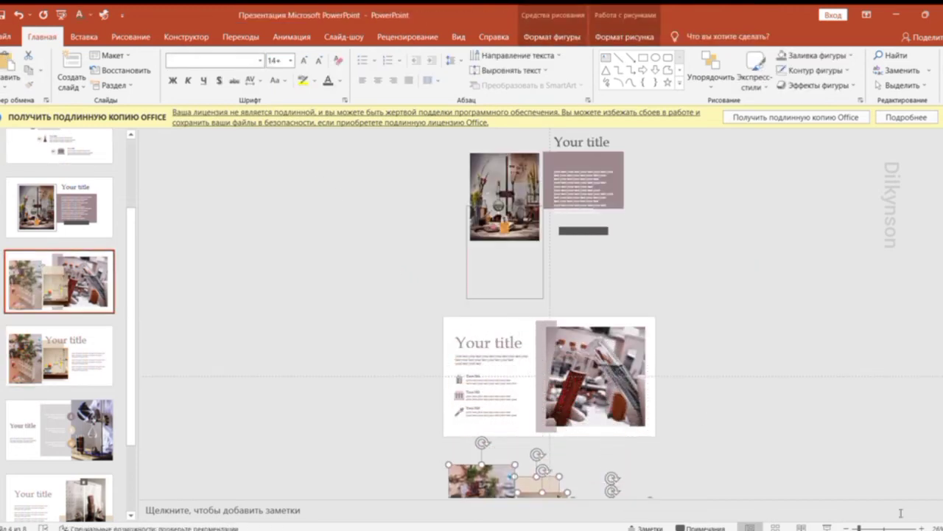
pyautogui.click(855, 528)
pyautogui.click(733, 452)
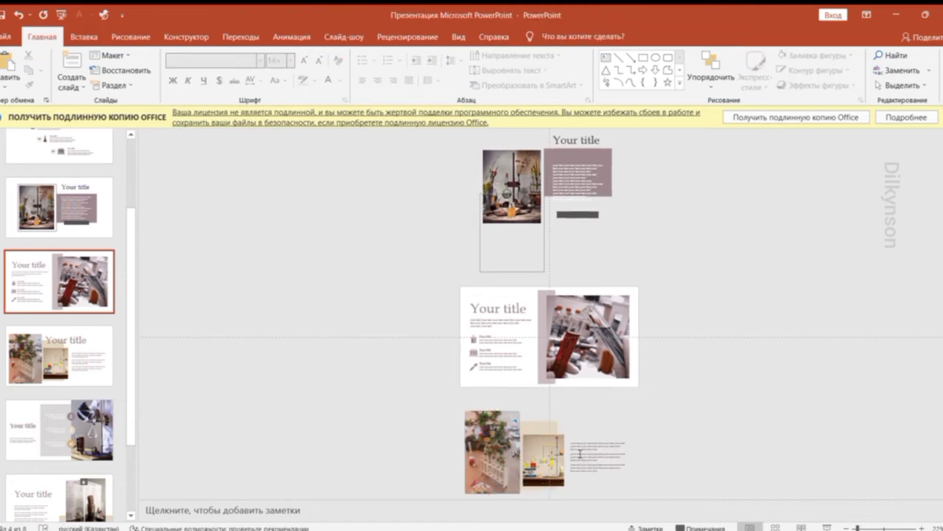
pyautogui.click(538, 447)
pyautogui.press('Delete')
pyautogui.click(538, 451)
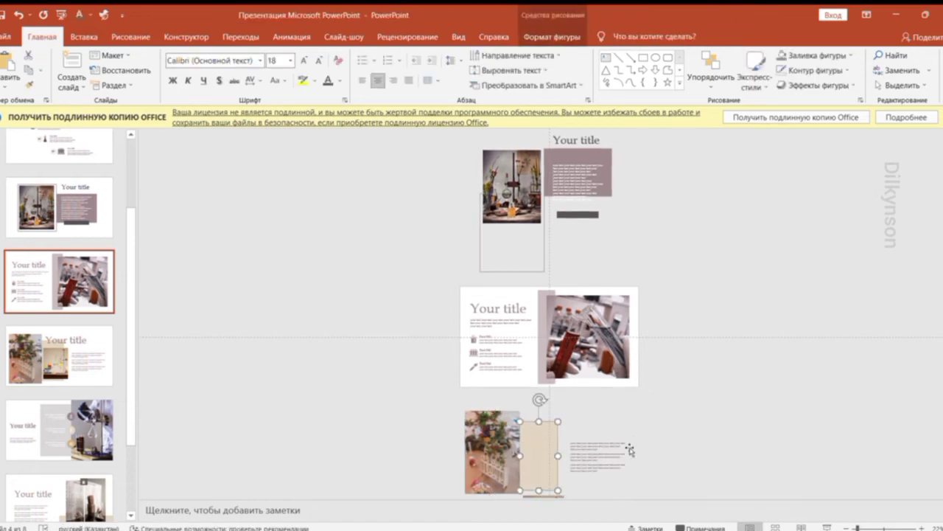
pyautogui.hotkey('shift', 'Down')
pyautogui.hotkey('shift', 'Down')
pyautogui.hotkey('shift', 'Down')
pyautogui.hotkey('shift', 'Down')
pyautogui.hotkey('shift', 'Down')
pyautogui.hotkey('shift', 'Down')
# Nudge the small text box into place beside the shortened beige block
pyautogui.click(617, 466)
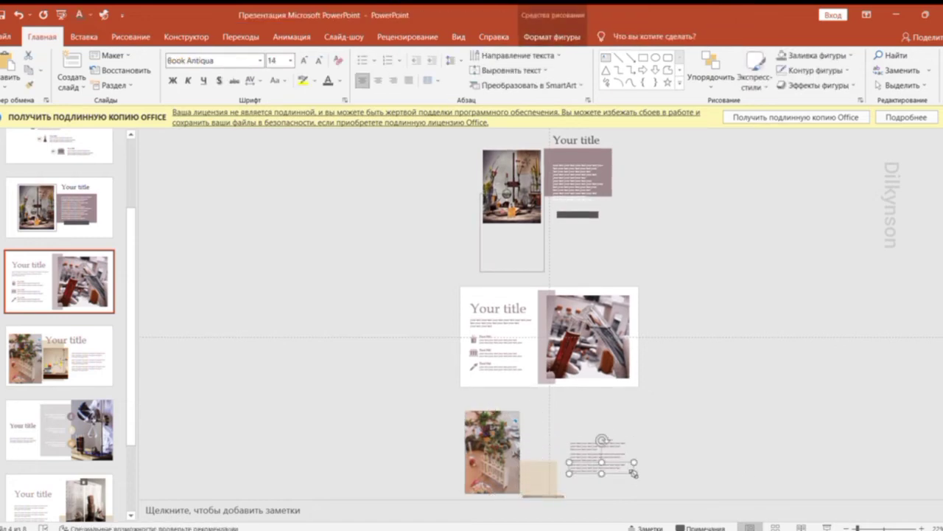
pyautogui.press('Down')
pyautogui.press('Down')
pyautogui.press('Down')
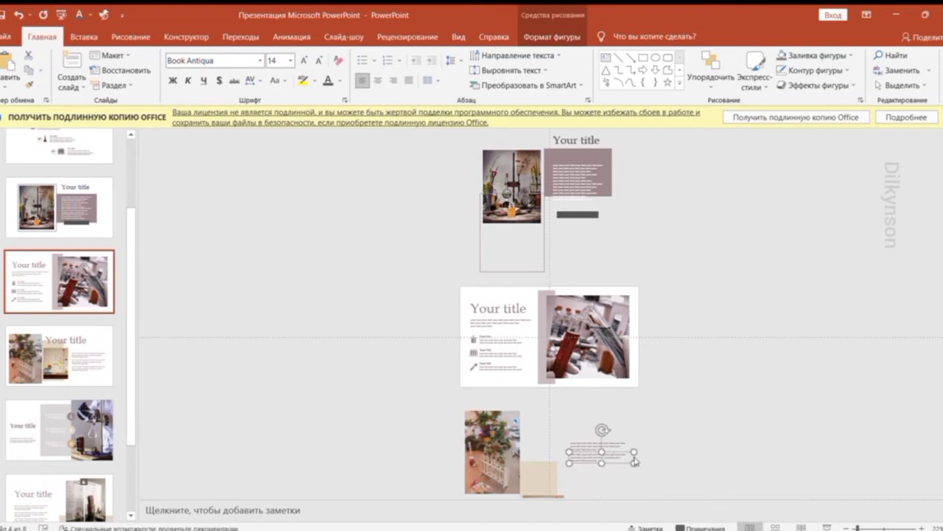
pyautogui.press('Down')
pyautogui.press('Up')
pyautogui.press('Up')
pyautogui.press('Up')
pyautogui.press('Down')
pyautogui.press('Down')
pyautogui.press('Down')
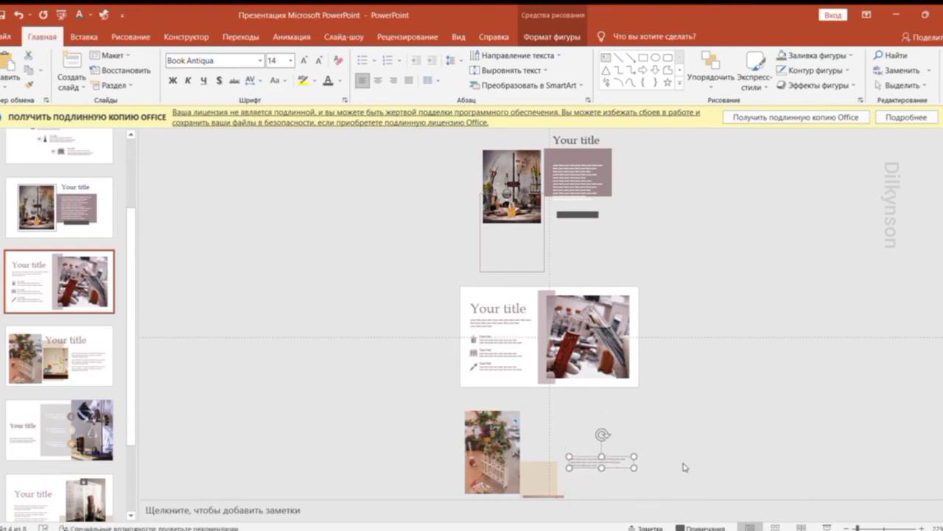
pyautogui.press('Down')
pyautogui.press('Down')
pyautogui.press('Down')
pyautogui.moveTo(875, 527); pyautogui.dragTo(853, 528)
pyautogui.click(727, 416)
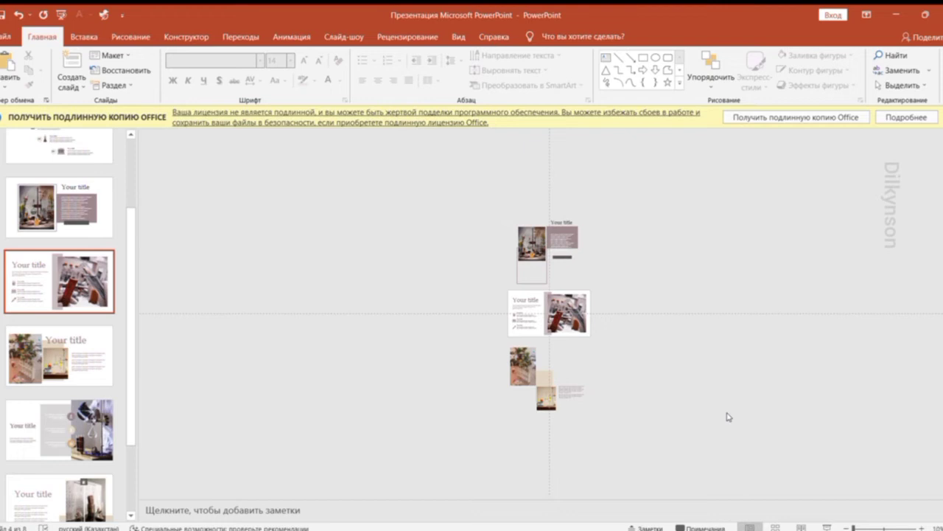
pyautogui.click(582, 398)
pyautogui.press('Up')
pyautogui.click(659, 403)
pyautogui.click(18, 14)
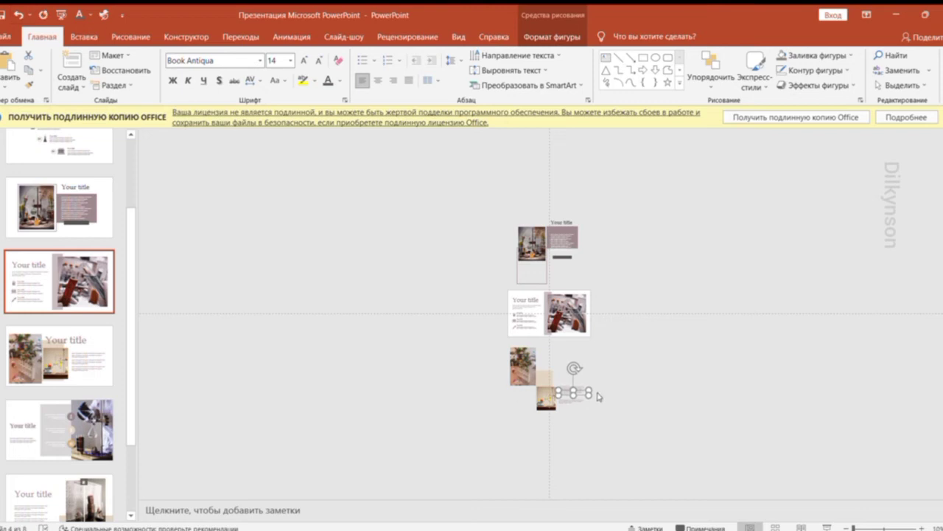
pyautogui.click(648, 390)
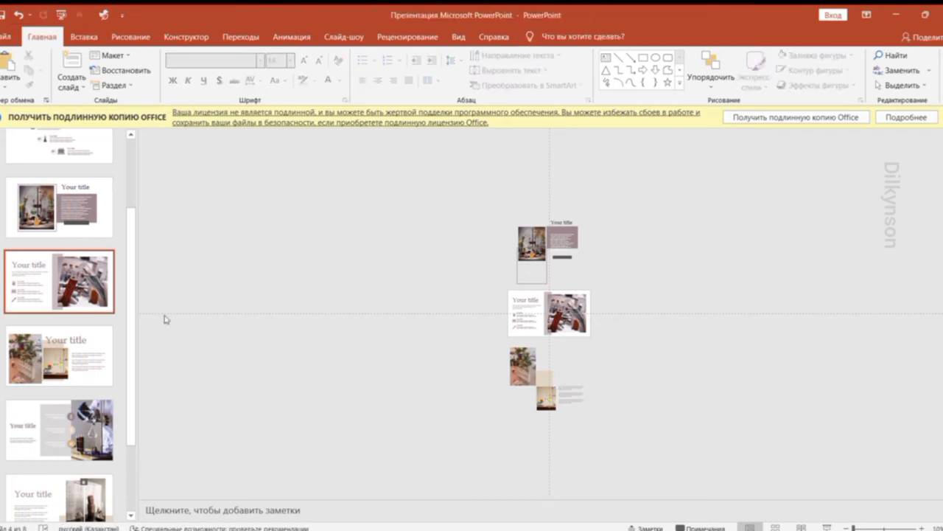
pyautogui.click(59, 355)
# Copy the plant-photo slide's title onto the test-tube slide, parked above it
pyautogui.click(572, 303)
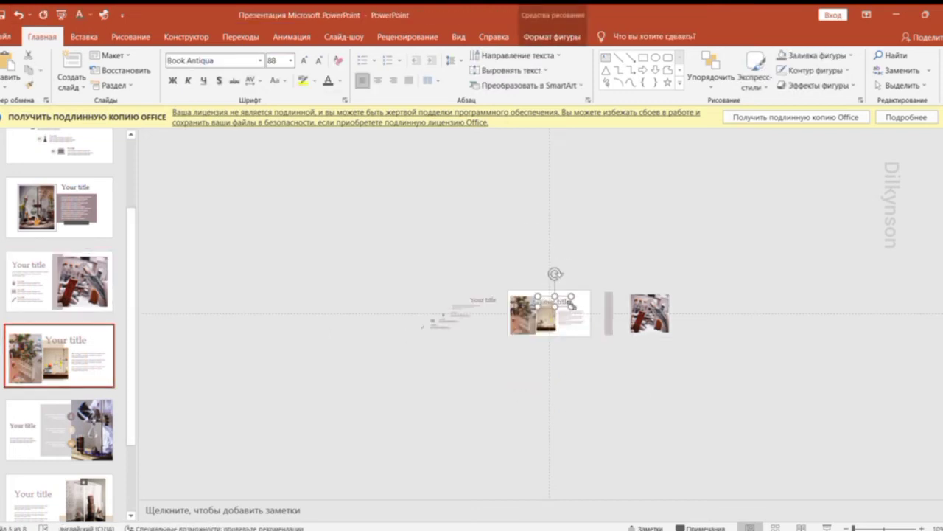
pyautogui.click(27, 67)
pyautogui.click(59, 282)
pyautogui.hotkey('ctrl', 'v')
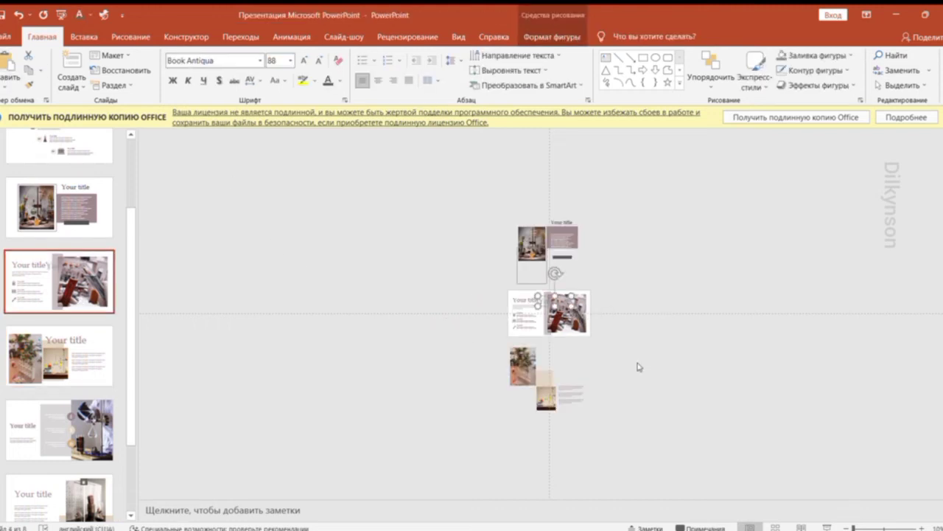
pyautogui.press('Up')
pyautogui.press('Up')
pyautogui.press('Up')
pyautogui.click(863, 528)
# Preview the Transform transition into the plant-photo slide
pyautogui.click(74, 339)
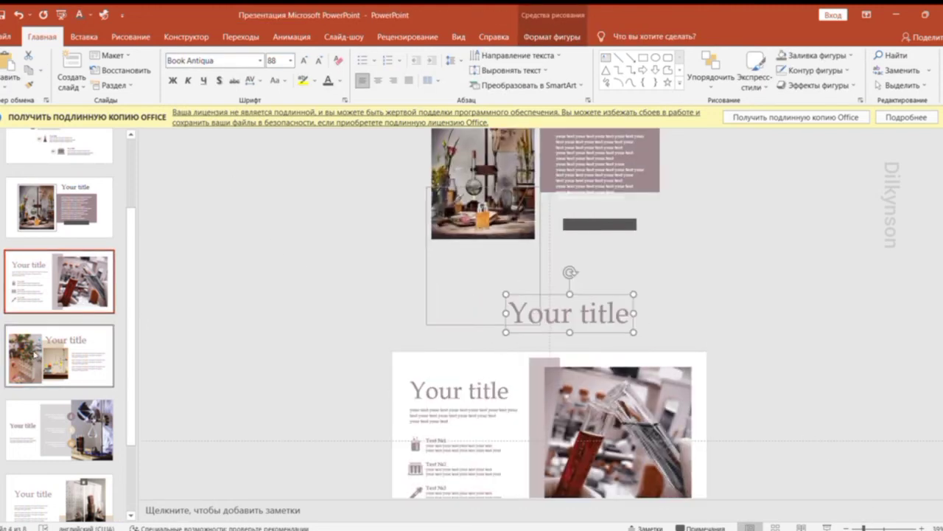
pyautogui.click(241, 37)
pyautogui.click(11, 65)
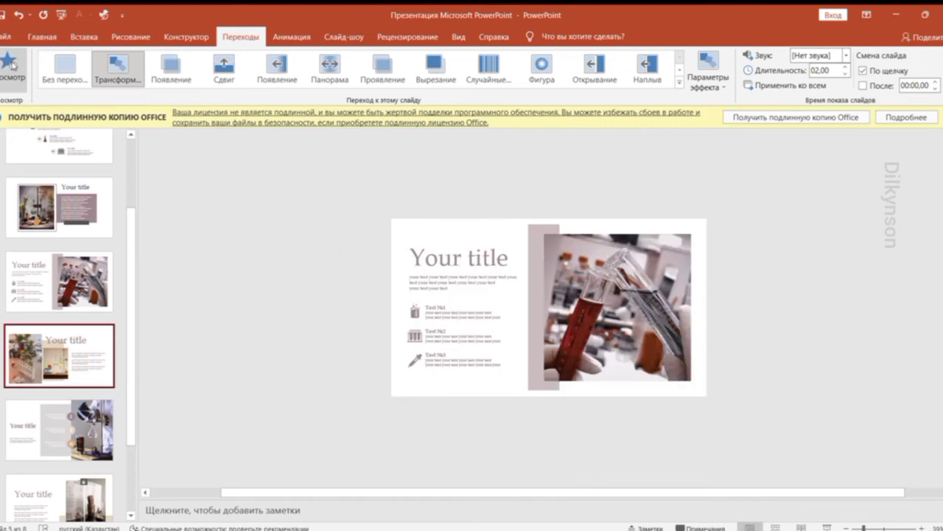
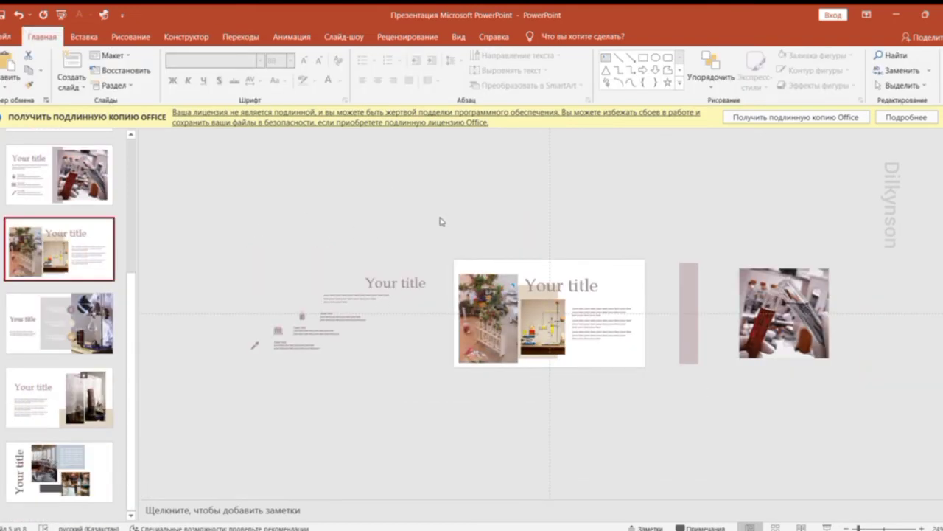
# Copy slide 2's photos, title and text onto slide 3 and nudge them above the canvas
pyautogui.moveTo(441, 221); pyautogui.dragTo(674, 409)
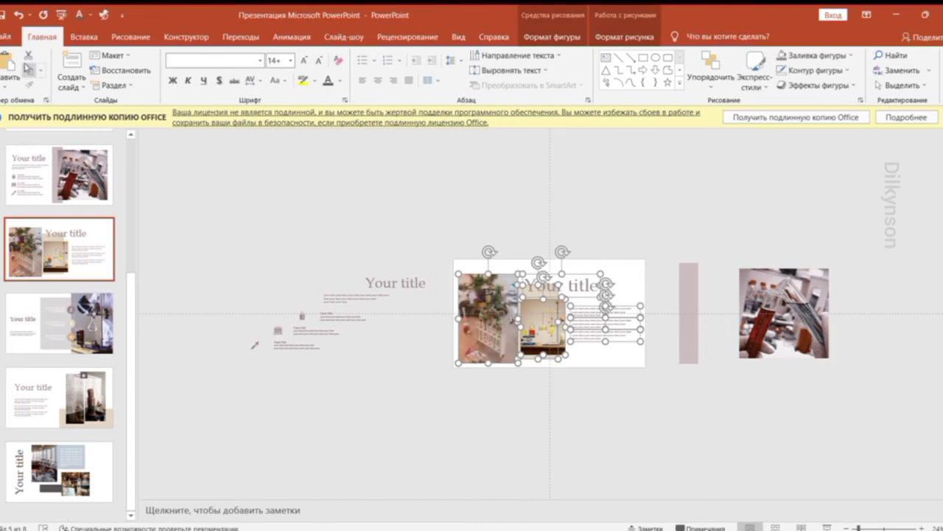
pyautogui.click(59, 323)
pyautogui.click(9, 62)
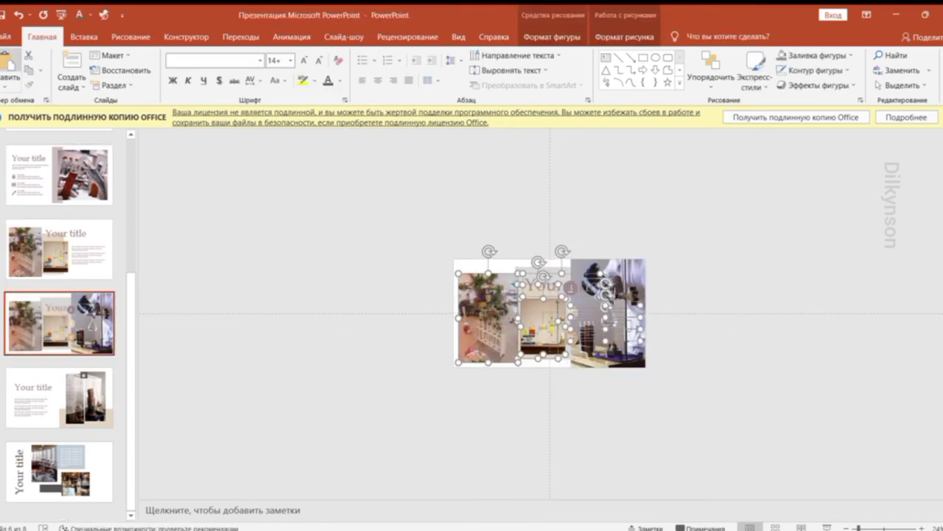
pyautogui.press('Up')
pyautogui.press('Up')
pyautogui.press('Up')
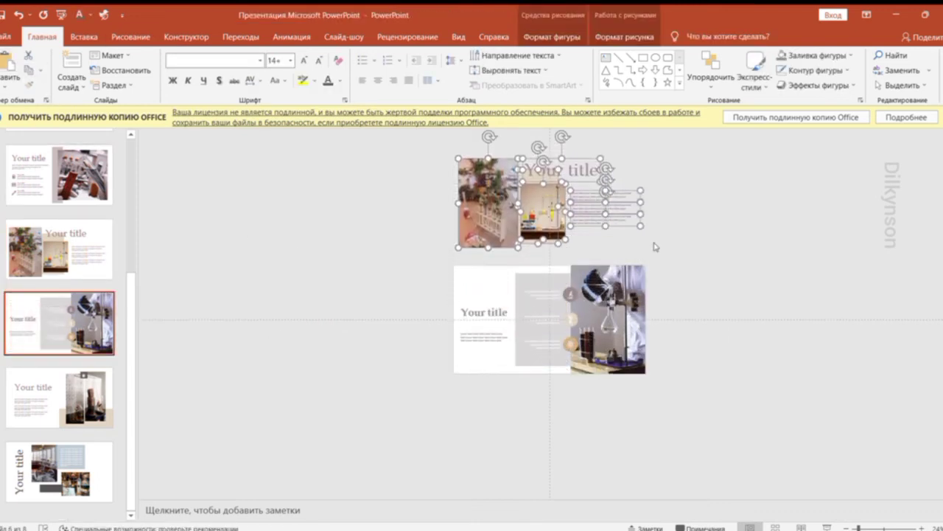
# Tighten the parked title, beige rectangle, small lab photo and flower photo upward
pyautogui.click(593, 163)
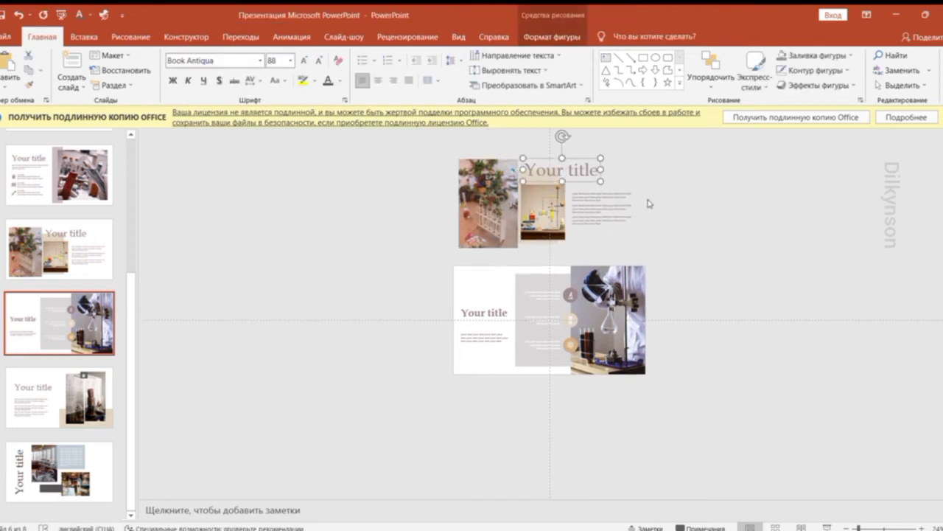
pyautogui.scroll(1, 600, 210)
pyautogui.click(543, 243)
pyautogui.press('Up')
pyautogui.press('Up')
pyautogui.press('Up')
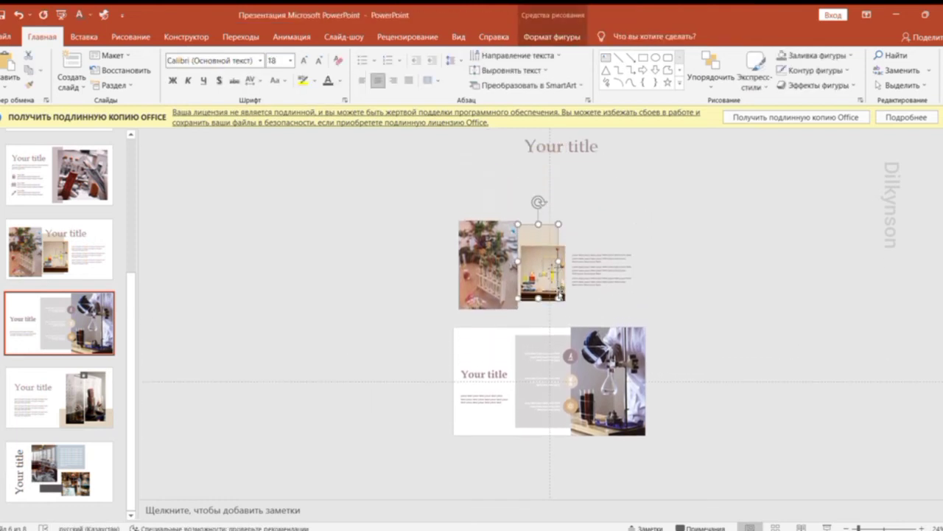
pyautogui.press('Up')
pyautogui.press('Up')
pyautogui.press('Up')
pyautogui.click(554, 284)
pyautogui.press('Up')
pyautogui.press('Up')
pyautogui.press('Up')
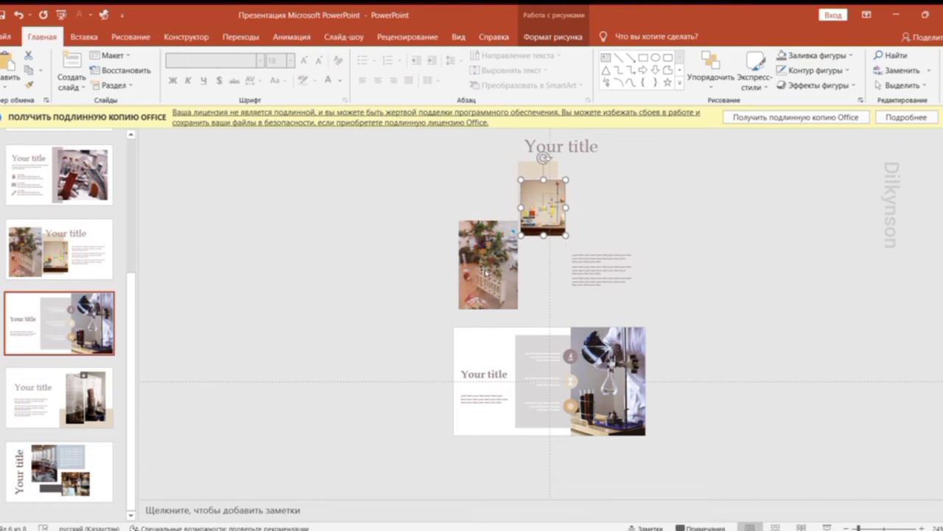
pyautogui.click(486, 273)
pyautogui.press('Up')
pyautogui.press('Up')
pyautogui.press('Up')
# Raise the three pasted text boxes up beside the parked lab photo
pyautogui.press('Up')
pyautogui.press('Up')
pyautogui.press('Up')
pyautogui.click(588, 256)
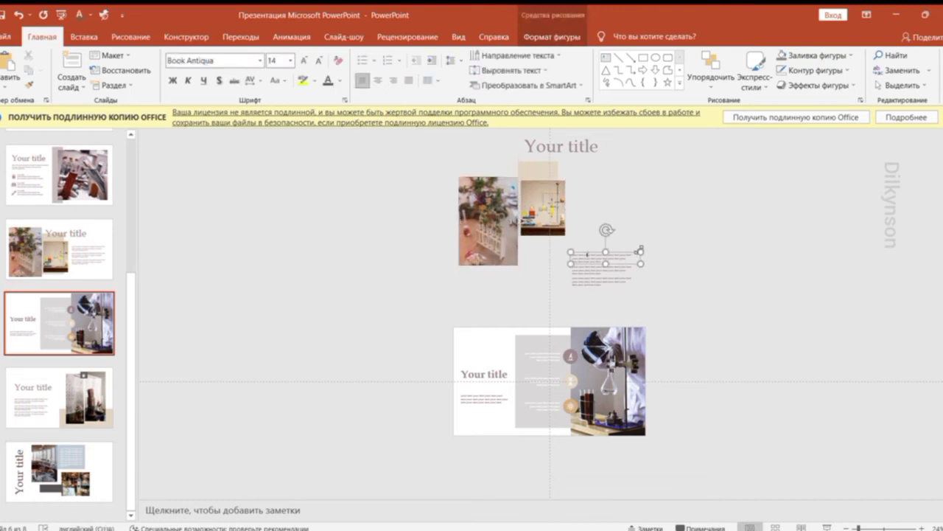
pyautogui.press('Up')
pyautogui.press('Up')
pyautogui.press('Up')
pyautogui.press('Up')
pyautogui.press('Up')
pyautogui.press('Up')
pyautogui.click(643, 268)
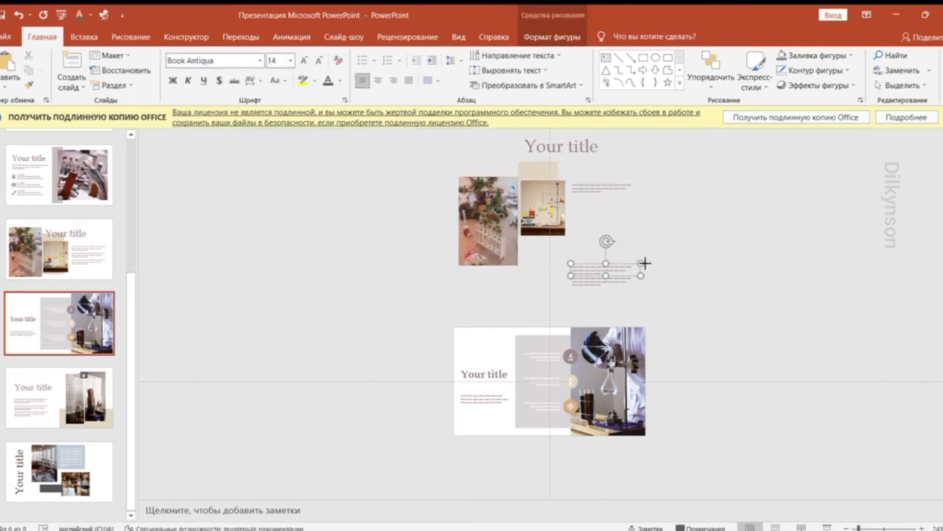
pyautogui.press('Up')
pyautogui.press('Up')
pyautogui.press('Up')
pyautogui.press('Up')
pyautogui.press('Up')
pyautogui.press('Up')
pyautogui.click(620, 284)
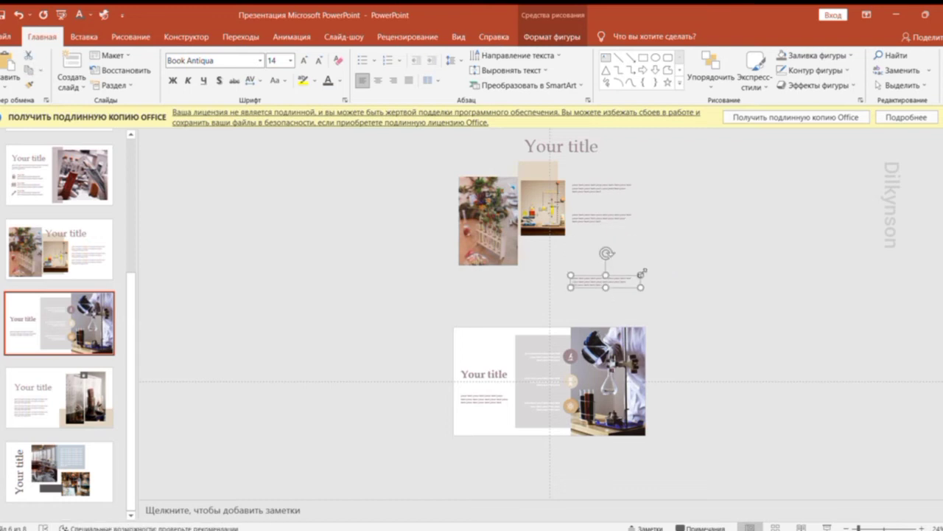
pyautogui.press('Up')
pyautogui.press('Up')
pyautogui.press('Up')
pyautogui.press('Up')
pyautogui.press('Up')
pyautogui.press('Up')
pyautogui.click(687, 301)
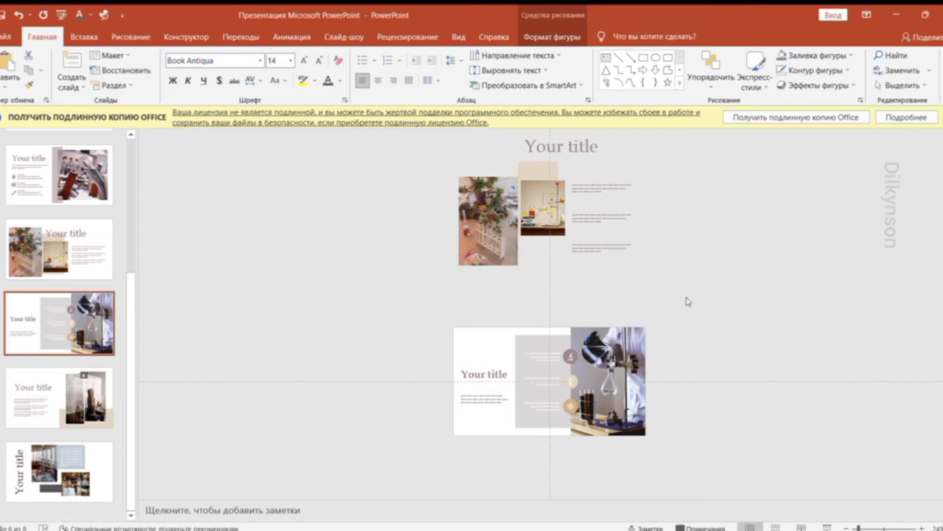
# Copy slide 3's lab photo and return to slide 2
pyautogui.press('Tab')
pyautogui.click(28, 66)
pyautogui.click(59, 249)
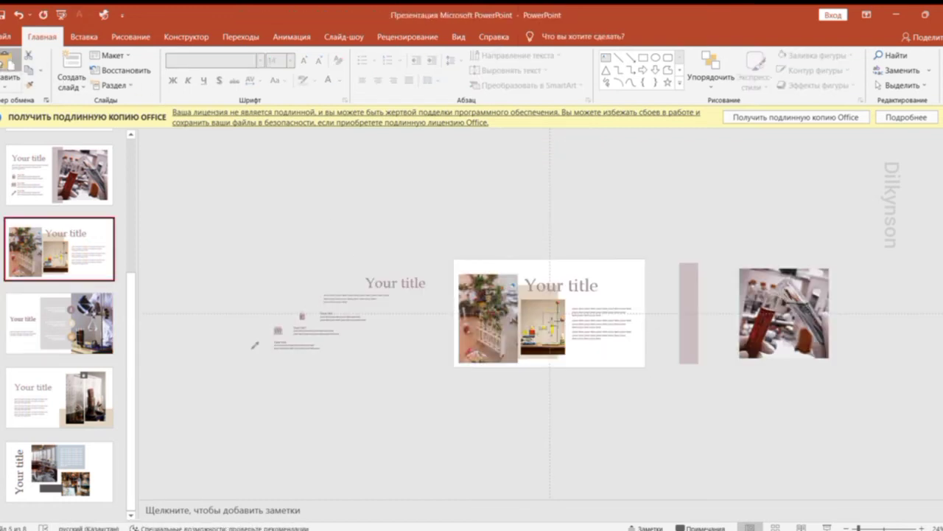
# Paste the lab photo onto slide 2 and nudge it right off the slide
pyautogui.click(9, 63)
pyautogui.press('Right')
pyautogui.press('Right')
pyautogui.press('Right')
pyautogui.press('Right')
pyautogui.press('Right')
pyautogui.press('Right')
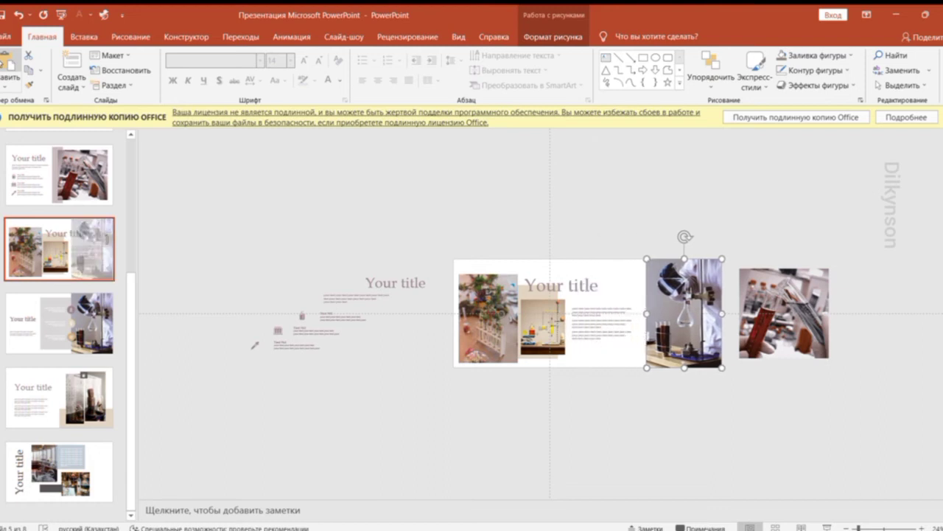
pyautogui.press('Right')
pyautogui.press('Right')
# Copy slide 3's title, grey panel and text onto slide 2, nudged left off-slide
pyautogui.click(61, 295)
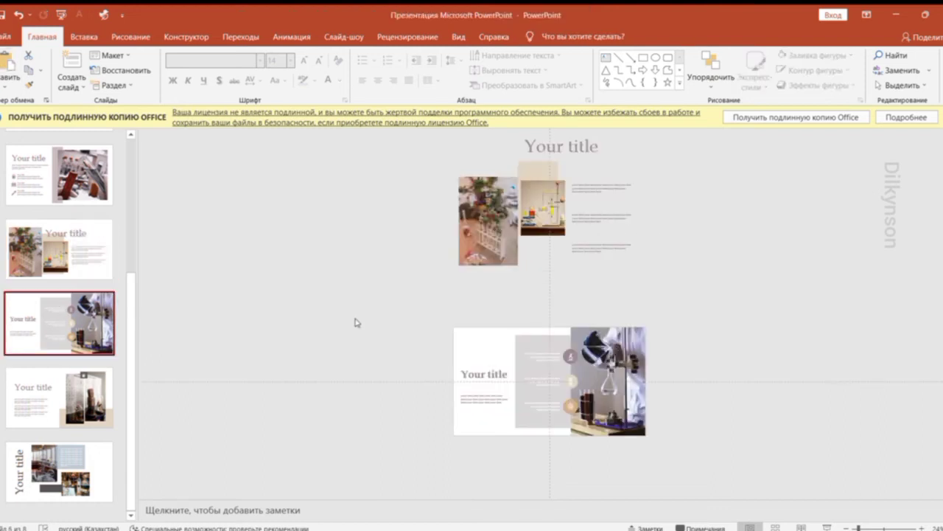
pyautogui.moveTo(411, 313); pyautogui.dragTo(570, 438)
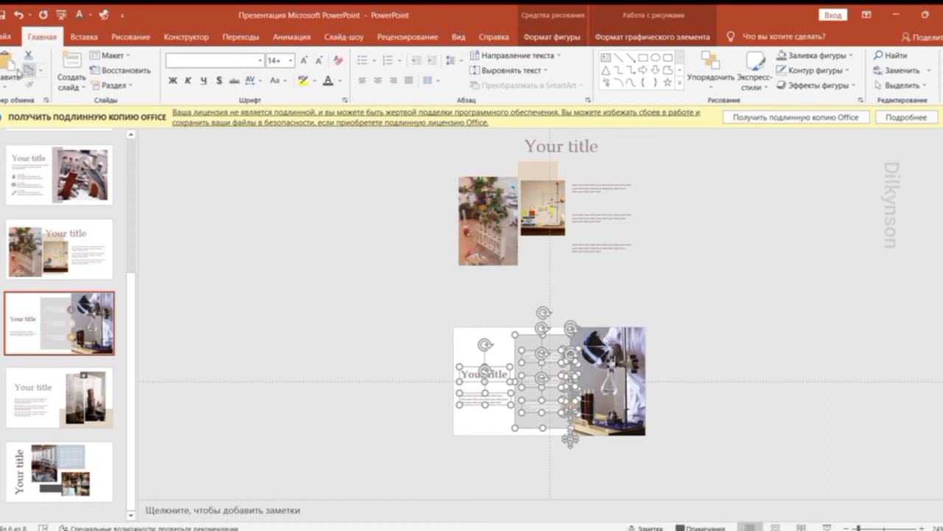
pyautogui.hotkey('ctrl', 'c')
pyautogui.click(59, 249)
pyautogui.hotkey('ctrl', 'v')
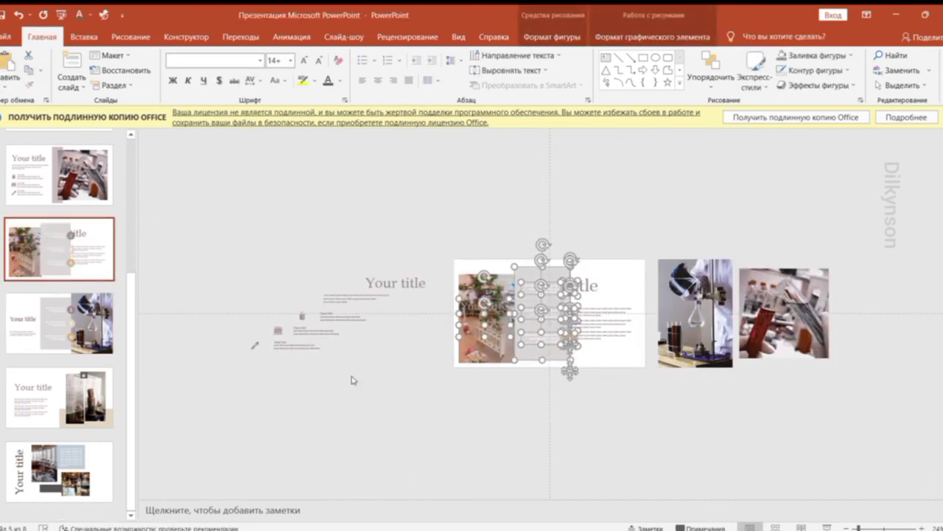
pyautogui.press('Left')
pyautogui.press('Left')
pyautogui.press('Left')
pyautogui.press('Left')
pyautogui.press('Left')
pyautogui.press('Left')
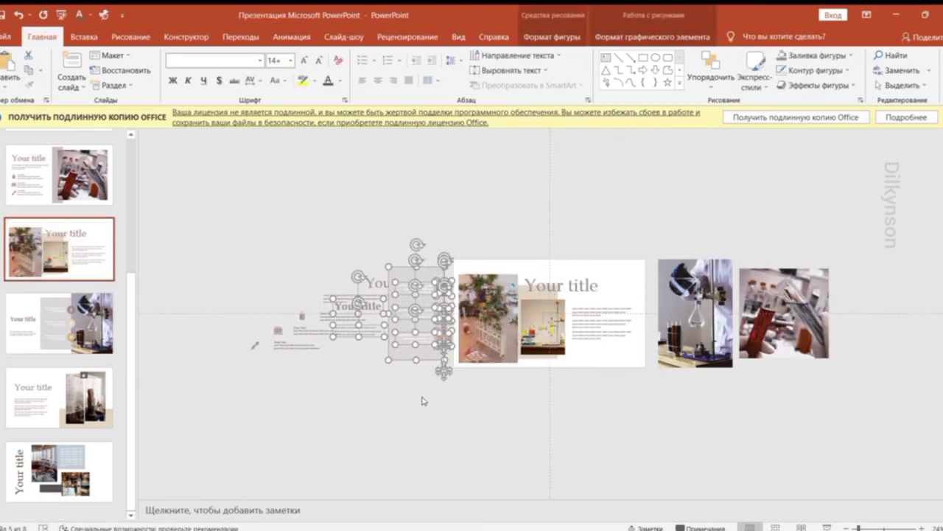
# Inspect the pasted grey panel's small text box and middle round icon
pyautogui.click(420, 396)
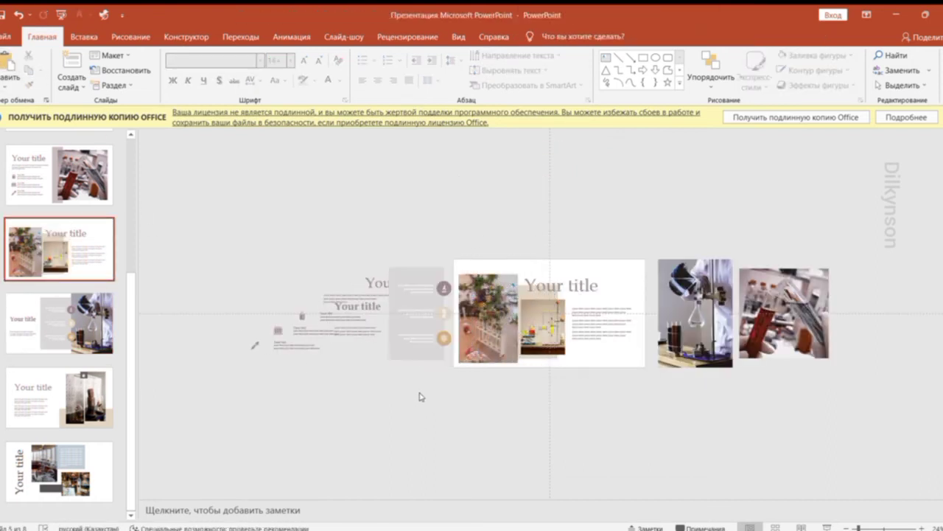
pyautogui.click(421, 289)
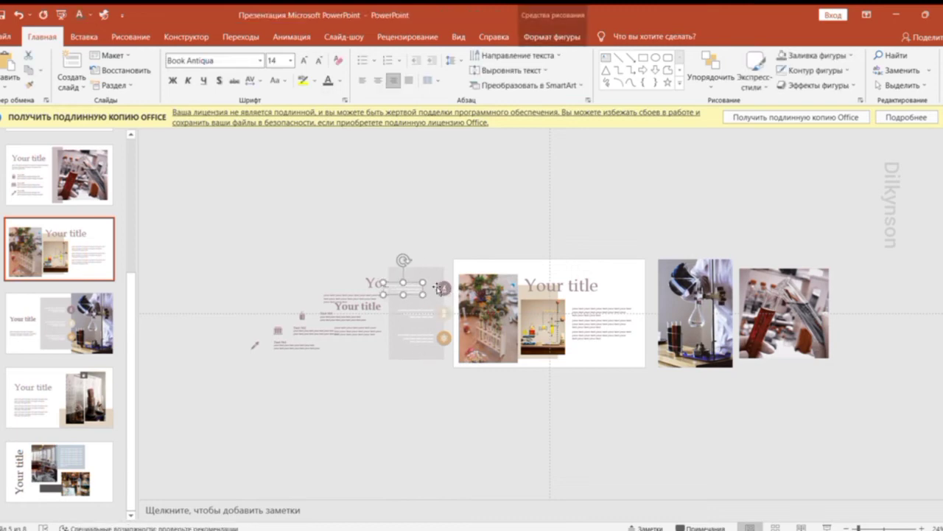
pyautogui.click(444, 312)
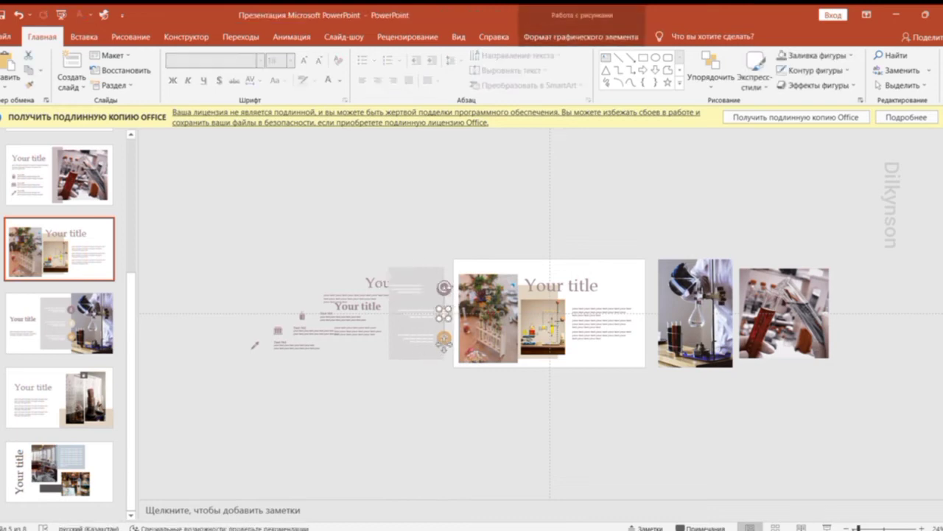
pyautogui.click(864, 526)
pyautogui.click(547, 445)
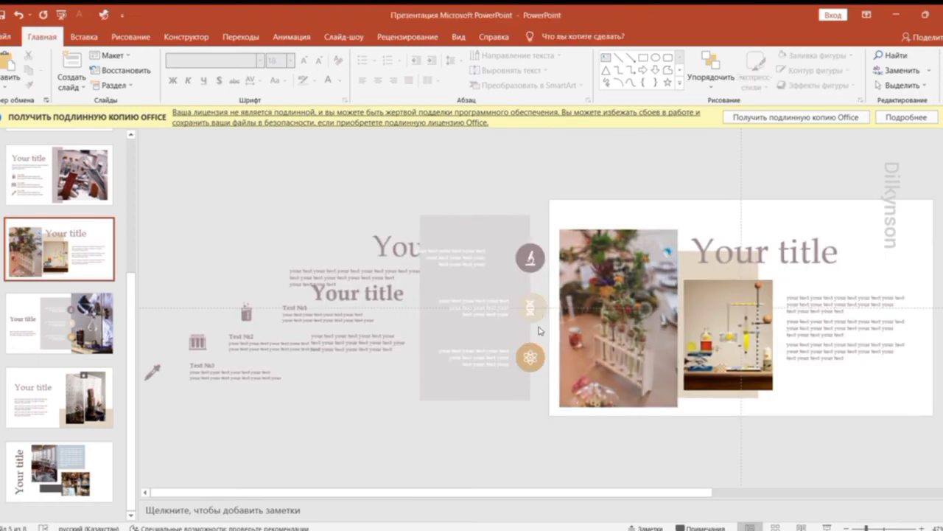
# Shift the text box beside the middle icon, and the middle icon, leftward
pyautogui.click(17, 12)
pyautogui.click(556, 450)
pyautogui.click(495, 308)
pyautogui.moveTo(512, 310); pyautogui.dragTo(409, 310)
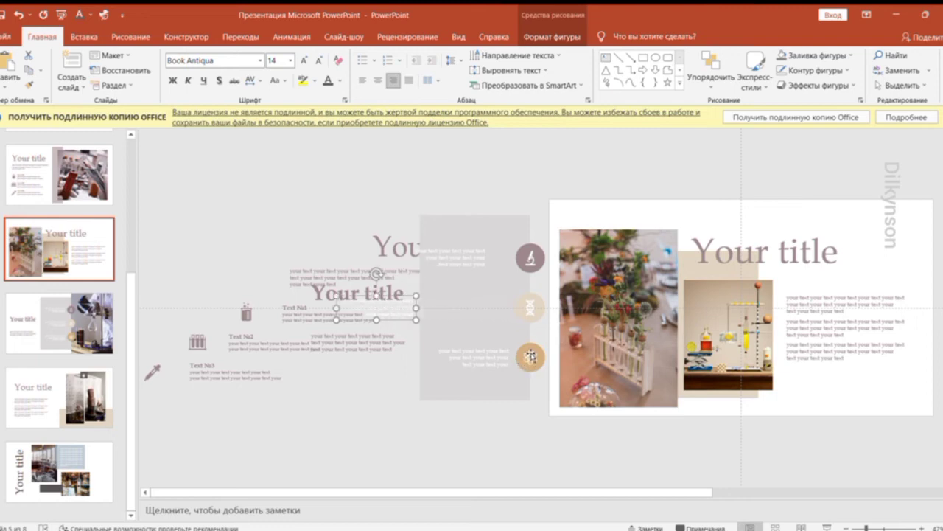
pyautogui.click(543, 313)
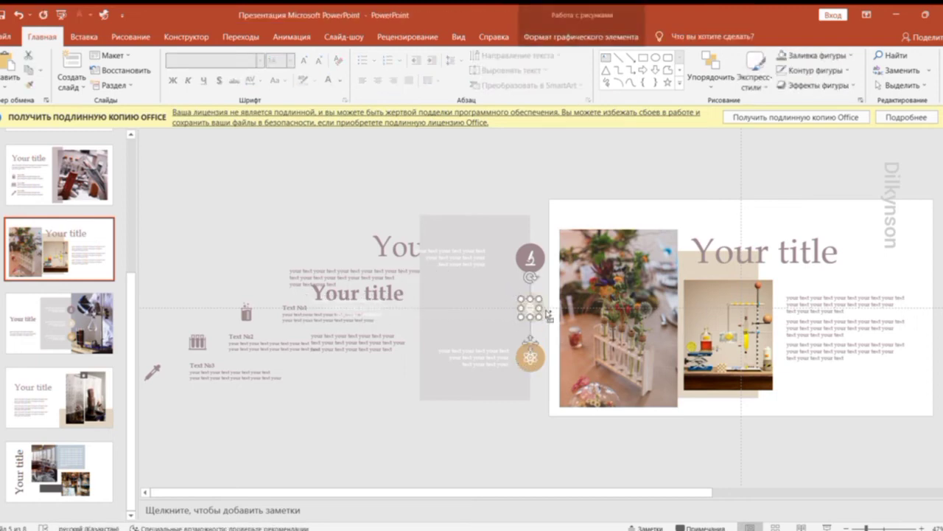
pyautogui.keyDown('shift'); pyautogui.click(548, 315); pyautogui.keyUp('shift')
pyautogui.press('Left')
pyautogui.press('Left')
pyautogui.press('Left')
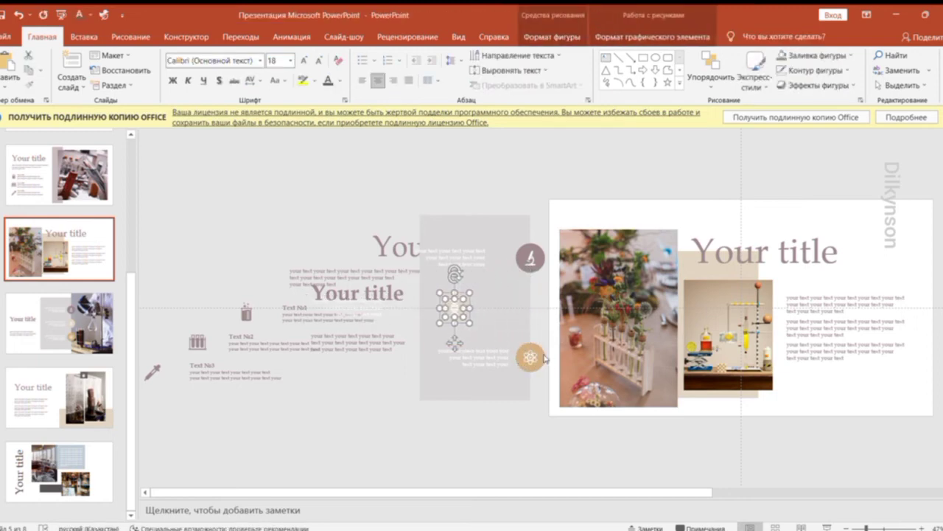
# Nudge the lower panel text box and the atom icon left
pyautogui.click(510, 367)
pyautogui.press('Left')
pyautogui.press('Left')
pyautogui.press('Left')
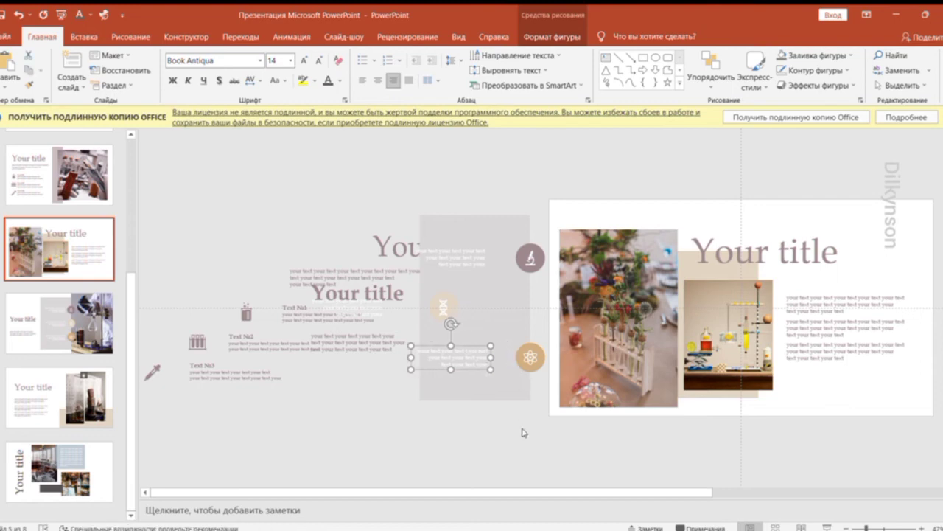
pyautogui.press('Left')
pyautogui.press('Left')
pyautogui.press('Left')
pyautogui.press('Left')
pyautogui.press('Left')
pyautogui.press('Left')
pyautogui.press('Left')
pyautogui.press('Left')
pyautogui.click(531, 359)
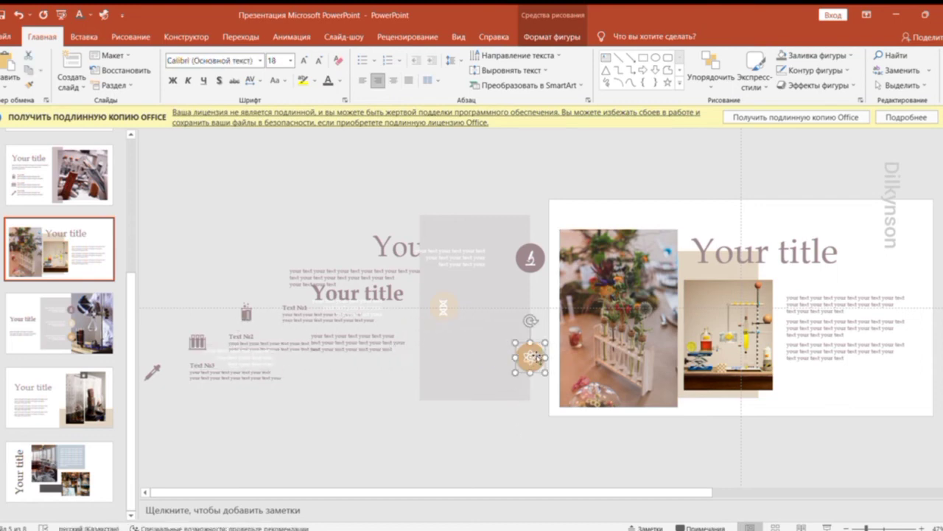
pyautogui.click(530, 359)
pyautogui.press('Left')
pyautogui.press('Left')
pyautogui.press('Left')
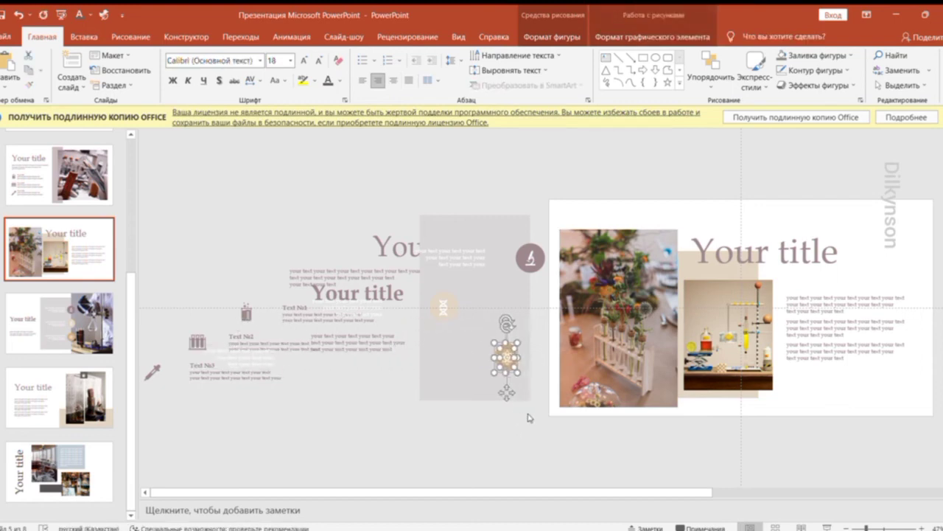
pyautogui.press('Left')
pyautogui.press('Left')
pyautogui.press('Left')
pyautogui.press('Left')
pyautogui.press('Left')
pyautogui.press('Left')
pyautogui.press('Left')
pyautogui.press('Left')
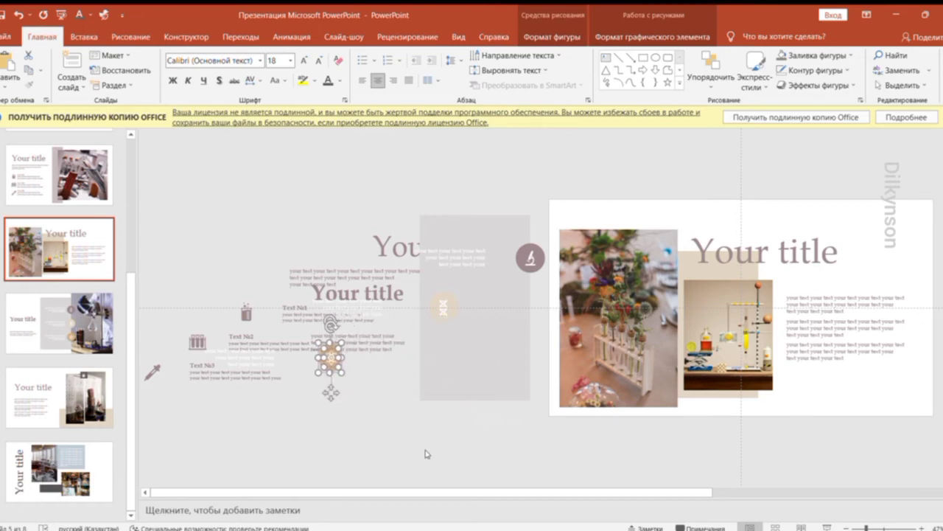
# Drag the pasted 'Your title' box and its body text left onto the pasteboard
pyautogui.click(398, 298)
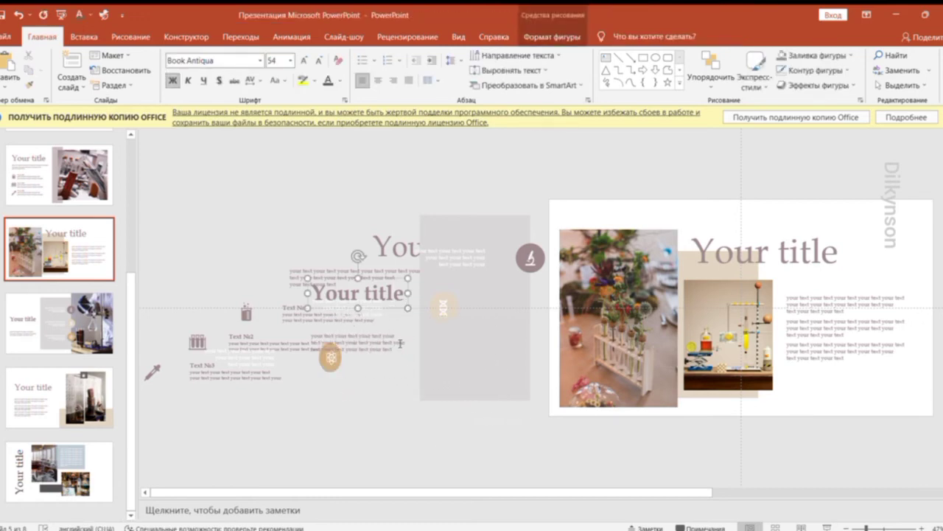
pyautogui.click(404, 346)
pyautogui.keyDown('shift'); pyautogui.click(407, 298); pyautogui.keyUp('shift')
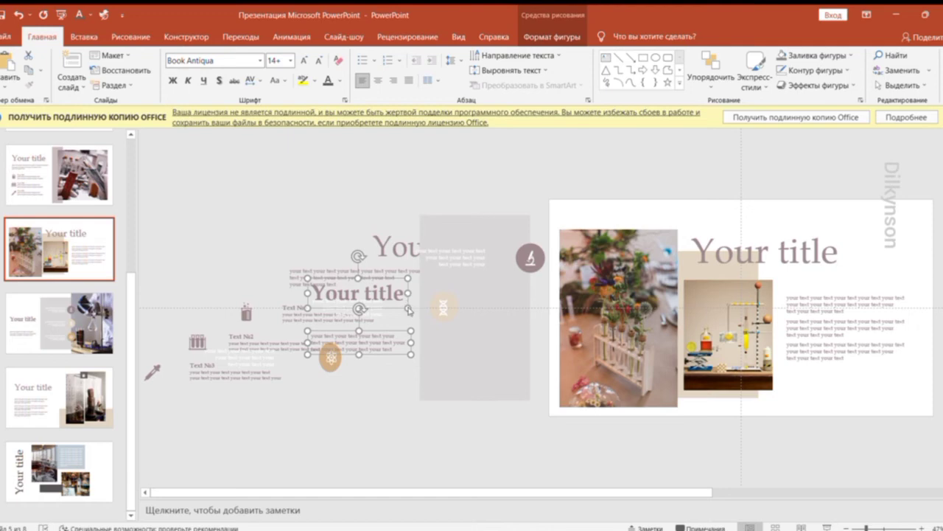
pyautogui.moveTo(439, 346); pyautogui.dragTo(262, 346)
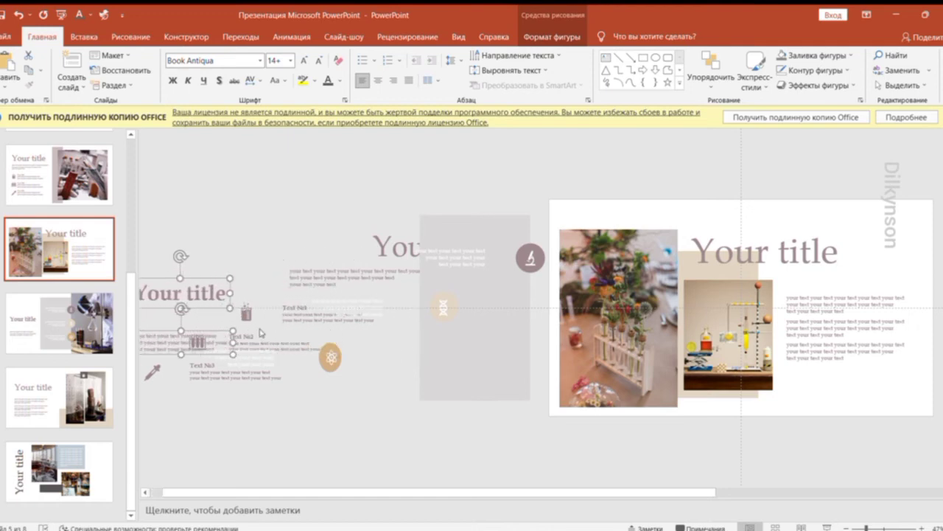
pyautogui.click(233, 250)
# Apply the Morph transition to slide 3
pyautogui.click(163, 349)
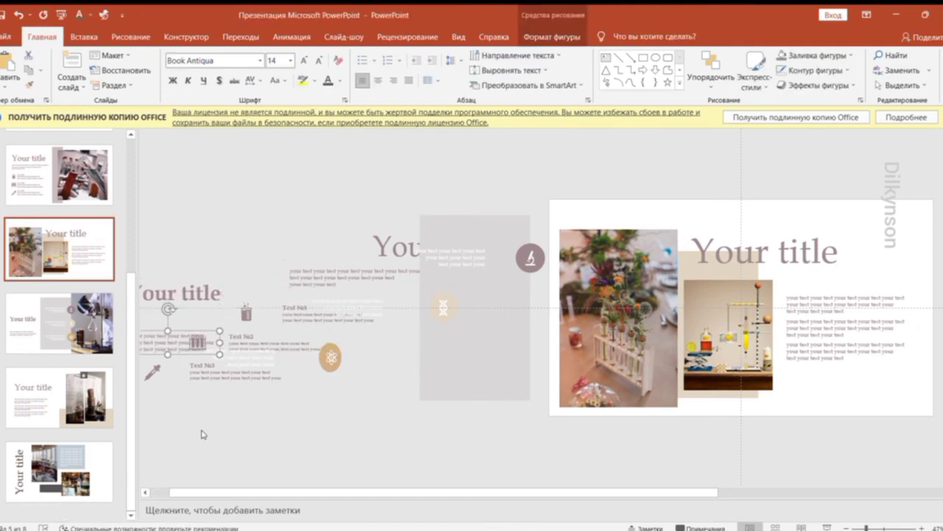
pyautogui.click(59, 323)
pyautogui.click(241, 36)
# Play the Morph transition preview on the flask-photo slide twice
pyautogui.click(118, 67)
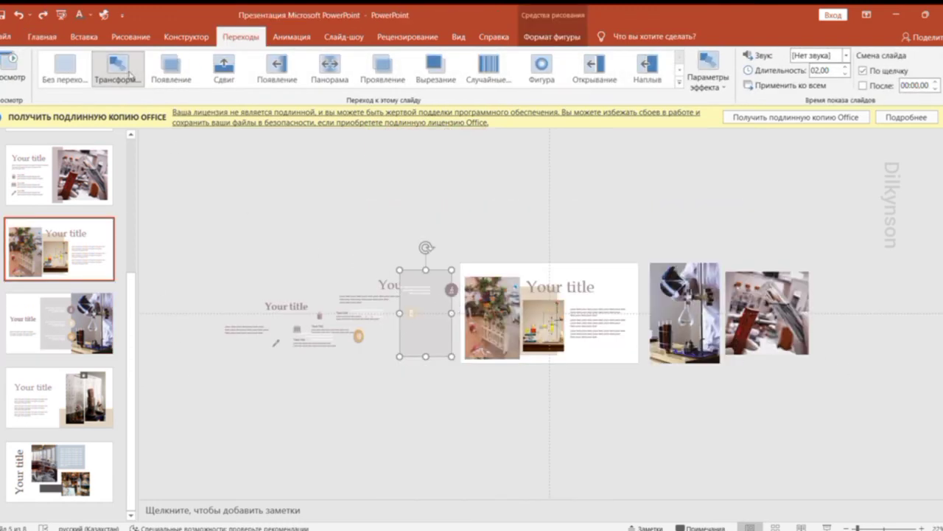
pyautogui.click(42, 36)
pyautogui.press('Escape')
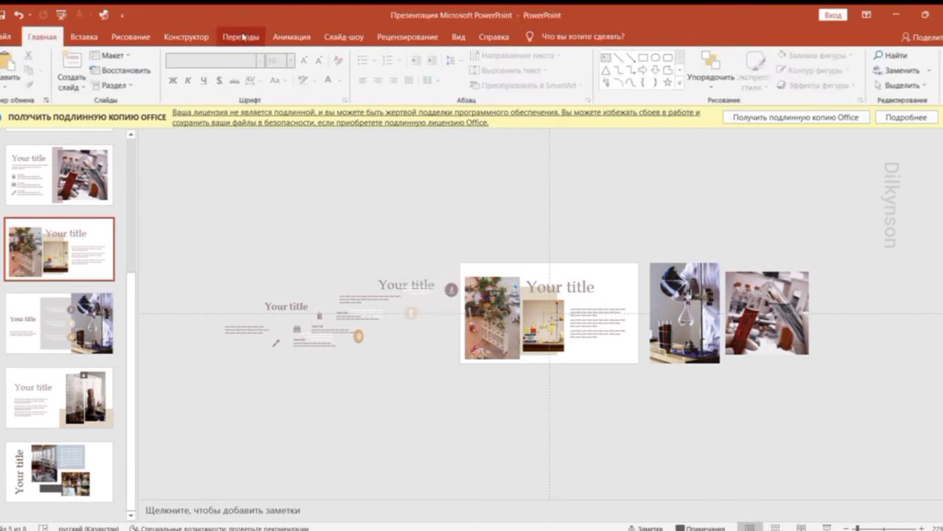
pyautogui.click(242, 36)
pyautogui.click(14, 63)
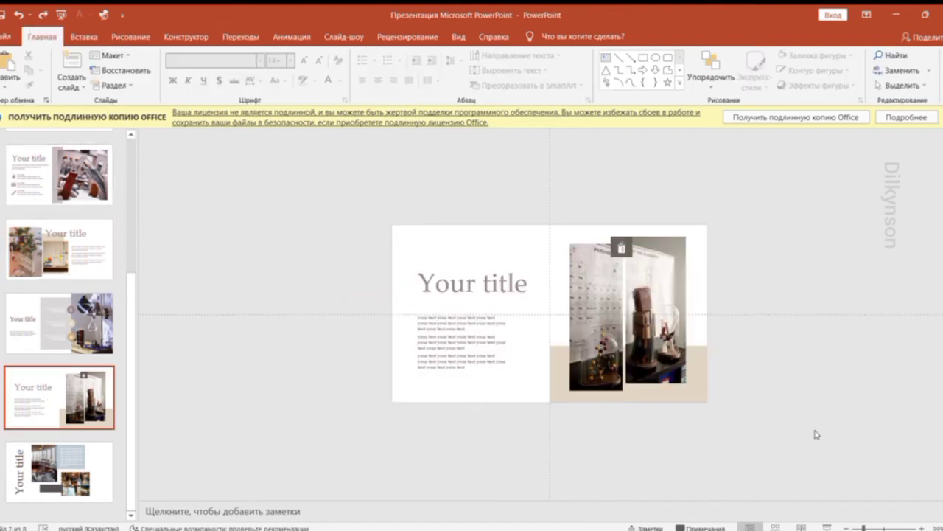
# Copy the periodic-table slide's photos and beige block onto the flask slide, parked below it
pyautogui.moveTo(805, 450); pyautogui.dragTo(541, 204)
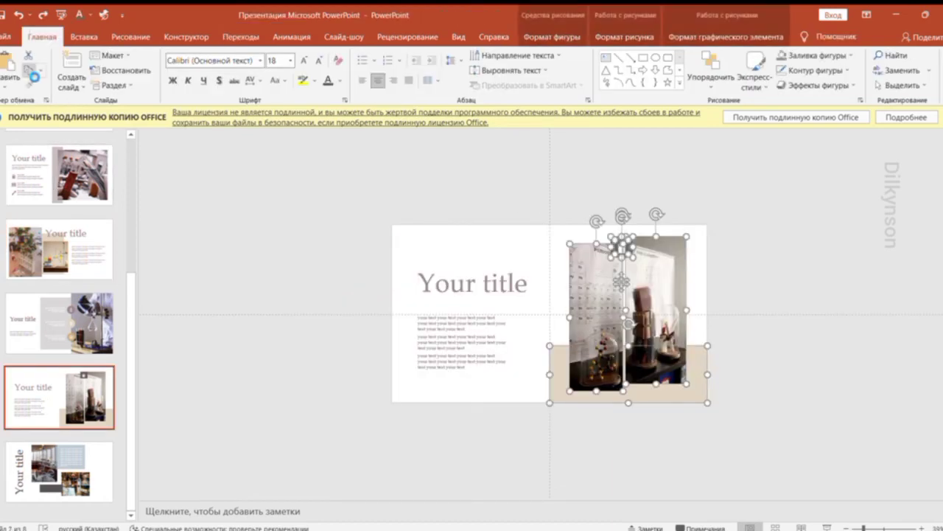
pyautogui.press('pageup')
pyautogui.click(9, 65)
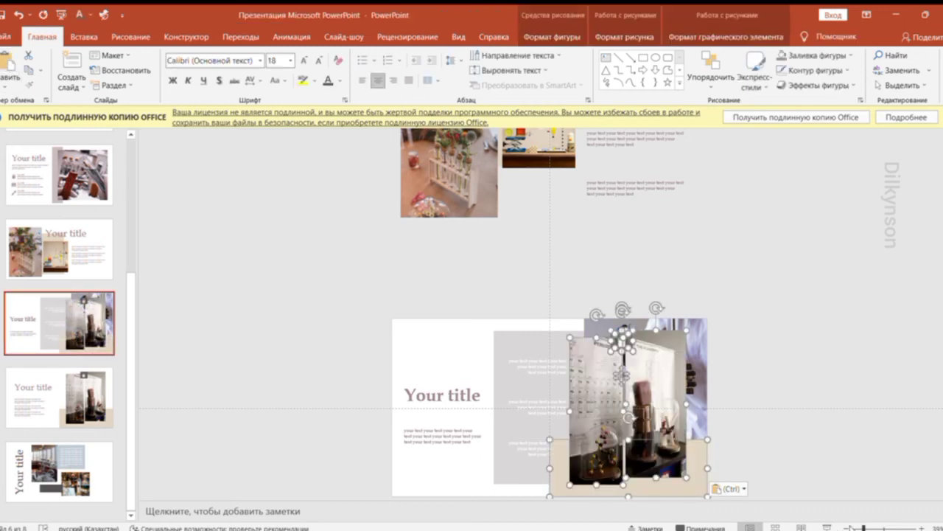
pyautogui.hotkey('ctrl', '-')
pyautogui.press('Down')
pyautogui.press('Down')
pyautogui.press('Down')
pyautogui.press('Down')
pyautogui.press('Down')
pyautogui.press('Down')
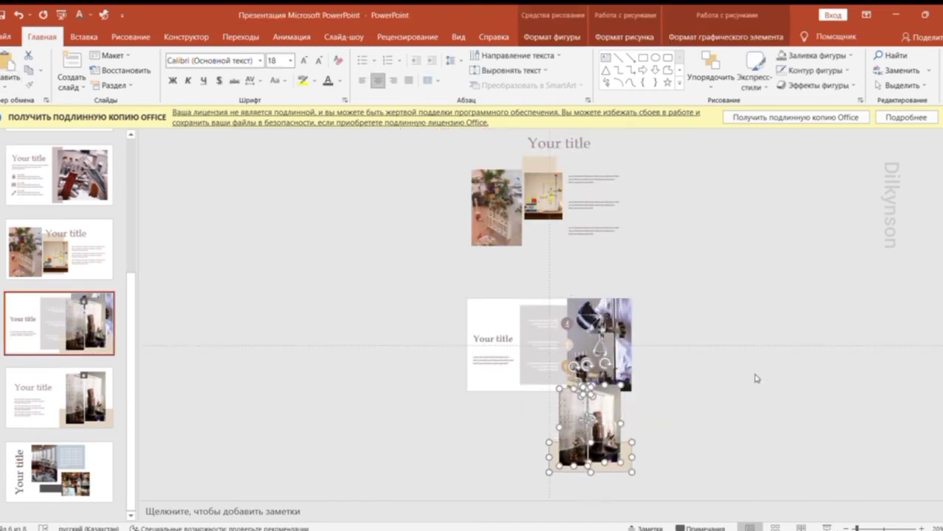
# Inspect the pasted beige block, photo and small icon below the flask slide
pyautogui.click(745, 401)
pyautogui.click(623, 489)
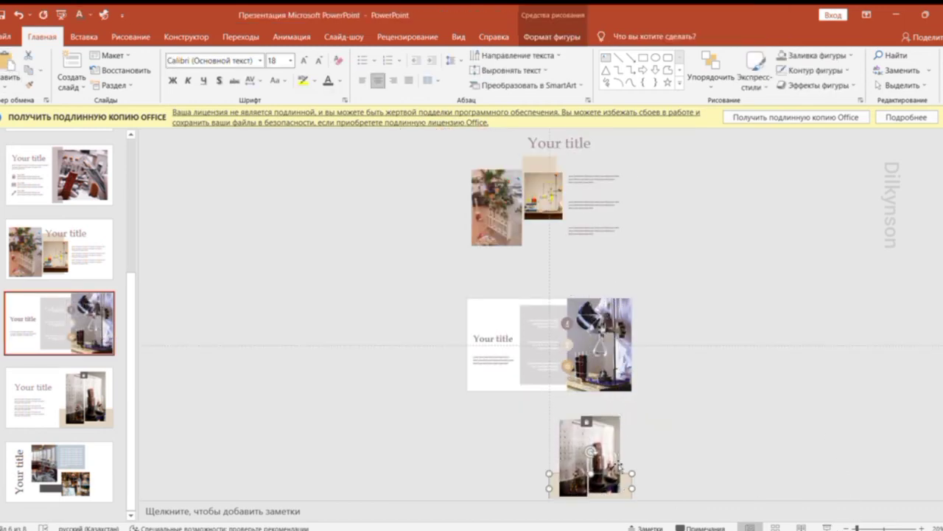
pyautogui.click(608, 456)
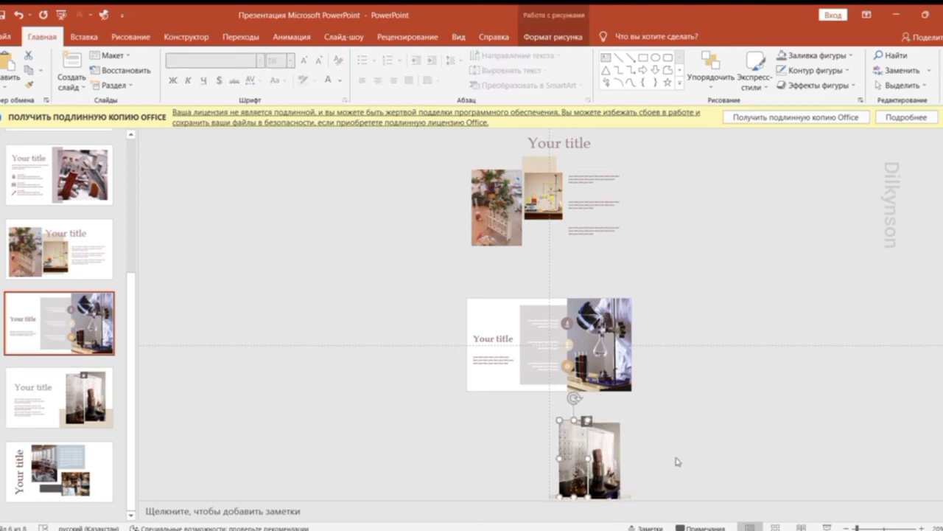
pyautogui.click(609, 443)
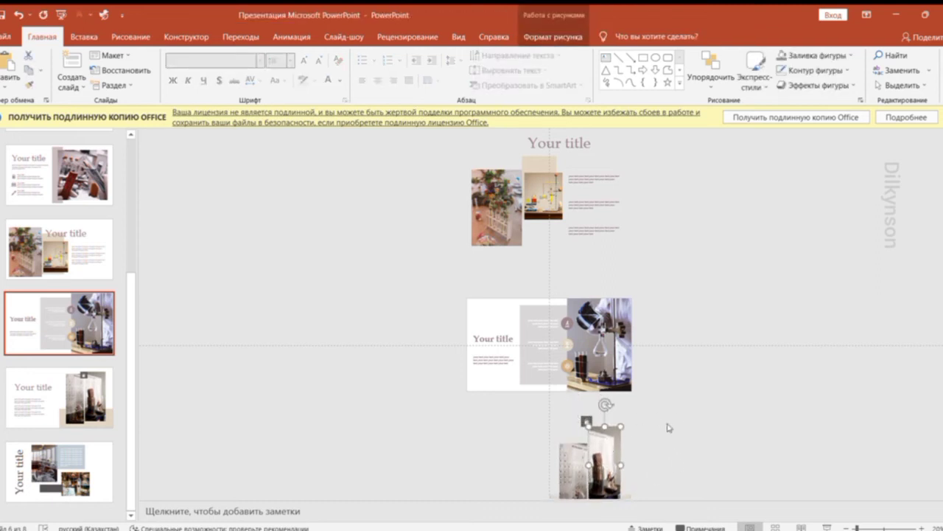
pyautogui.click(568, 406)
pyautogui.click(586, 421)
pyautogui.click(725, 439)
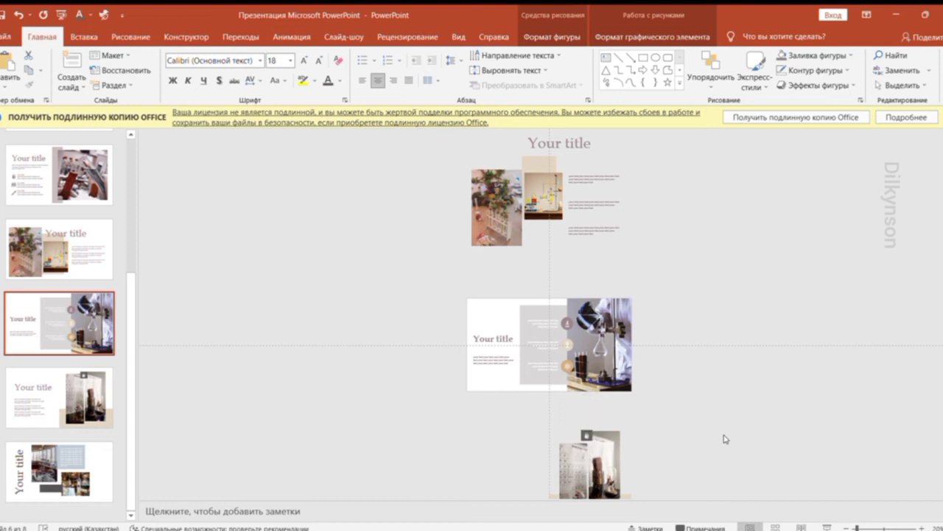
# Copy the title and body text onto the flask slide and nudge them left off-slide
pyautogui.scroll(-1, 725, 439)
pyautogui.moveTo(411, 263); pyautogui.dragTo(550, 373)
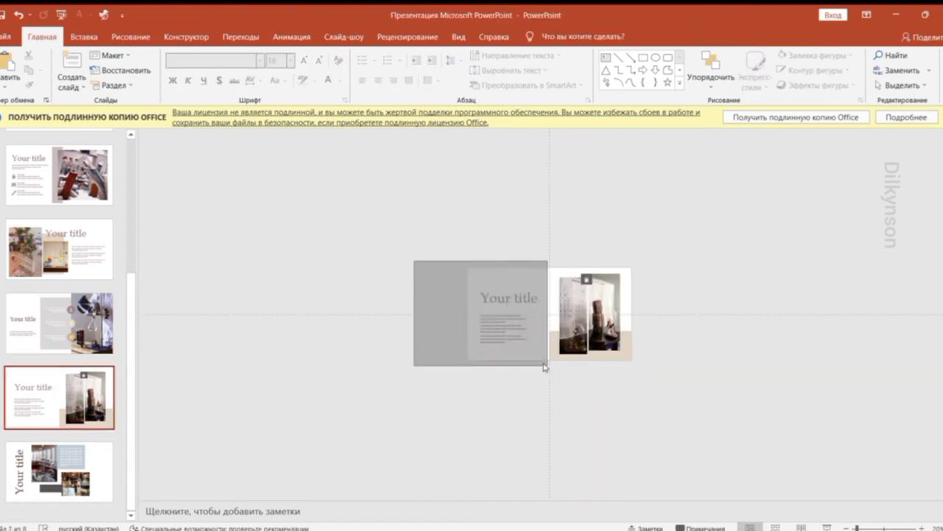
pyautogui.click(59, 324)
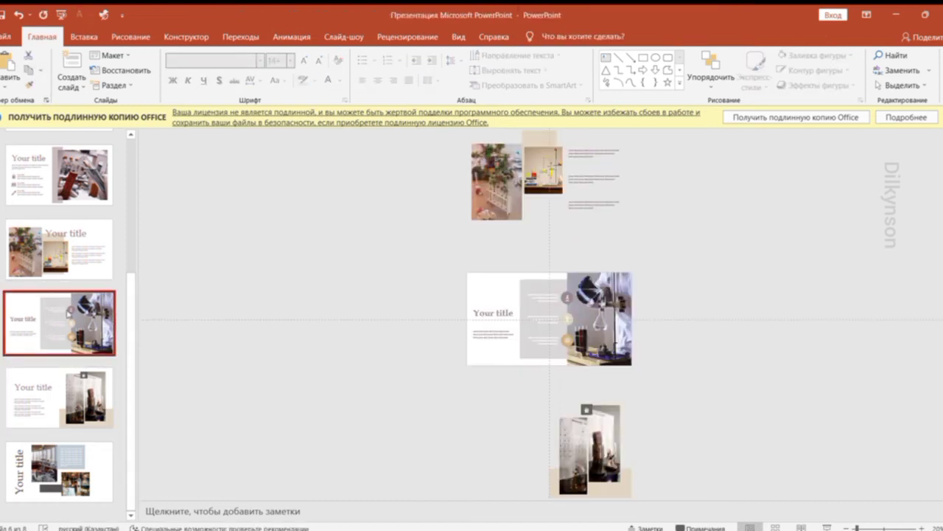
pyautogui.hotkey('ctrl', 'v')
pyautogui.press('Left')
pyautogui.press('Left')
pyautogui.press('Left')
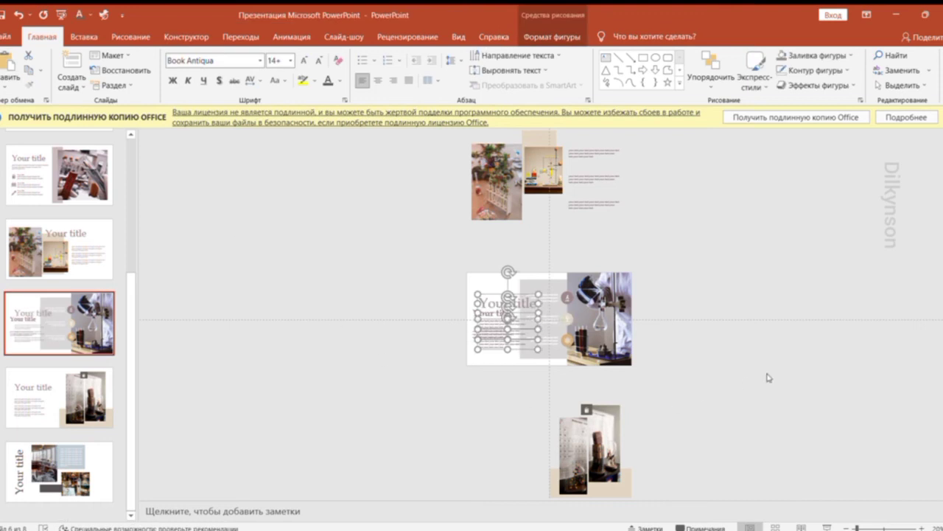
pyautogui.press('Left')
pyautogui.press('Left')
pyautogui.press('Left')
pyautogui.press('Left')
pyautogui.press('Left')
pyautogui.press('Left')
pyautogui.click(743, 369)
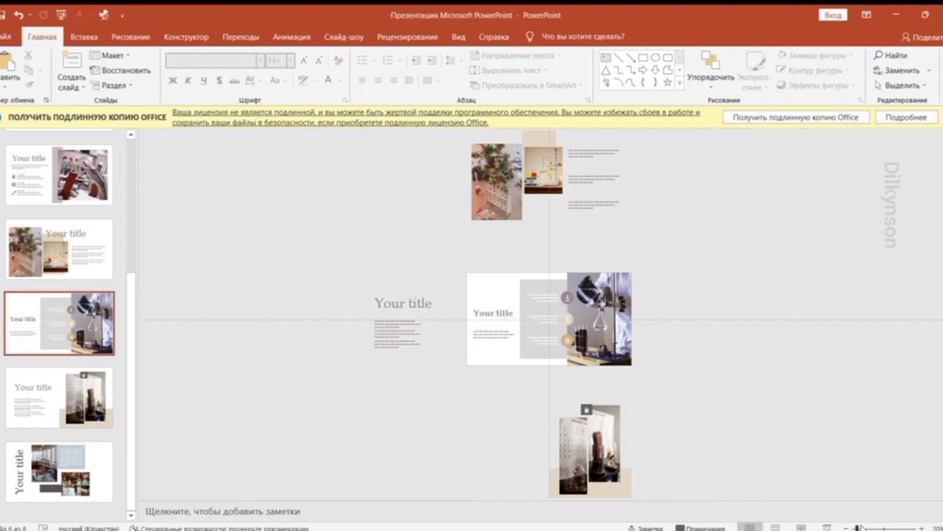
# Zoom in and stagger the two parked body text boxes left of the flask slide
pyautogui.moveTo(857, 528); pyautogui.dragTo(866, 527)
pyautogui.click(215, 319)
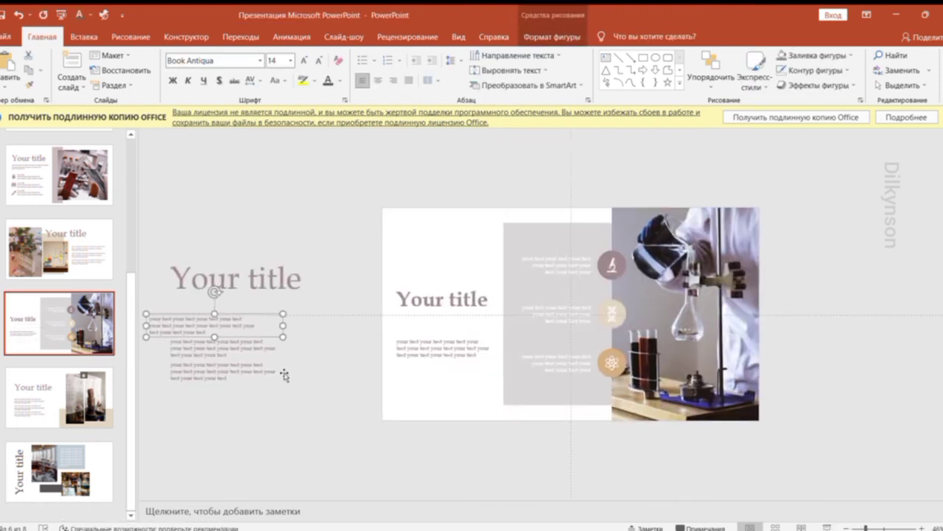
pyautogui.moveTo(319, 371); pyautogui.dragTo(345, 361)
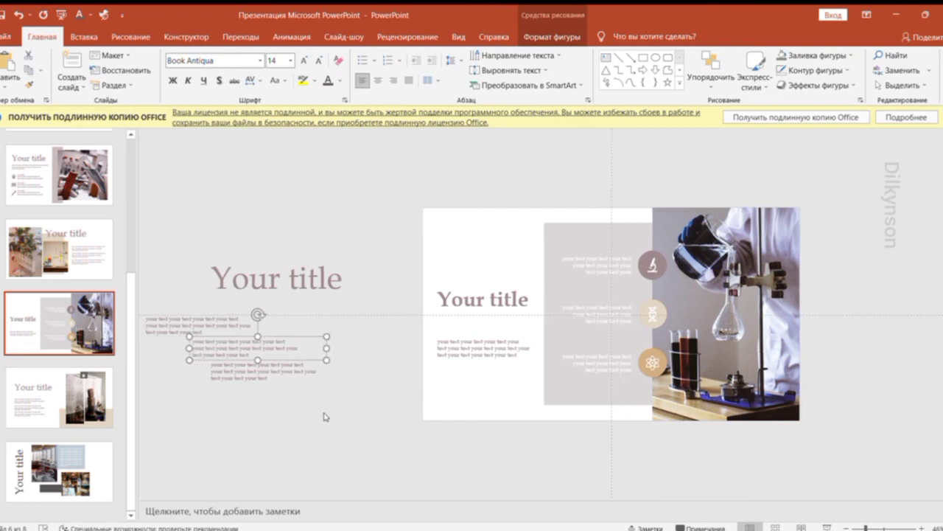
pyautogui.hscroll(-3, 329, 402)
pyautogui.click(333, 378)
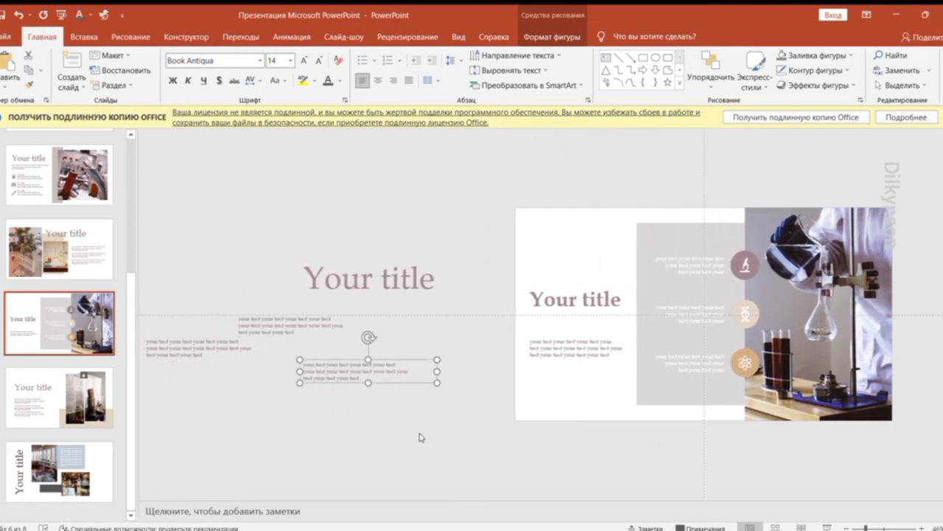
pyautogui.press('Left')
pyautogui.press('Left')
pyautogui.press('Left')
pyautogui.press('Left')
pyautogui.press('Left')
pyautogui.press('Left')
pyautogui.press('Left')
pyautogui.press('Left')
pyautogui.press('Left')
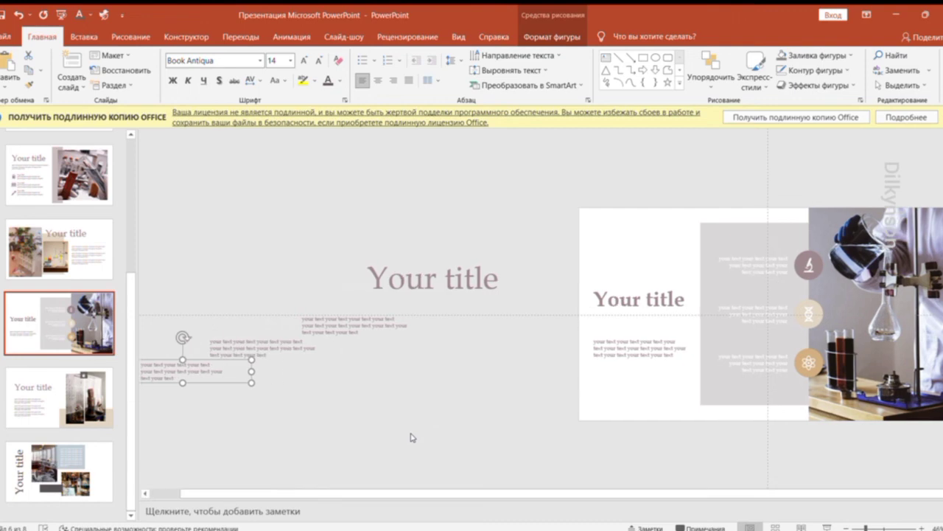
# Apply Morph to the periodic-table slide, then zoom out to show the flask slide's parked content
pyautogui.click(48, 389)
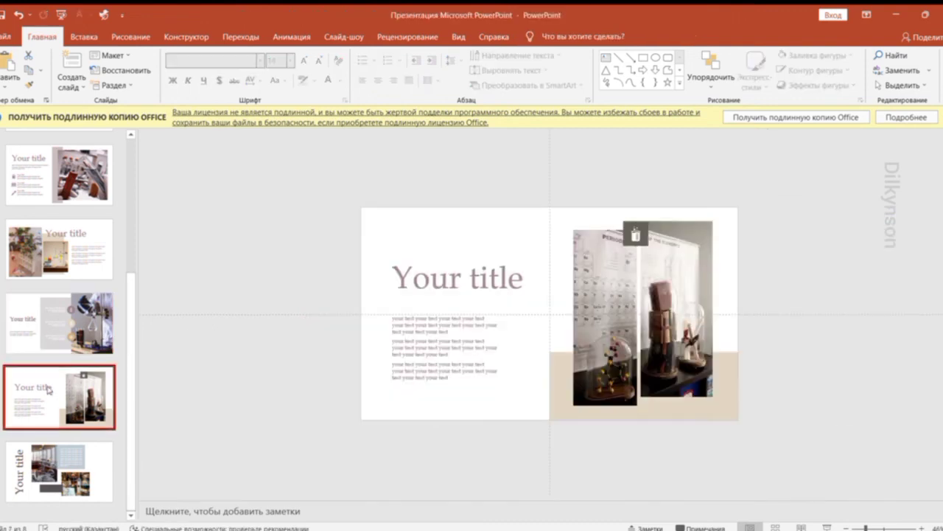
pyautogui.moveTo(864, 526); pyautogui.dragTo(874, 526)
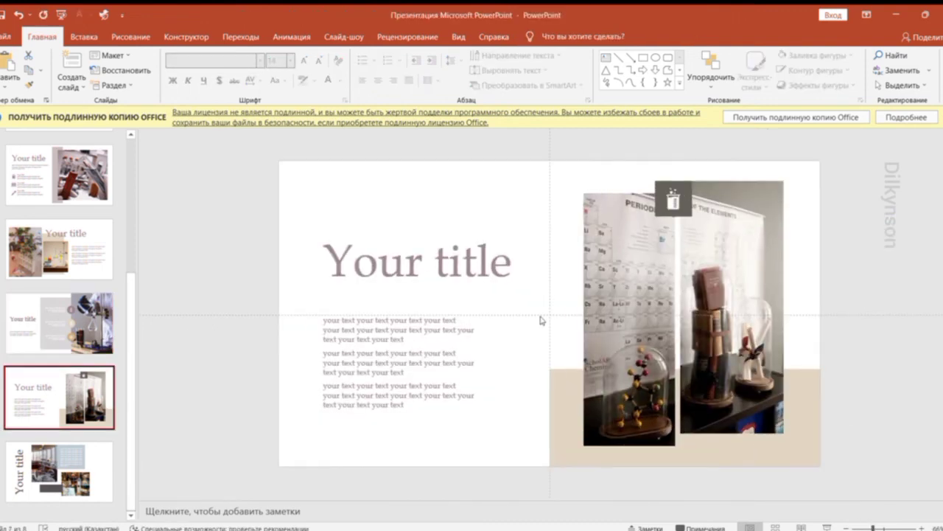
pyautogui.click(241, 36)
pyautogui.click(118, 65)
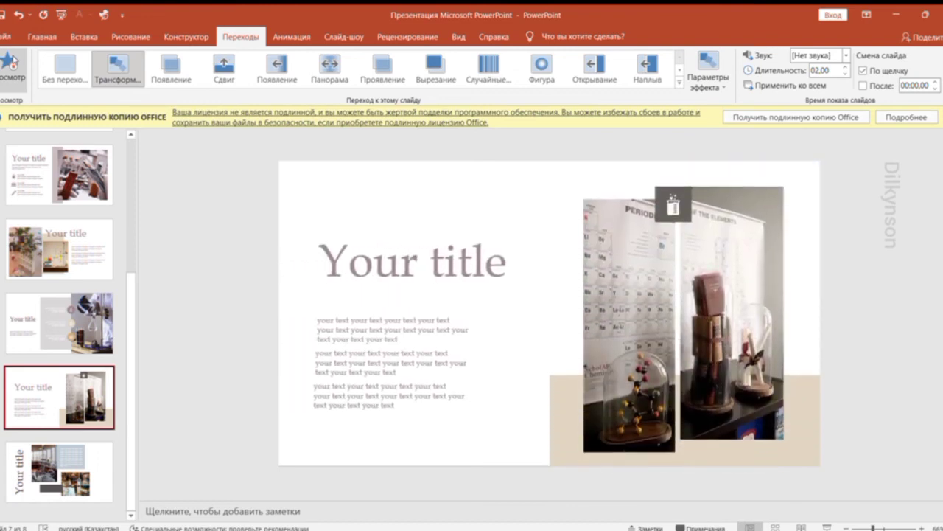
pyautogui.scroll(2, 772, 434)
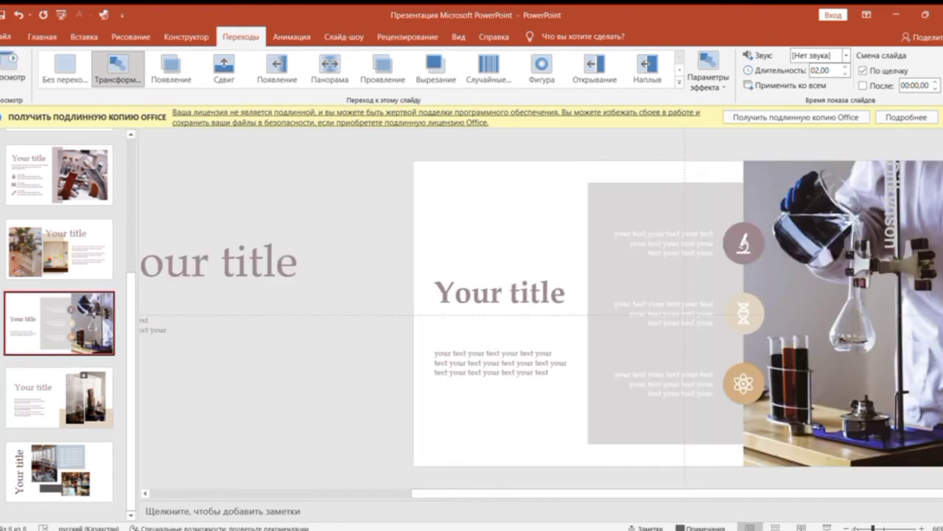
pyautogui.click(859, 527)
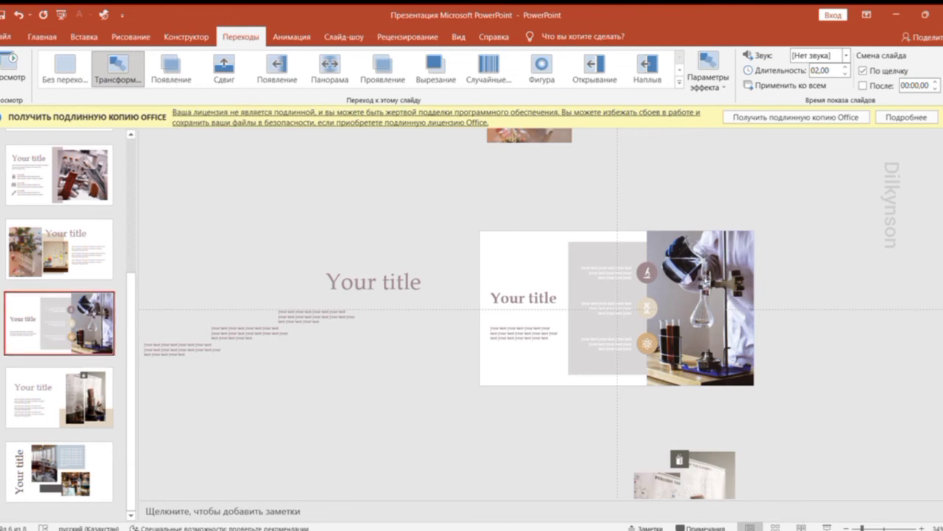
# Copy all the flask slide's objects and paste them onto the periodic-table slide
pyautogui.moveTo(451, 215); pyautogui.dragTo(775, 417)
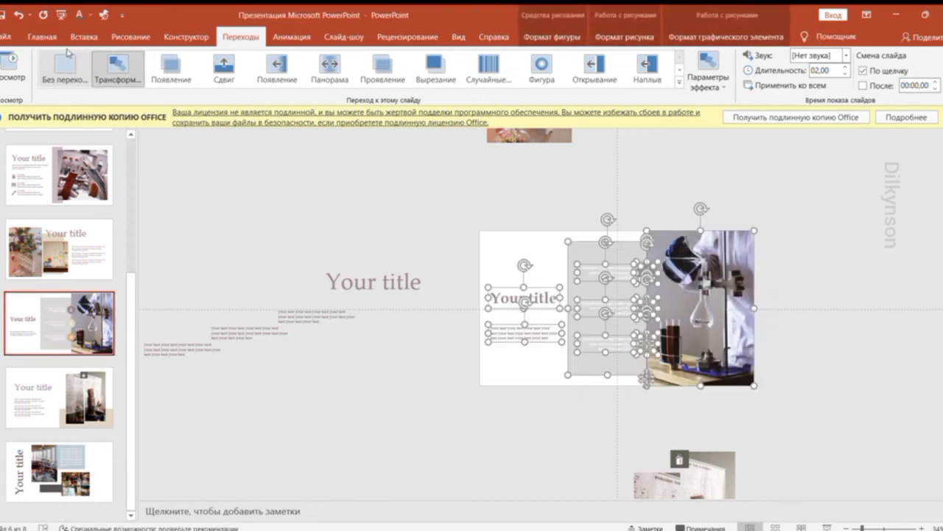
pyautogui.click(42, 36)
pyautogui.click(74, 394)
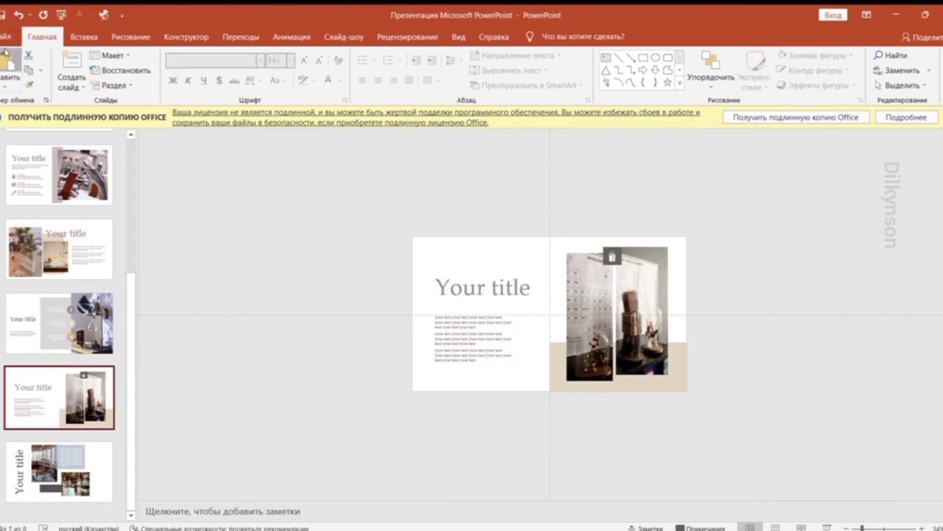
pyautogui.hotkey('ctrl', 'v')
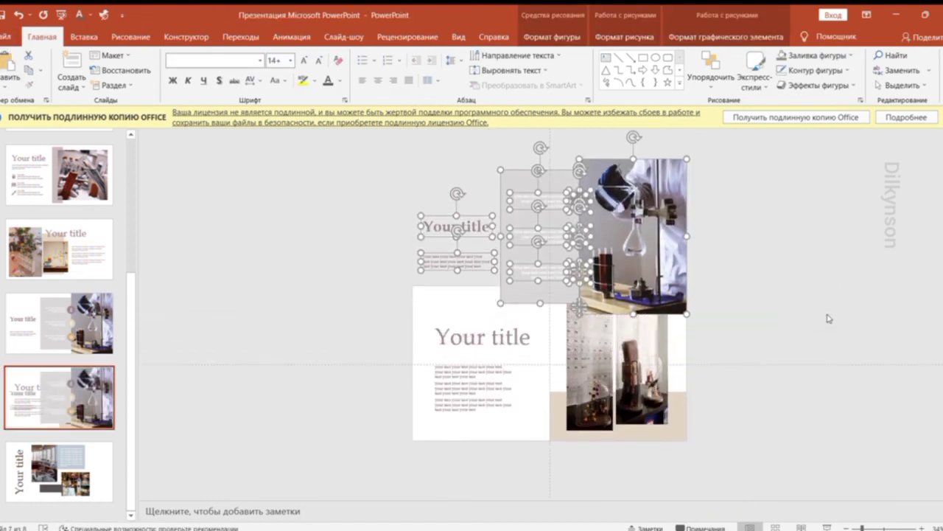
# Try moving the top icon-and-text group, then undo to restore it
pyautogui.click(550, 152)
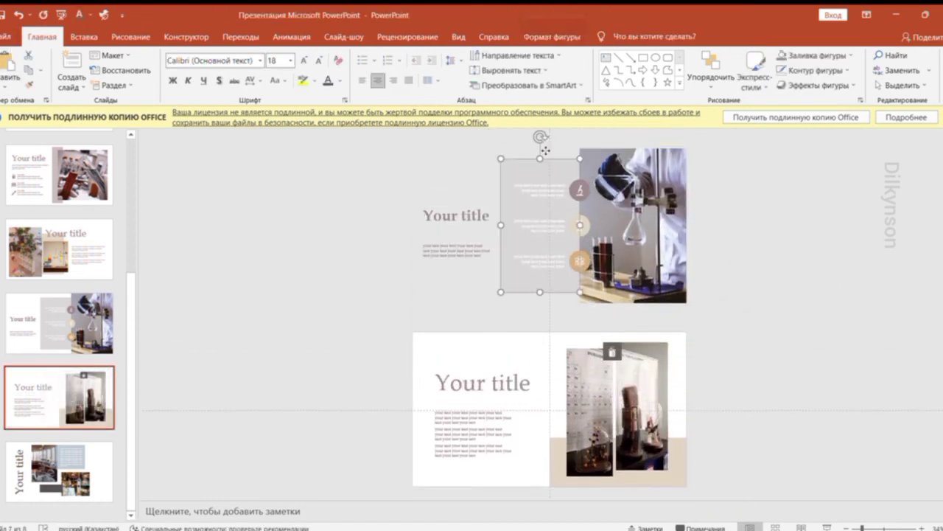
pyautogui.click(779, 254)
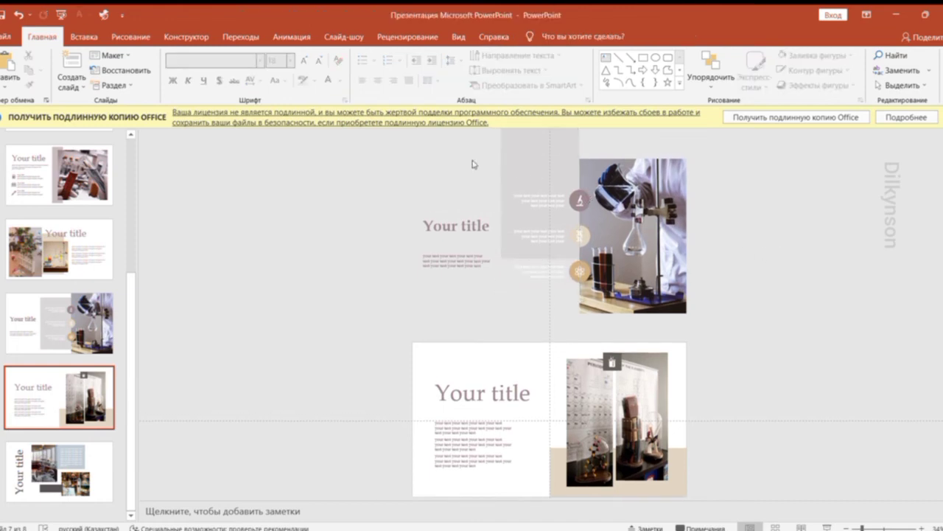
pyautogui.moveTo(474, 163)
pyautogui.mouseDown()
pyautogui.moveTo(589, 225)
pyautogui.moveTo(560, 184)
pyautogui.mouseUp()
pyautogui.moveTo(490, 201)
pyautogui.mouseDown()
pyautogui.moveTo(558, 245)
pyautogui.moveTo(538, 270)
pyautogui.mouseUp()
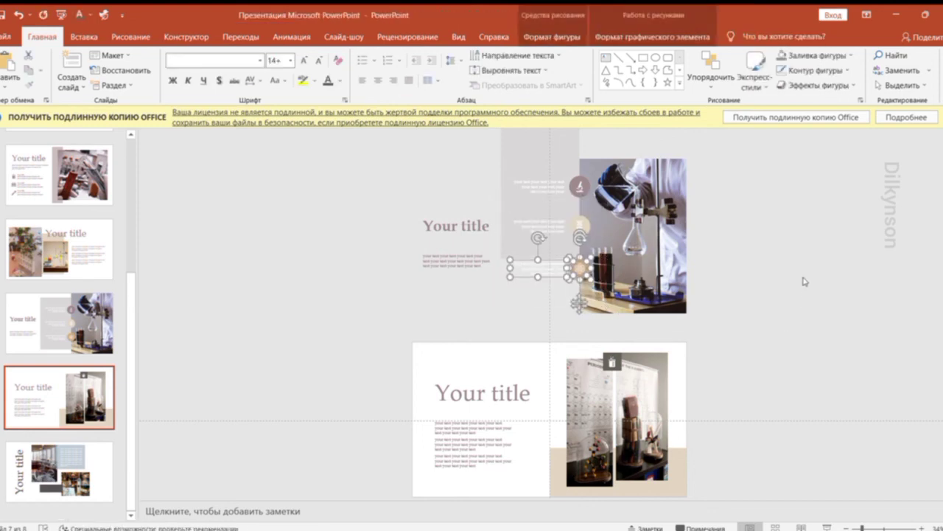
pyautogui.hotkey('ctrl', 'z')
# Select the parked title copy and its body text, and zoom in on slide 7
pyautogui.click(452, 226)
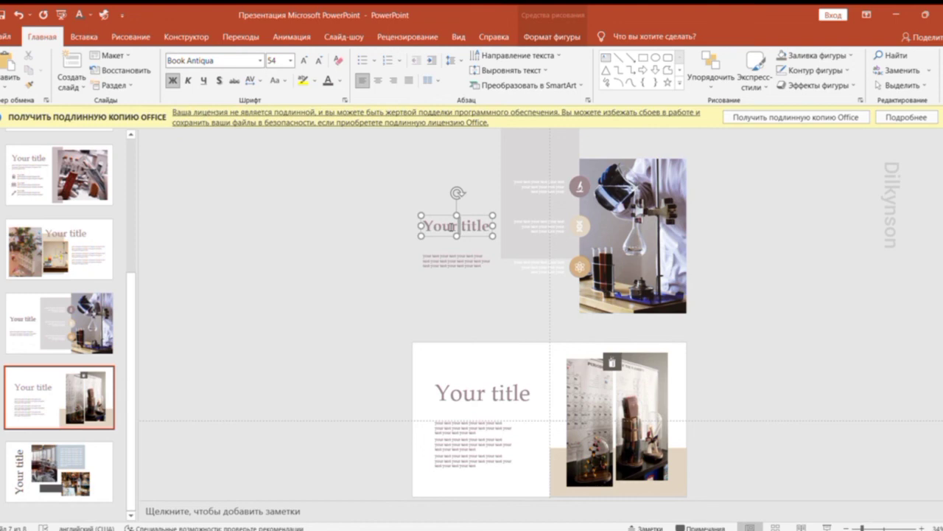
pyautogui.click(425, 264)
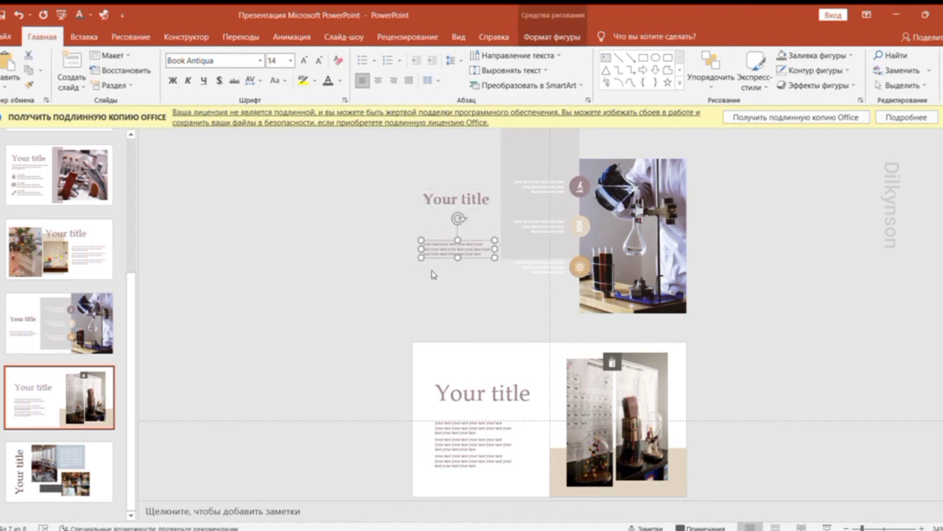
pyautogui.click(431, 273)
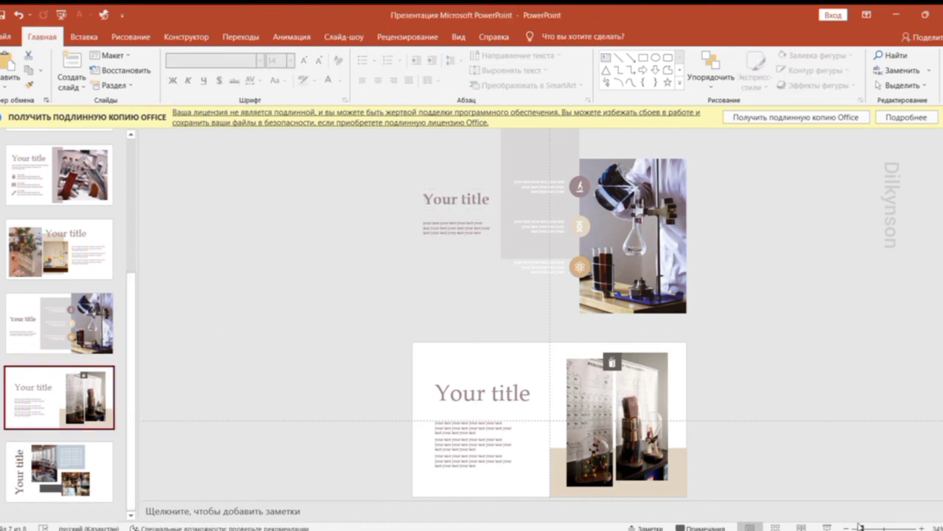
pyautogui.moveTo(860, 526); pyautogui.dragTo(872, 528)
pyautogui.click(242, 37)
# Preview slide 7's Morph, then paste its title, text and photos above slide 8
pyautogui.click(11, 66)
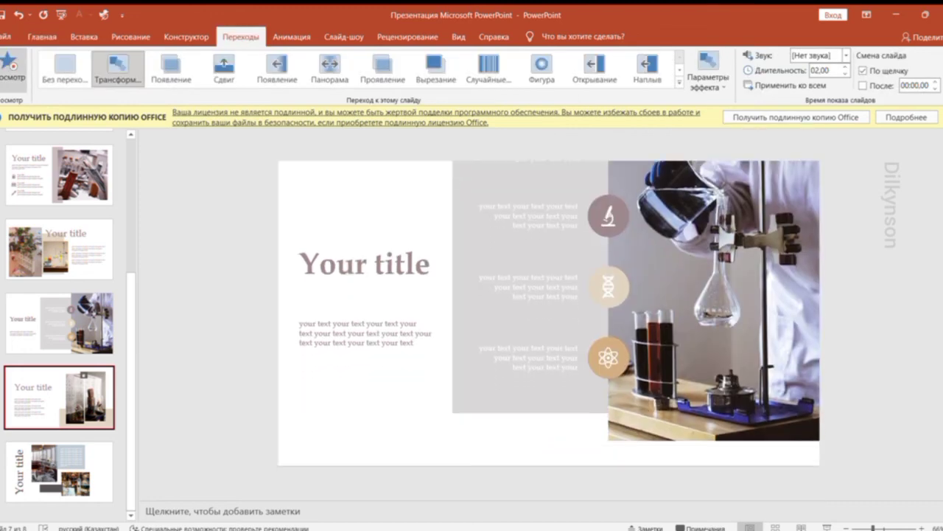
pyautogui.scroll(-3, 896, 393)
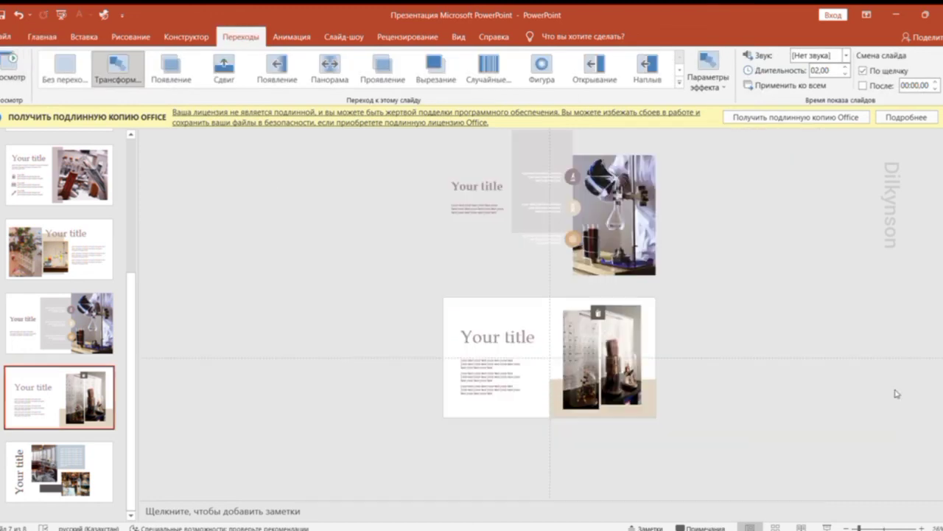
pyautogui.moveTo(410, 287); pyautogui.dragTo(661, 423)
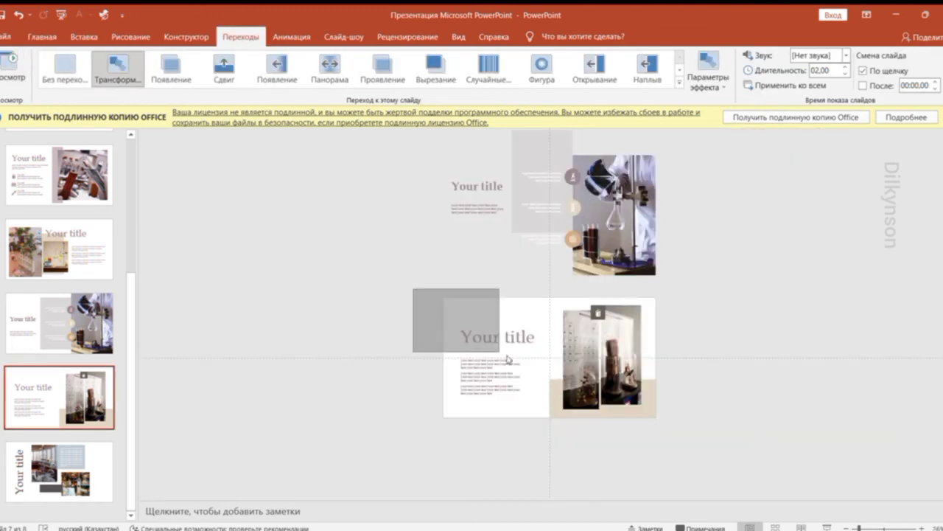
pyautogui.click(42, 37)
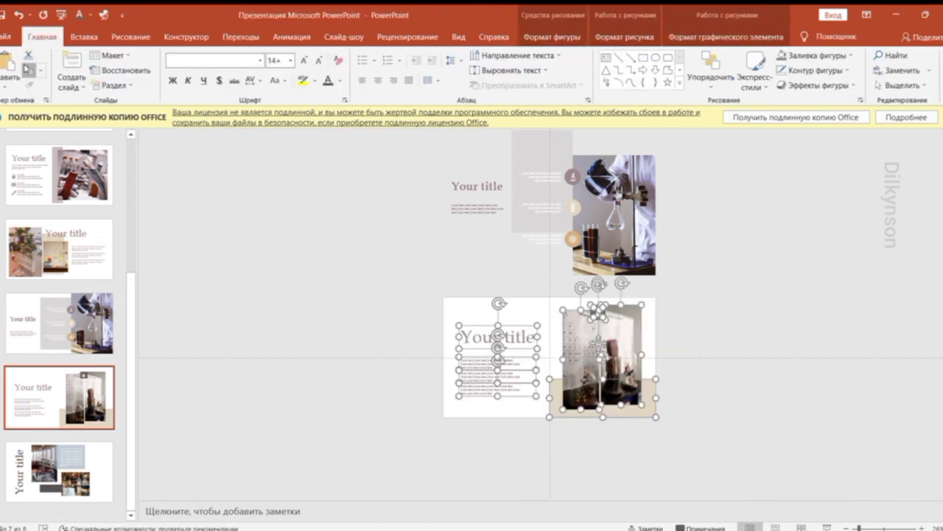
pyautogui.click(44, 445)
pyautogui.hotkey('ctrl', 'v')
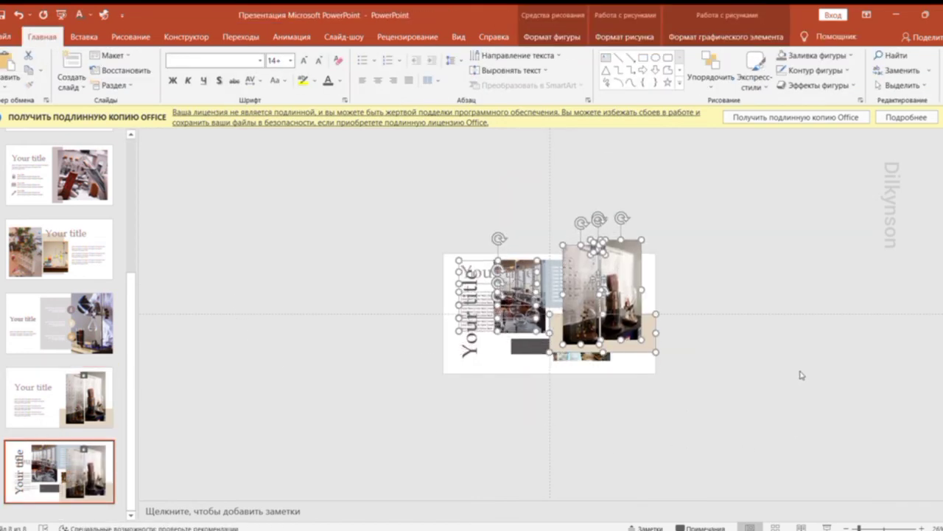
pyautogui.press('Up')
pyautogui.press('Up')
pyautogui.press('Up')
# Nudge the parked photos upward, lifting the left photo off its beige block
pyautogui.click(764, 280)
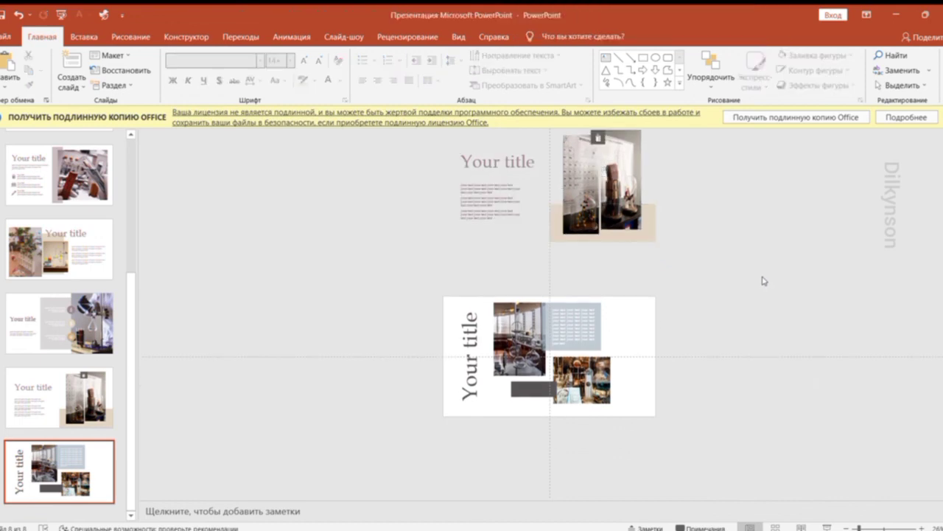
pyautogui.press('Tab')
pyautogui.press('Up')
pyautogui.press('Up')
pyautogui.press('Up')
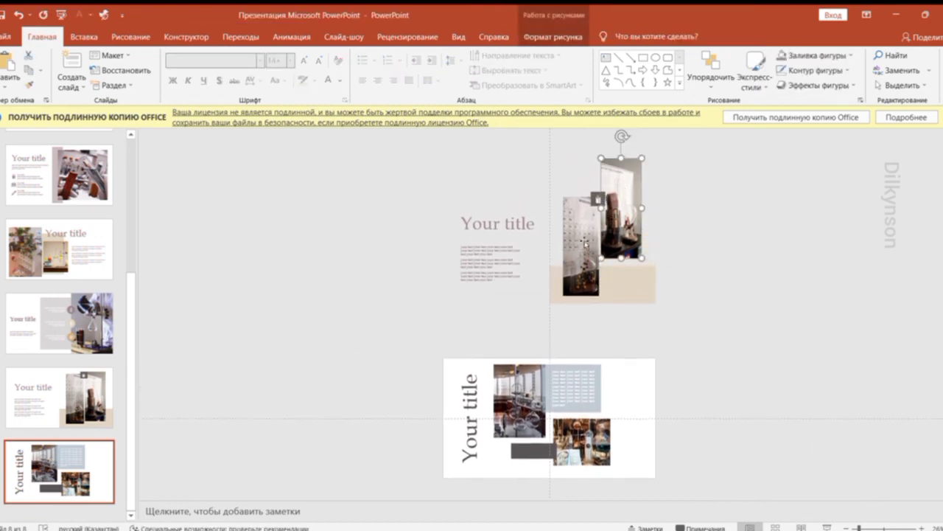
pyautogui.press('Tab')
pyautogui.press('Up')
pyautogui.press('Up')
pyautogui.press('Up')
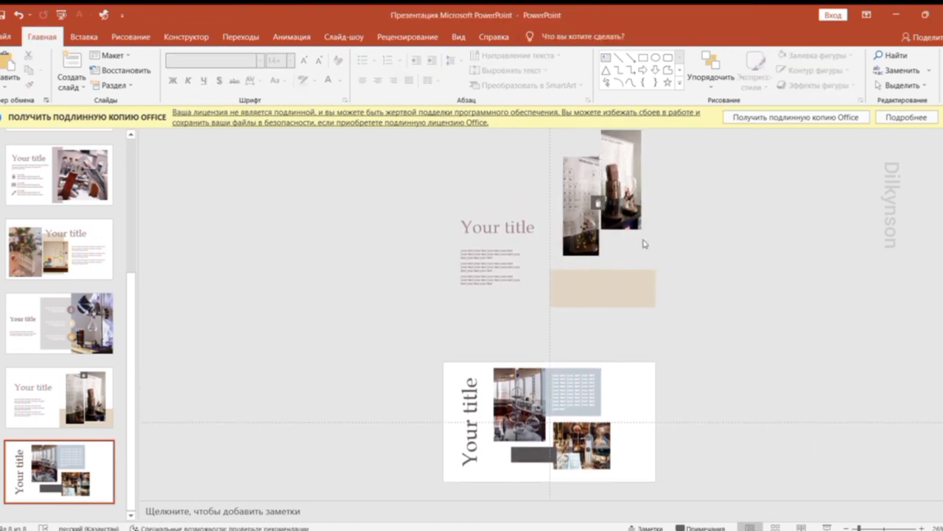
pyautogui.press('Tab')
pyautogui.scroll(1, 723, 283)
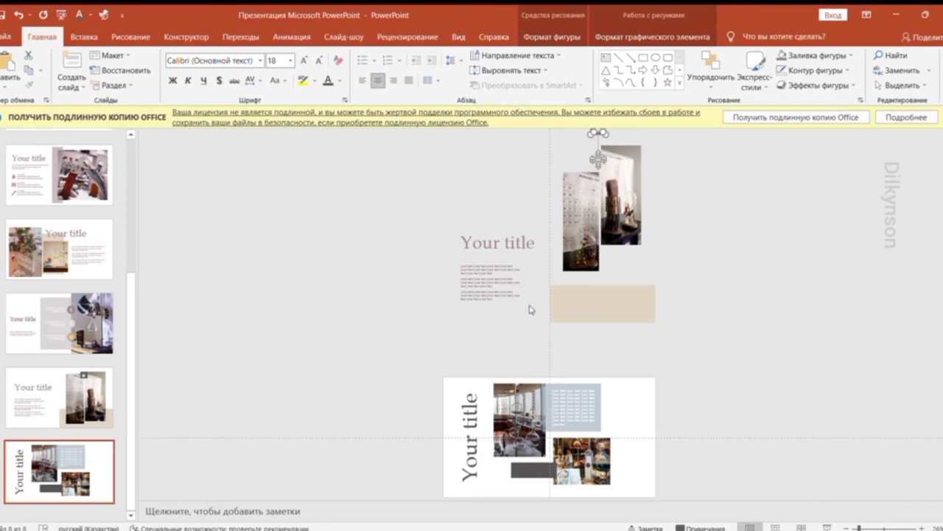
# Move the parked 'Your title' copy and its body text upward
pyautogui.moveTo(431, 199); pyautogui.dragTo(550, 267)
pyautogui.press('Up')
pyautogui.press('Up')
pyautogui.press('Up')
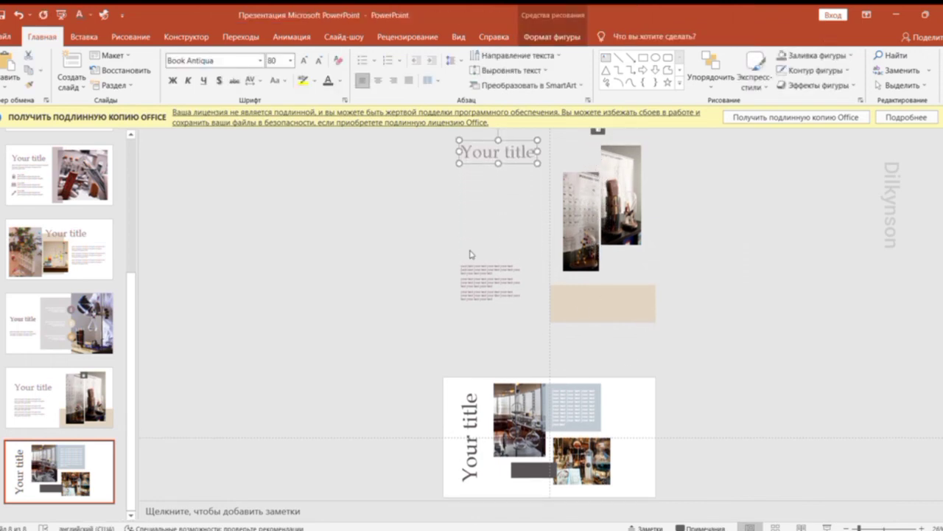
pyautogui.moveTo(437, 241); pyautogui.dragTo(546, 289)
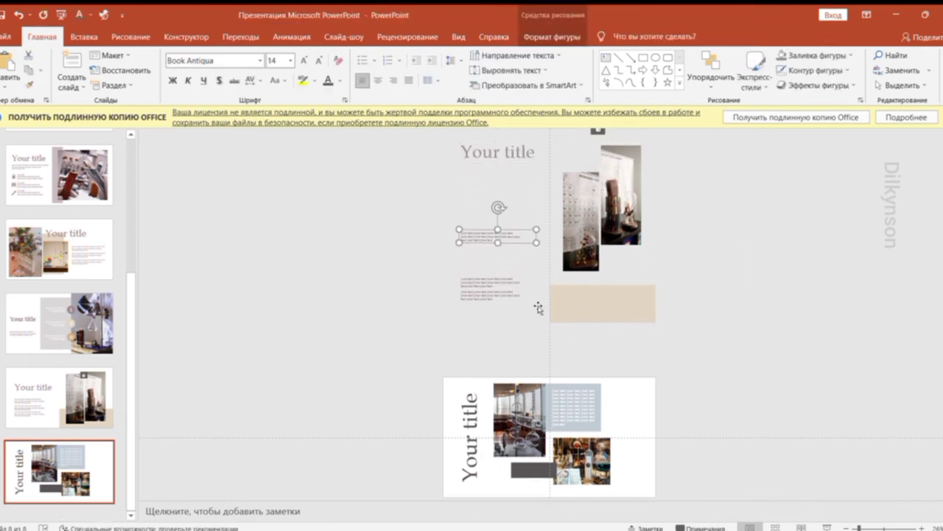
pyautogui.press('Up')
pyautogui.press('Up')
pyautogui.press('Up')
pyautogui.moveTo(447, 253); pyautogui.dragTo(533, 297)
pyautogui.scroll(3, 529, 337)
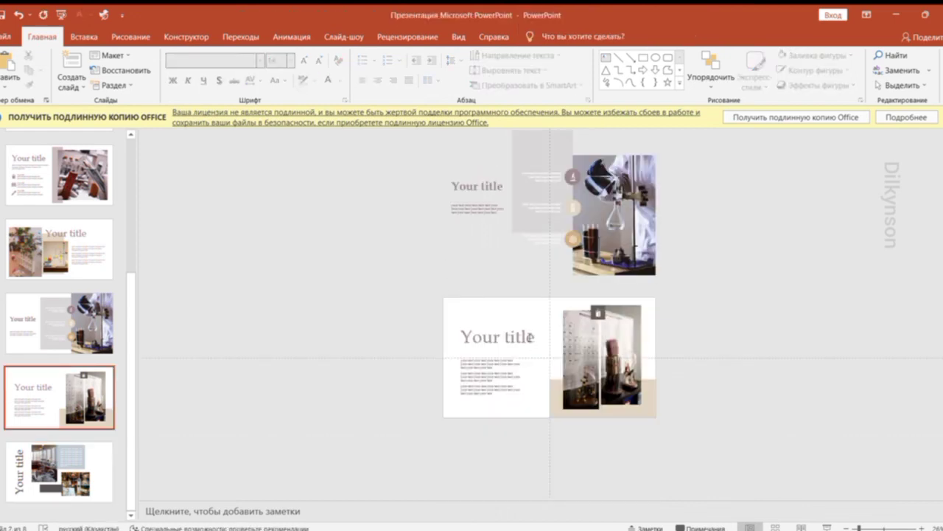
# Raise another parked text block on slide 8 and select the vertical title
pyautogui.click(58, 458)
pyautogui.moveTo(440, 241); pyautogui.dragTo(535, 302)
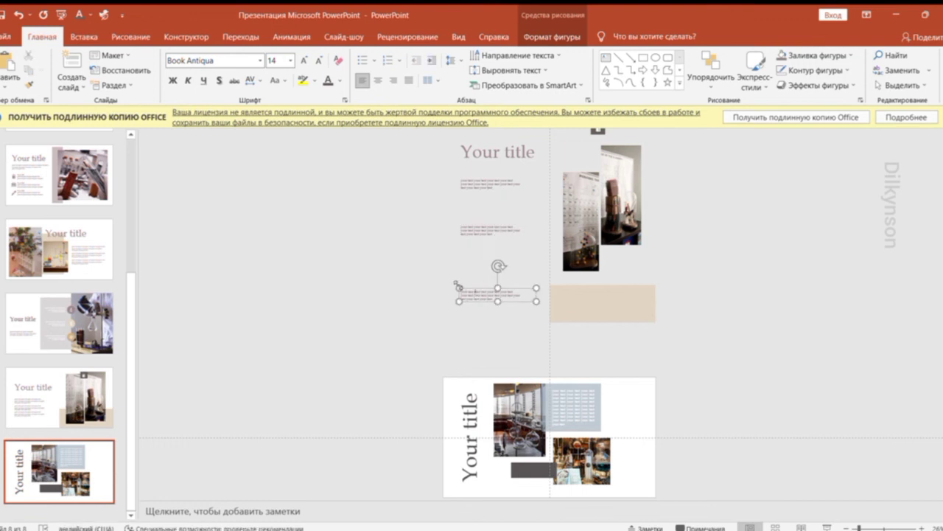
pyautogui.press('Up')
pyautogui.press('Up')
pyautogui.press('Up')
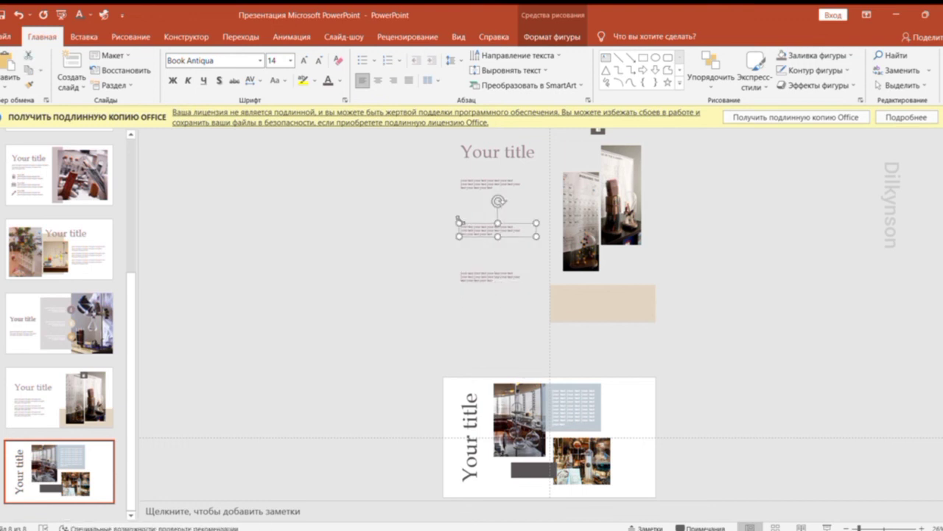
pyautogui.click(759, 331)
pyautogui.click(469, 417)
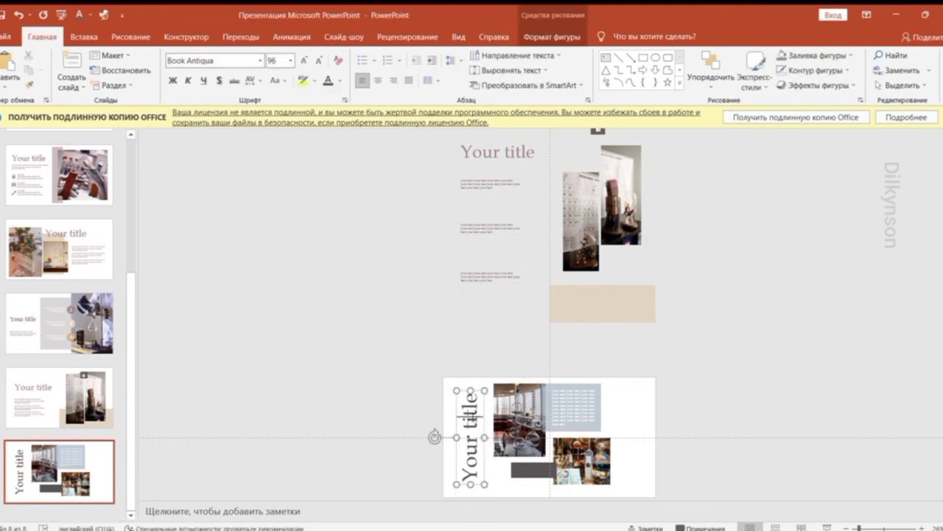
# Paste slide 8's vertical title onto slide 7 and park it left of the slide
pyautogui.click(10, 368)
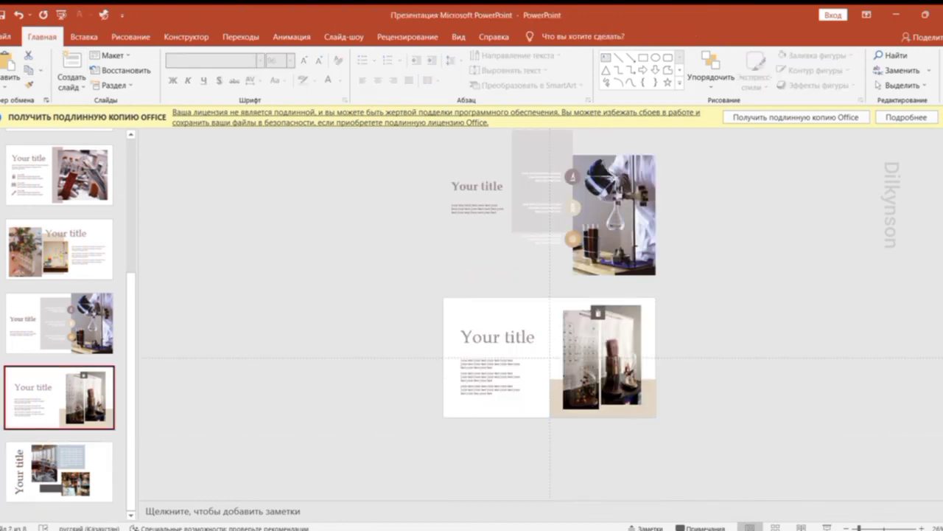
pyautogui.click(5, 70)
pyautogui.press('Left')
pyautogui.press('Left')
pyautogui.press('Left')
pyautogui.press('Left')
pyautogui.press('Left')
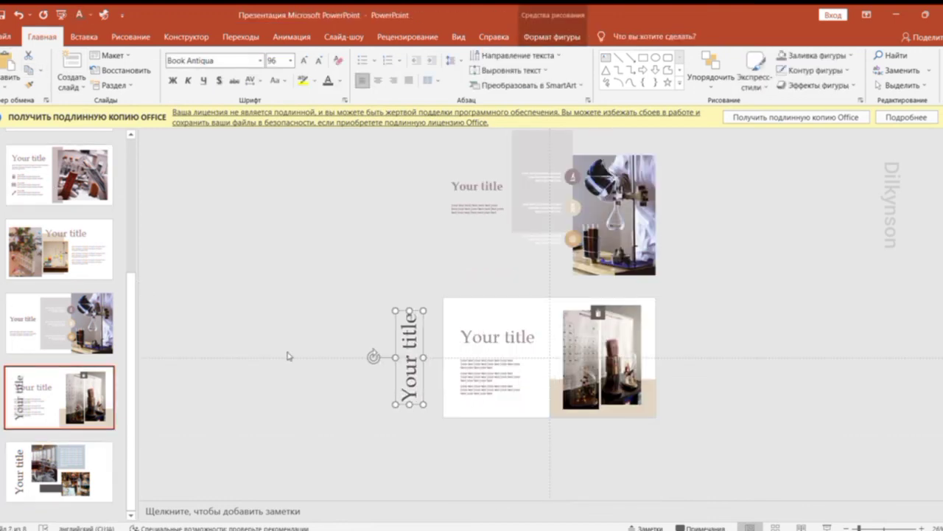
# Copy slide 8's photos and grey bar onto slide 7 and park them off the right edge
pyautogui.click(96, 448)
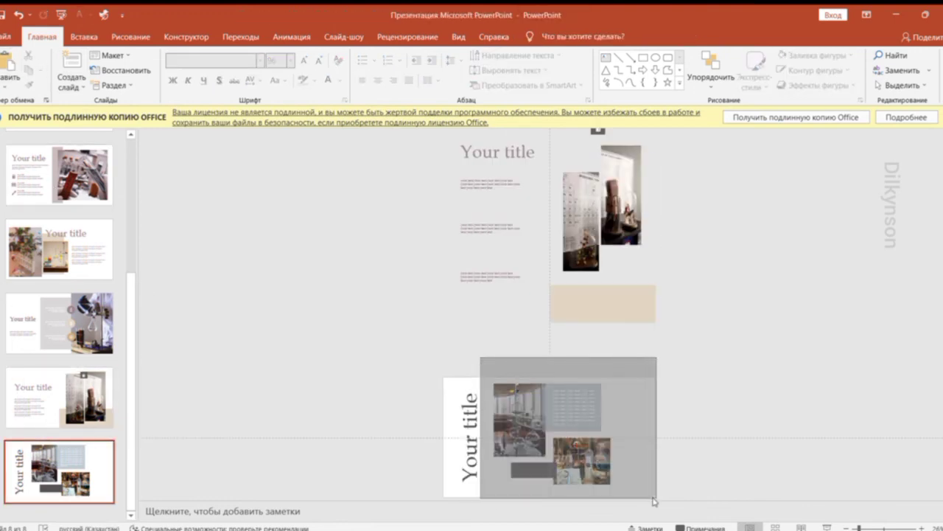
pyautogui.moveTo(478, 358); pyautogui.dragTo(658, 506)
pyautogui.click(37, 384)
pyautogui.hotkey('ctrl', 'v')
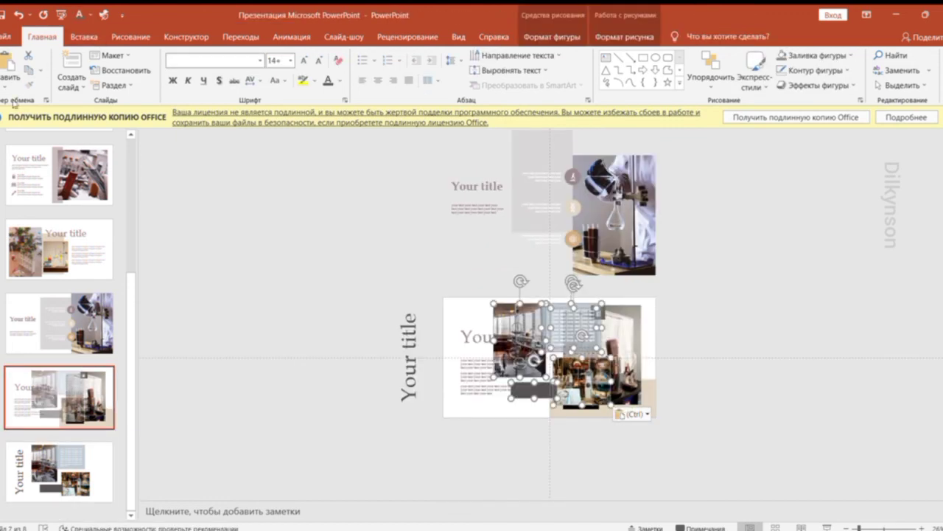
pyautogui.press('Right')
pyautogui.press('Right')
pyautogui.press('Right')
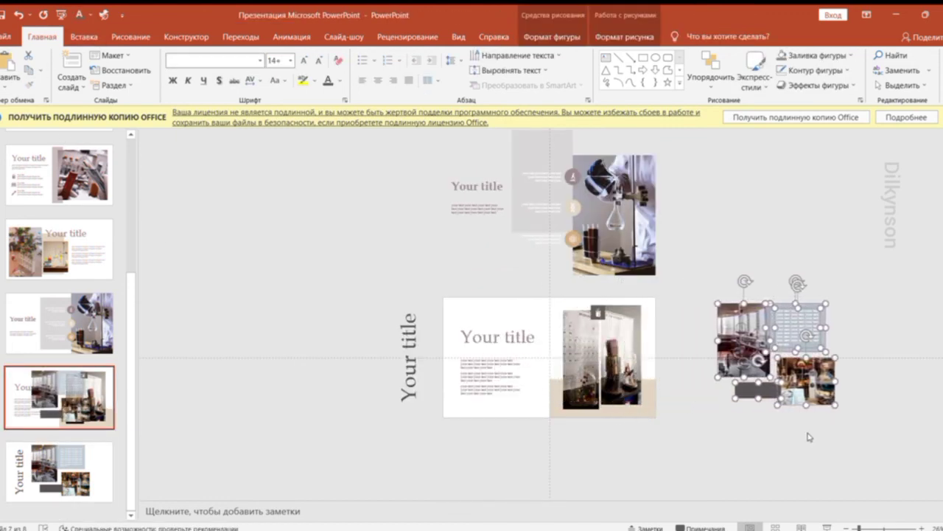
pyautogui.click(866, 339)
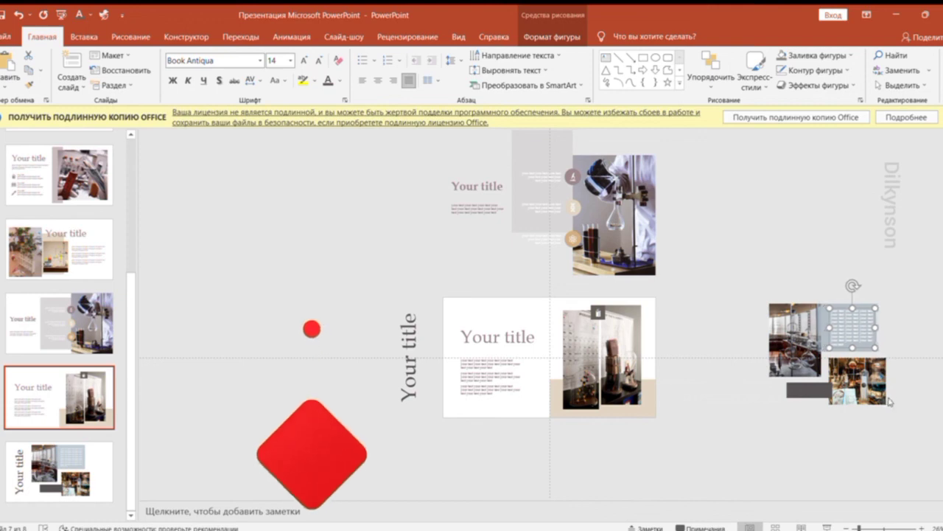
# Nudge the parked grey text shape, grey rectangle, lower-right photo and dark bar farther right
pyautogui.moveTo(866, 339); pyautogui.dragTo(917, 339)
pyautogui.click(848, 328)
pyautogui.press('Right')
pyautogui.press('Right')
pyautogui.press('Right')
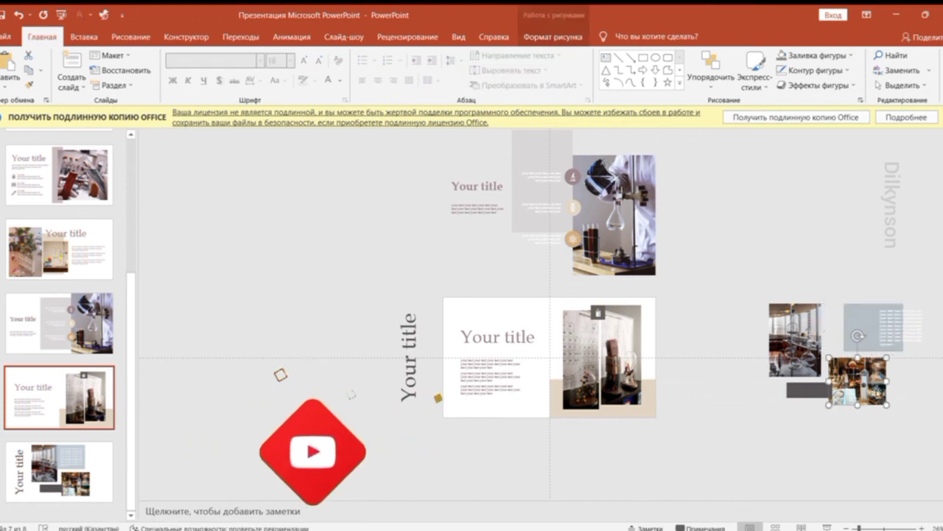
pyautogui.click(831, 398)
pyautogui.press('Right')
pyautogui.press('Right')
pyautogui.press('Right')
pyautogui.click(821, 393)
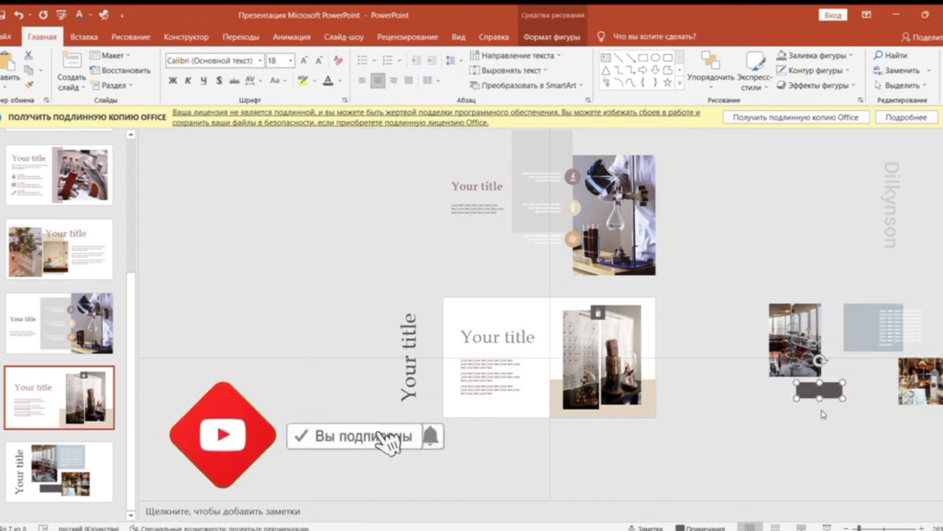
pyautogui.press('Right')
pyautogui.press('Right')
pyautogui.press('Right')
# Preview the Morph transition into slide 8
pyautogui.press('pagedown')
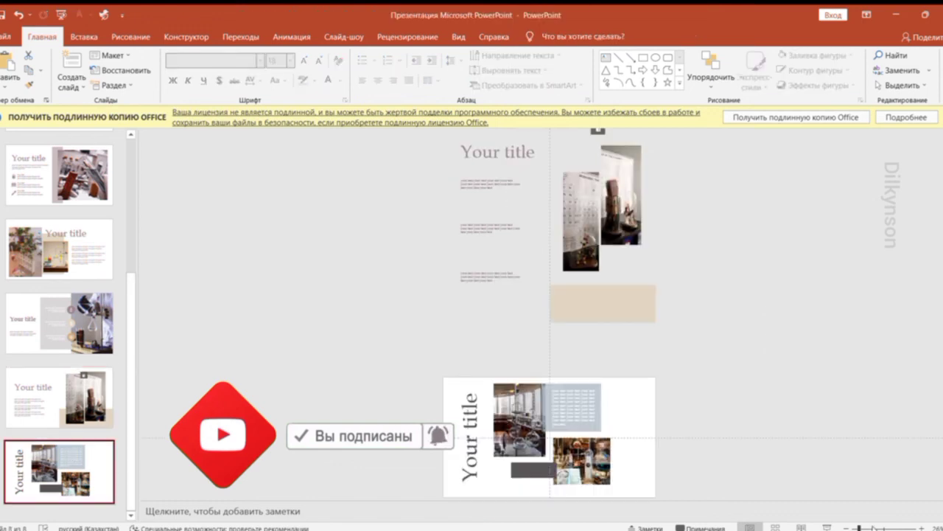
pyautogui.click(249, 38)
pyautogui.click(118, 68)
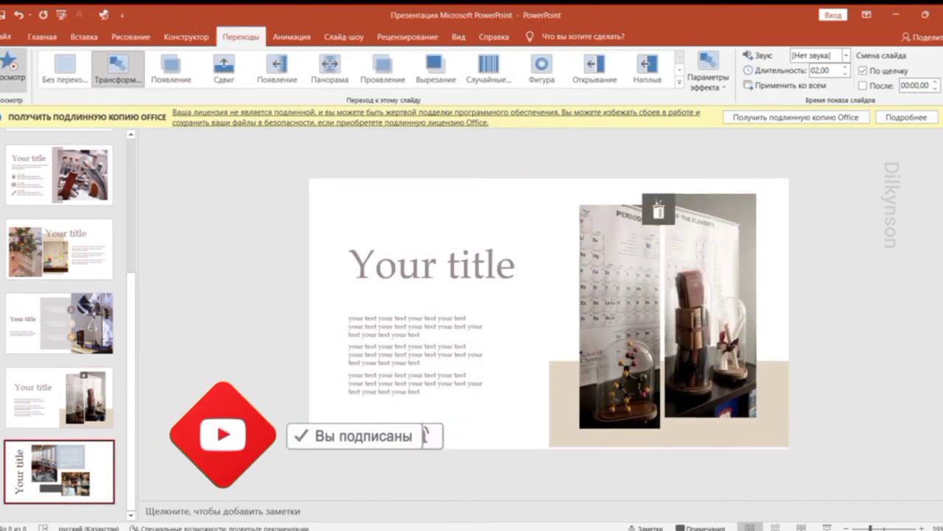